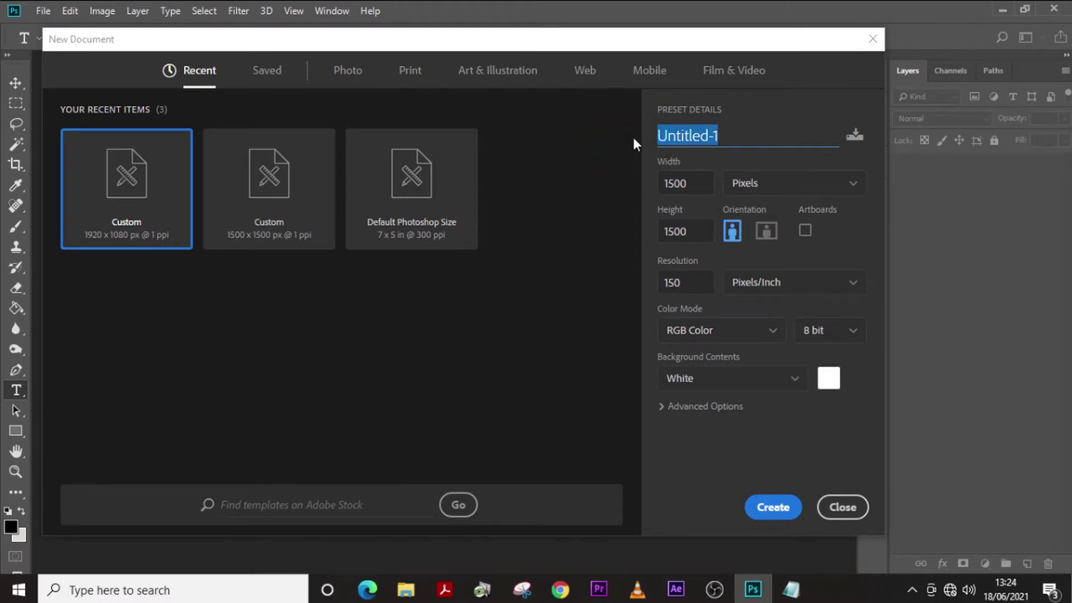
- Name the new document 'PRAYER N POWER' and create it
text(PRAYER N POWER)
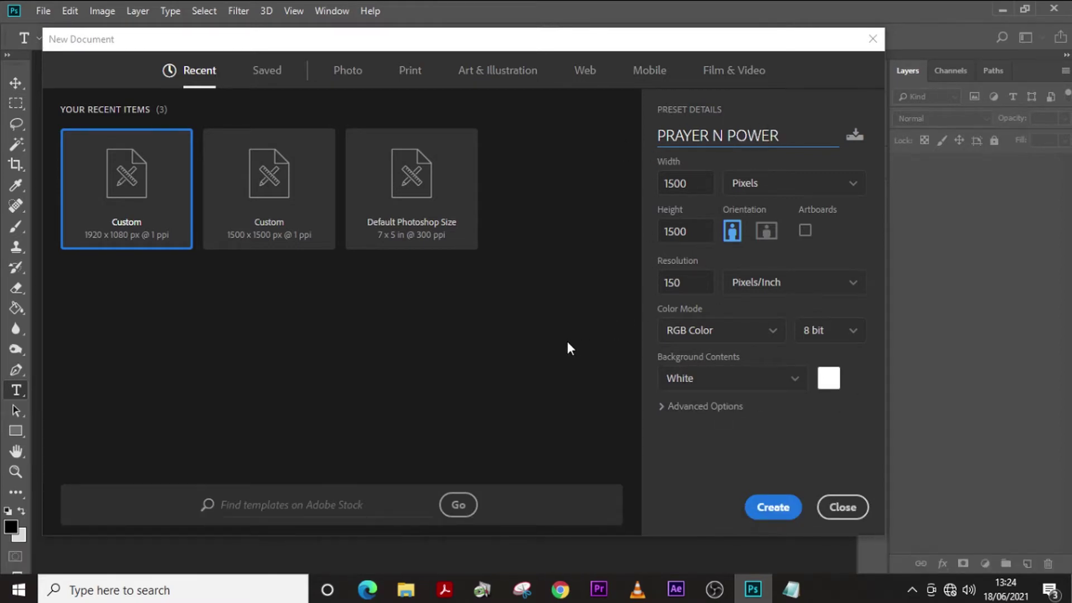
click(783, 508)
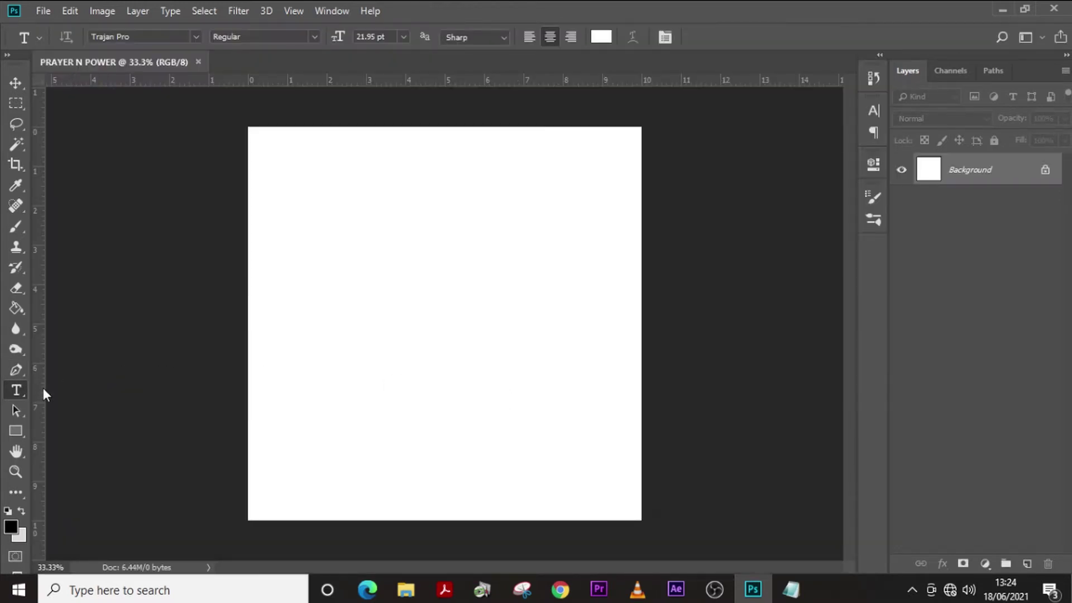
- Hide the document extras, bring the rulers back, and select the Move tool
key(ctrl)
key(ctrl+h)
key(ctrl+r)
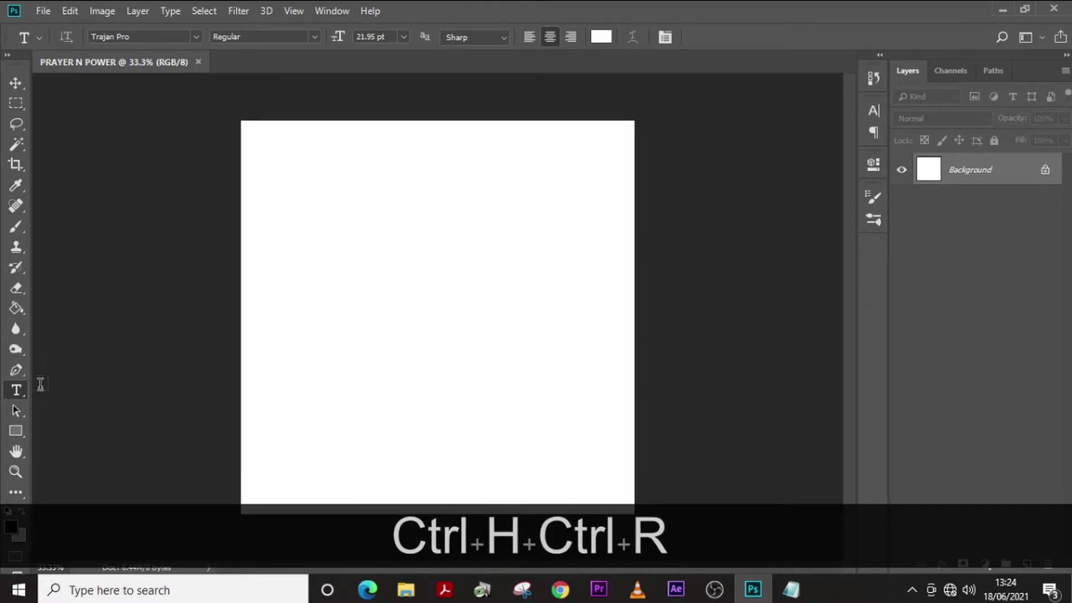
key(ctrl+r)
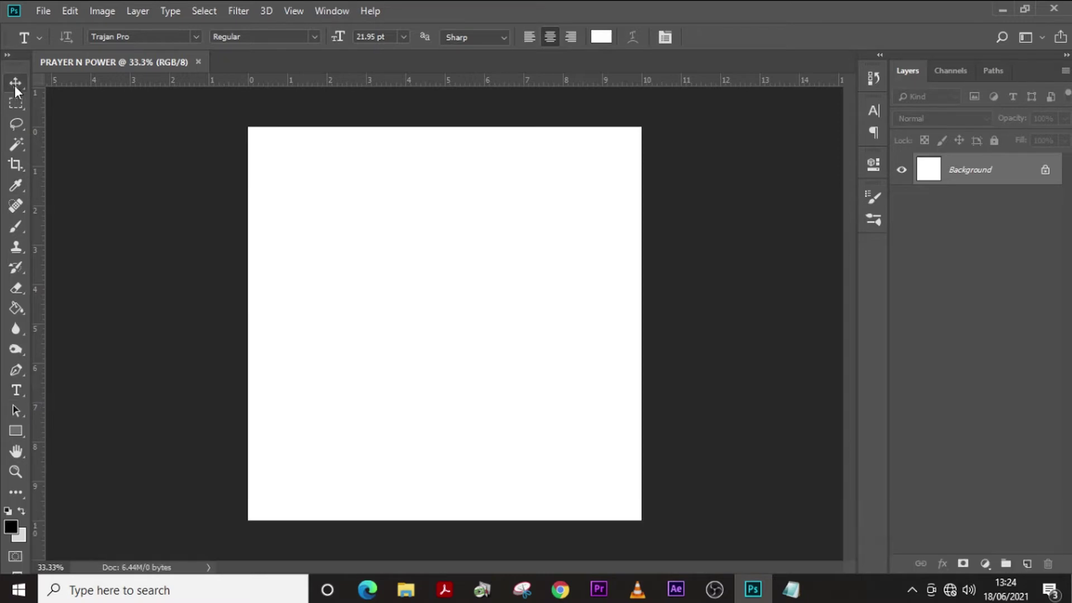
click(15, 82)
- Drag out vertical guides at the canvas quarter points and a horizontal guide across the middle
drag(43, 316, 641, 302)
drag(43, 335, 444, 308)
drag(398, 81, 398, 126)
drag(391, 81, 378, 520)
drag(391, 80, 393, 322)
drag(39, 302, 335, 301)
drag(39, 311, 543, 285)
drag(335, 275, 346, 265)
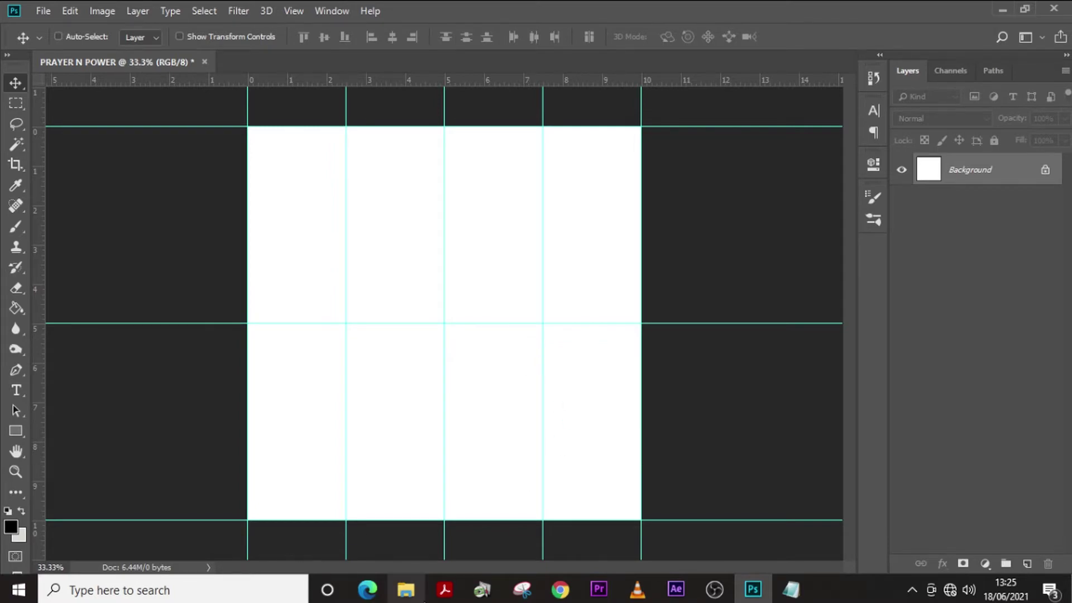
click(405, 589)
- Place 1.jpg, enlarge it and snap it to the top-left guides
drag(165, 145, 444, 366)
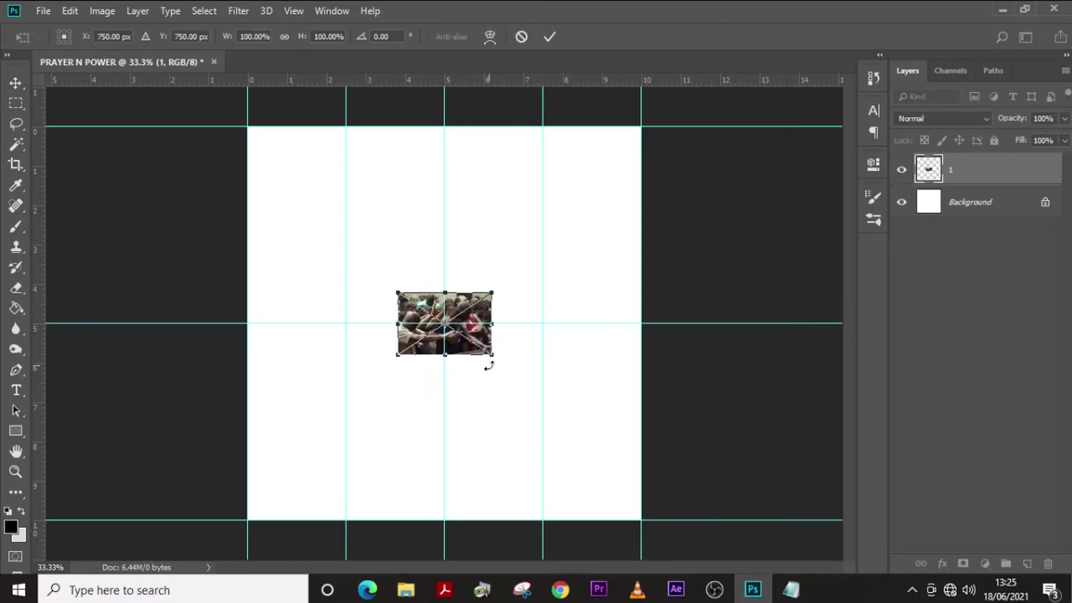
drag(498, 359, 615, 446)
drag(476, 394, 453, 313)
drag(605, 375, 584, 350)
key(Return)
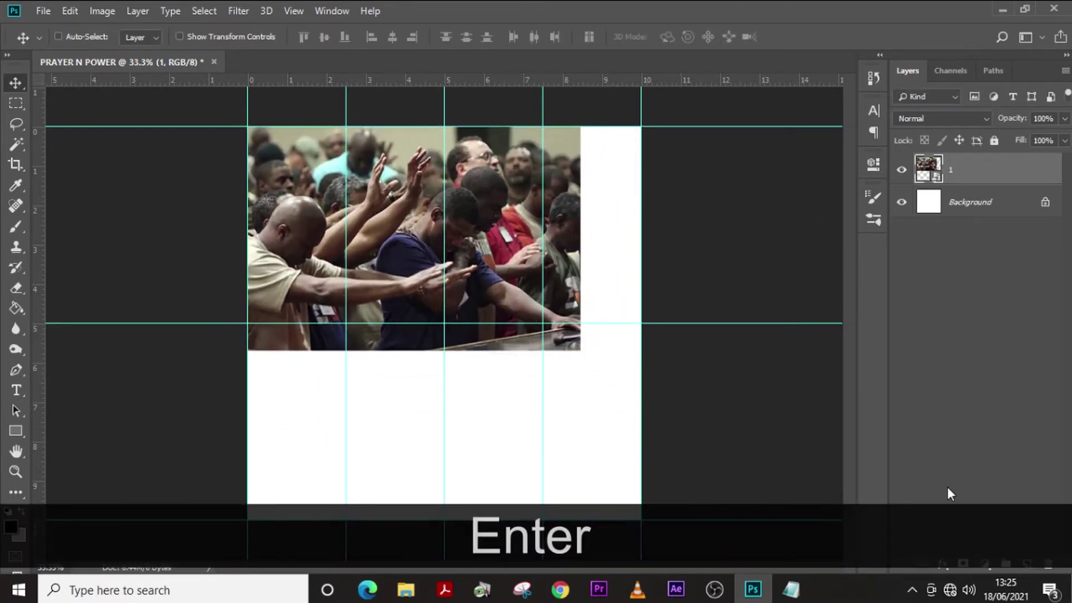
- Bring 2.jpg into the flyer and resize it around its centre
click(405, 590)
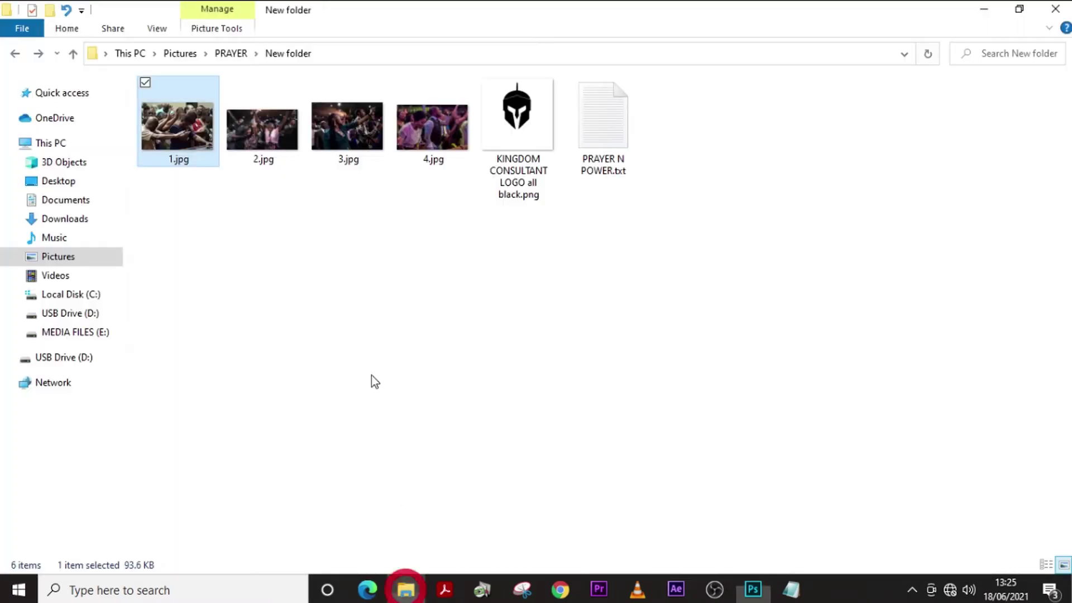
click(263, 153)
drag(270, 144, 484, 402)
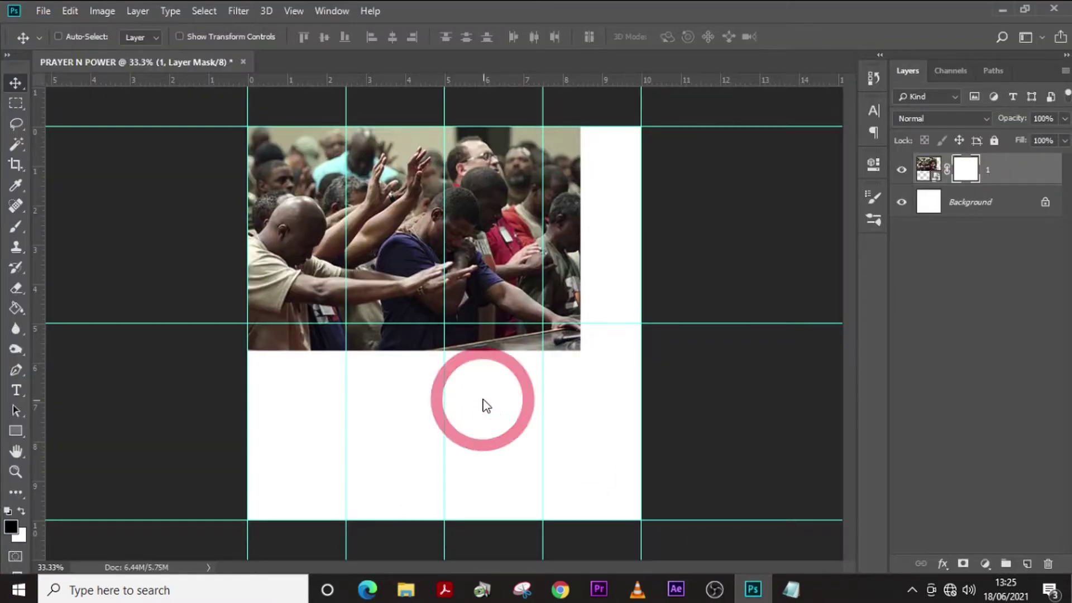
drag(640, 434, 648, 306)
- Commit the second photo's size and add a layer mask to it
key(Return)
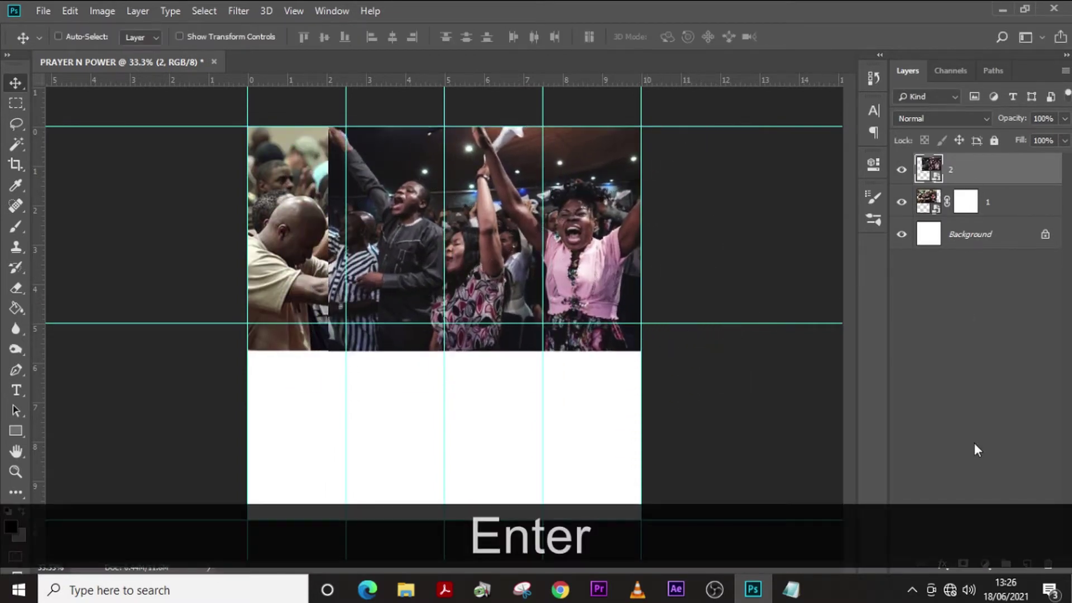
click(969, 567)
click(963, 168)
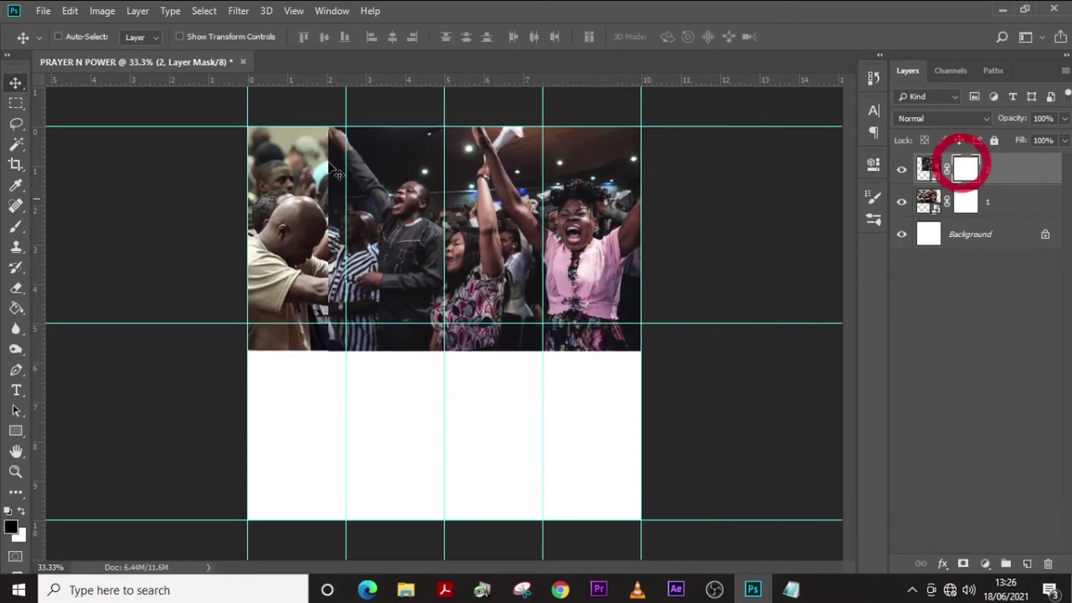
- Paint black with a soft 400 px brush on layer 2's mask to blend in the praying photo
click(16, 227)
click(83, 36)
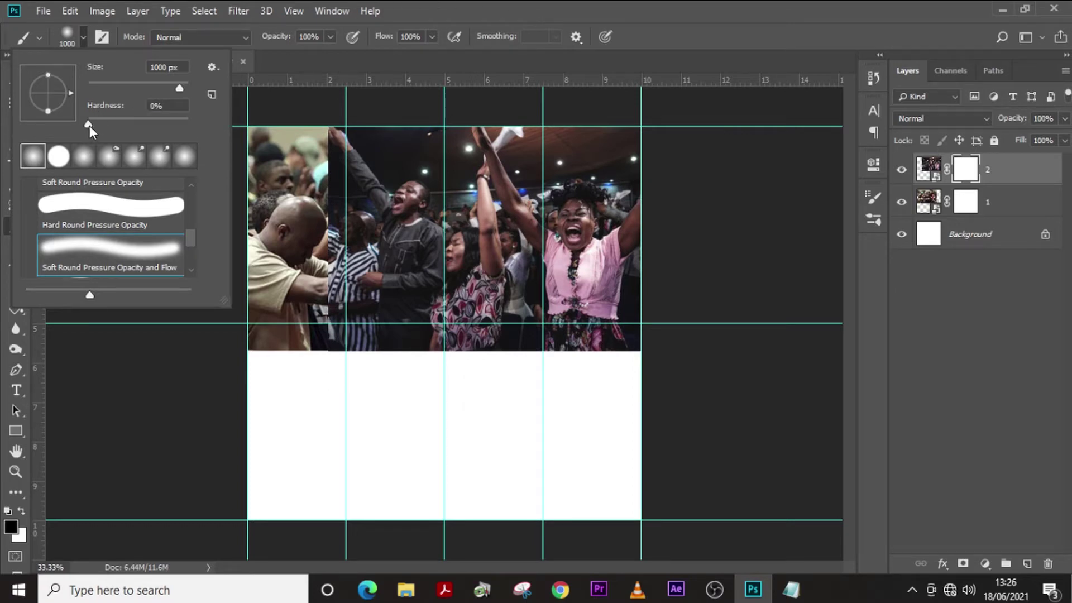
click(541, 11)
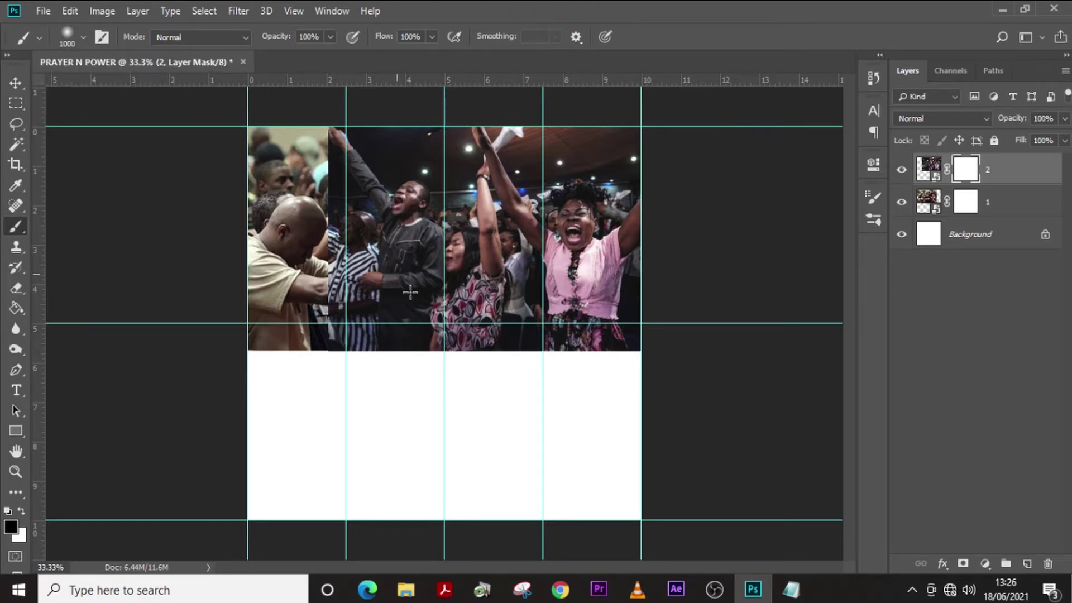
key(Caps_Lock)
key(bracketleft)
key(bracketleft)
key(bracketleft)
key(bracketleft)
key(bracketleft)
key(bracketleft)
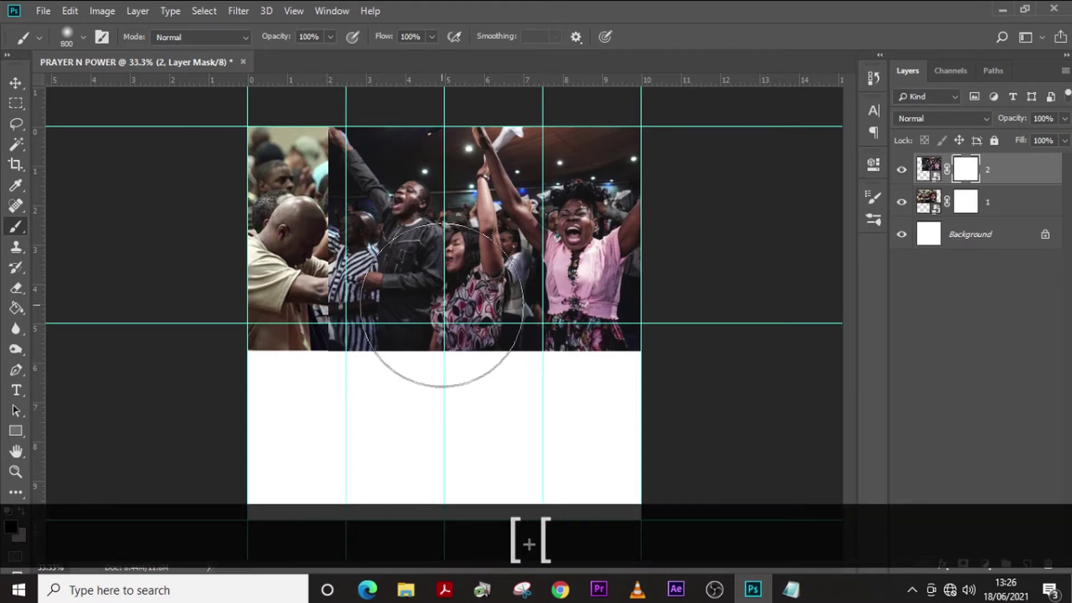
drag(347, 312, 343, 242)
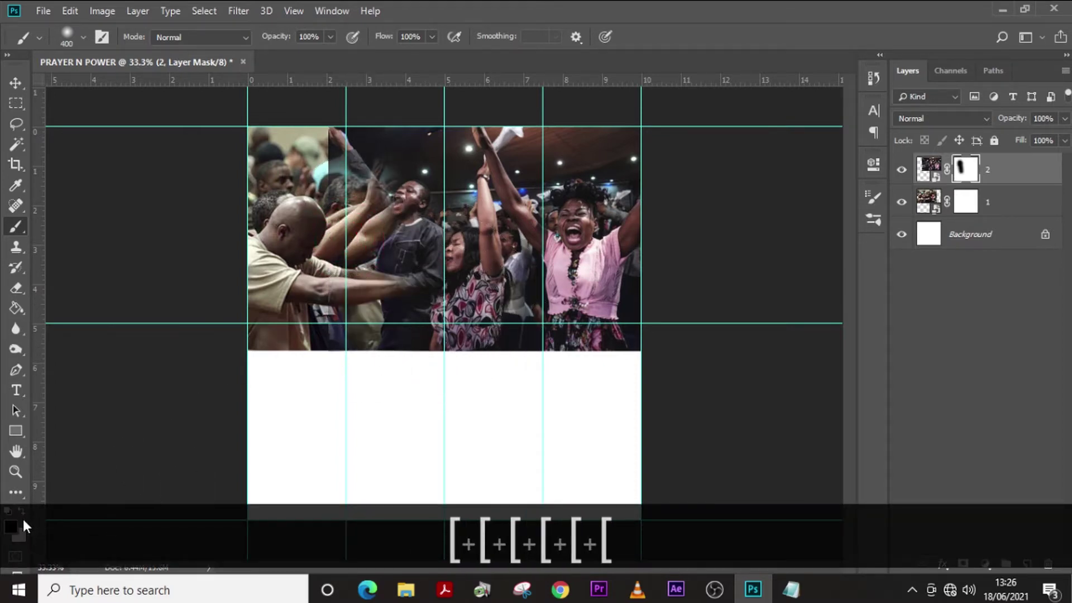
click(10, 527)
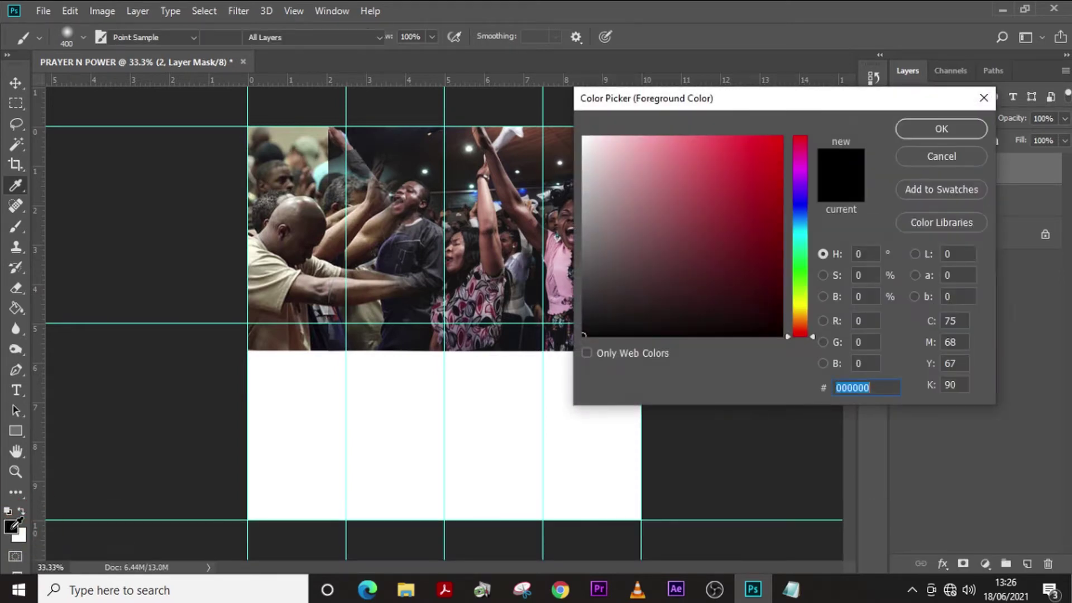
click(580, 335)
click(941, 129)
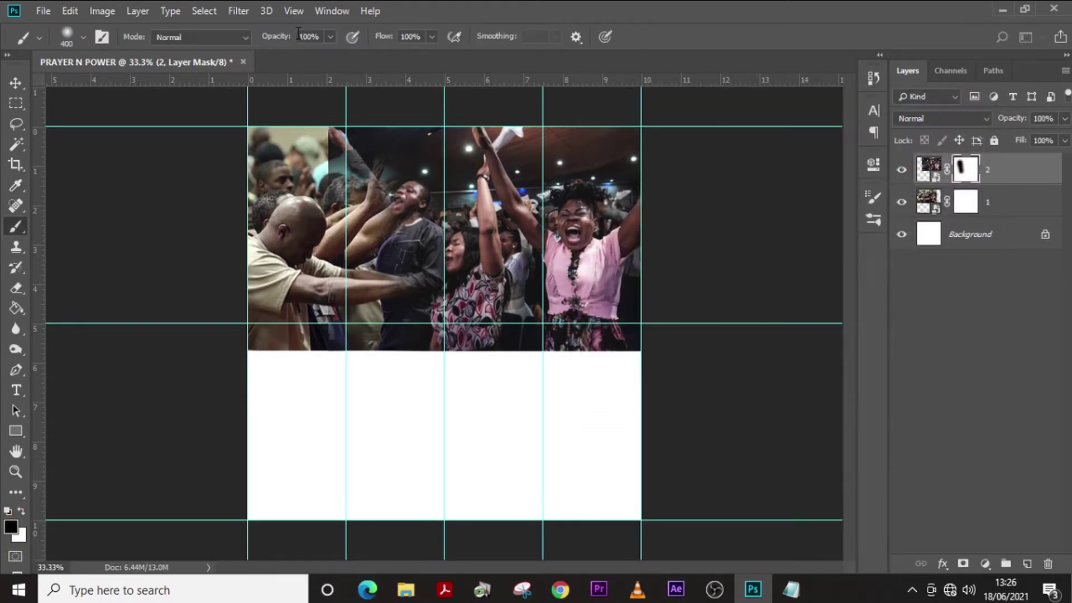
- Reveal the praying men's raised hands and head on layer 2's mask, softening edges with a 175 px brush
mouse_move(413, 228)
mouse_down()
mouse_move(414, 310)
mouse_move(390, 327)
mouse_move(396, 127)
mouse_move(339, 135)
mouse_move(340, 289)
mouse_move(399, 167)
mouse_move(421, 310)
mouse_move(387, 164)
mouse_move(452, 357)
mouse_move(413, 285)
mouse_move(441, 311)
mouse_move(420, 280)
mouse_move(402, 143)
mouse_move(401, 211)
mouse_move(402, 169)
mouse_up()
mouse_move(414, 208)
mouse_down()
mouse_move(409, 165)
mouse_move(437, 259)
mouse_move(443, 241)
mouse_move(444, 261)
mouse_move(430, 215)
mouse_move(443, 319)
mouse_move(445, 273)
mouse_move(466, 268)
mouse_move(479, 282)
mouse_move(479, 272)
mouse_move(430, 320)
mouse_move(402, 203)
mouse_up()
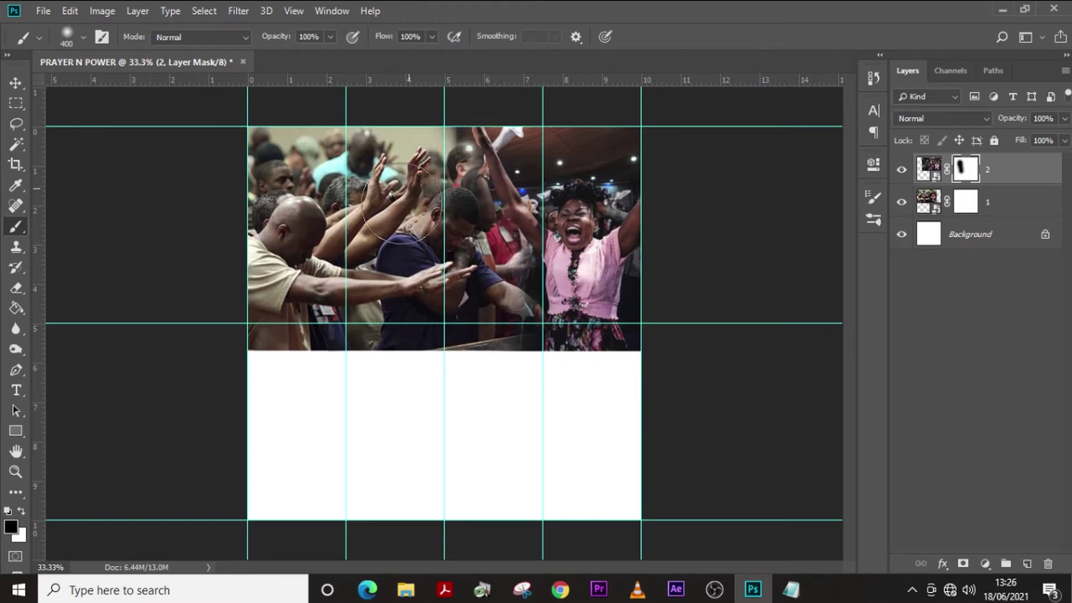
drag(418, 315, 667, 271)
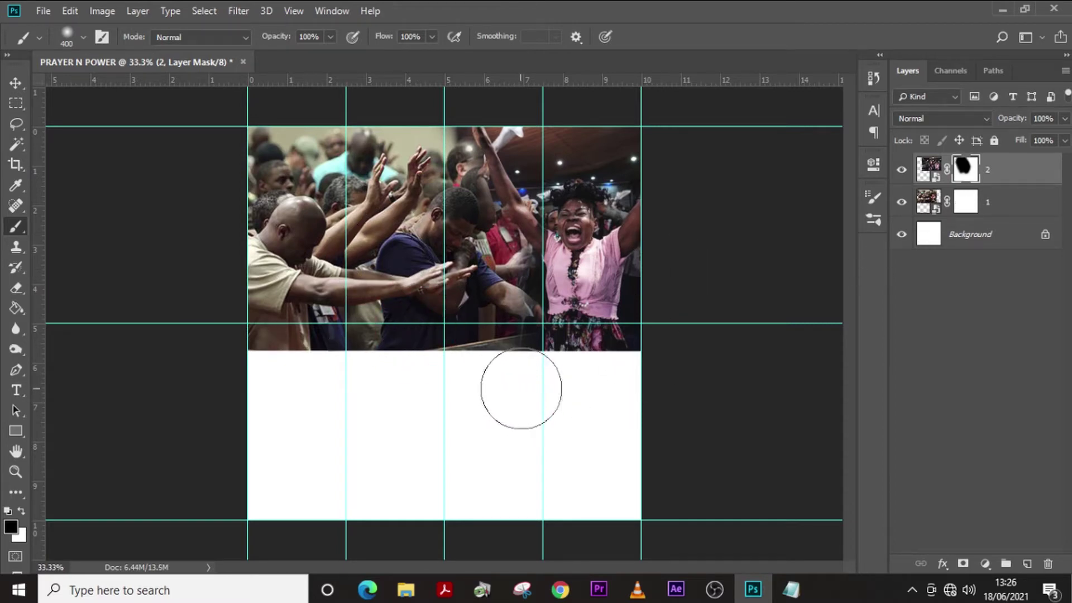
key(bracketleft)
key(bracketleft)
key(bracketleft)
key(bracketleft)
mouse_move(480, 354)
mouse_down()
mouse_move(655, 360)
mouse_move(519, 371)
mouse_up()
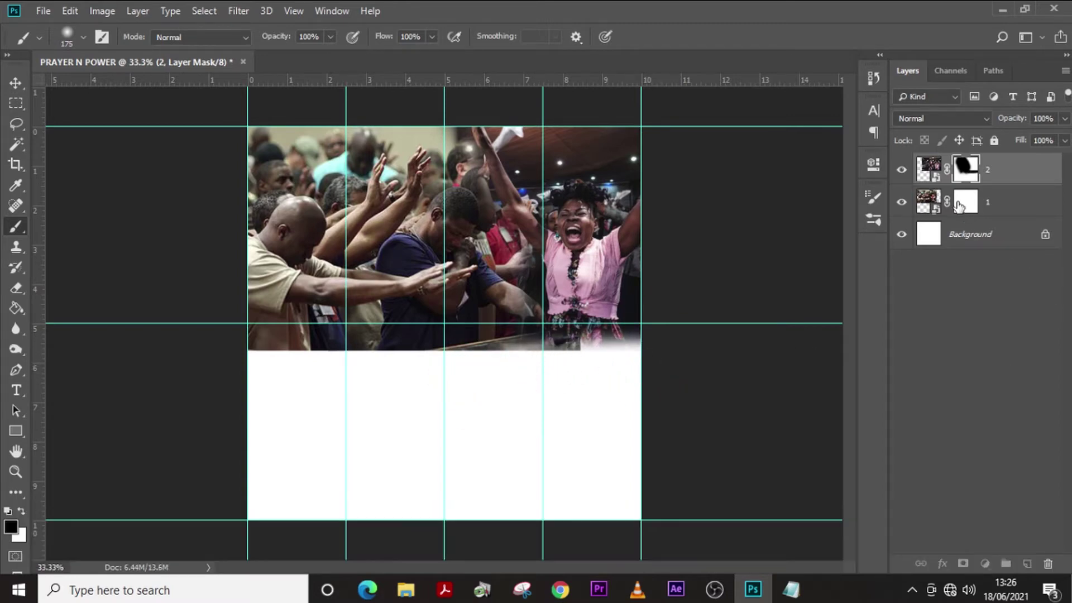
- Fade the photos' bottom edge into white on layer 1's mask, then place 3.jpg
click(964, 202)
mouse_move(530, 360)
mouse_down()
mouse_move(205, 371)
mouse_move(627, 361)
mouse_up()
drag(494, 367, 198, 363)
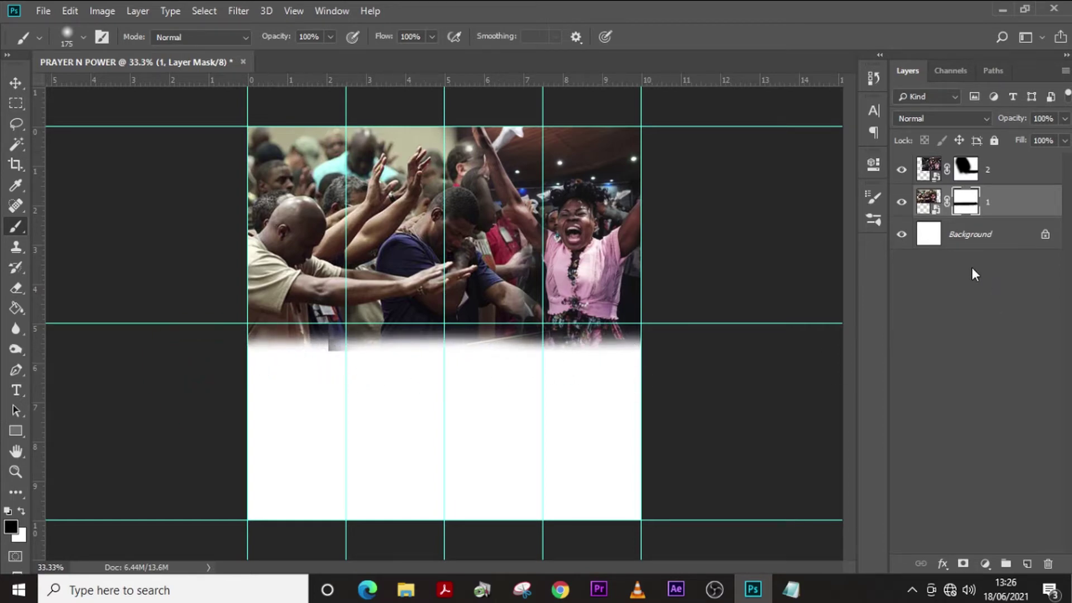
click(966, 170)
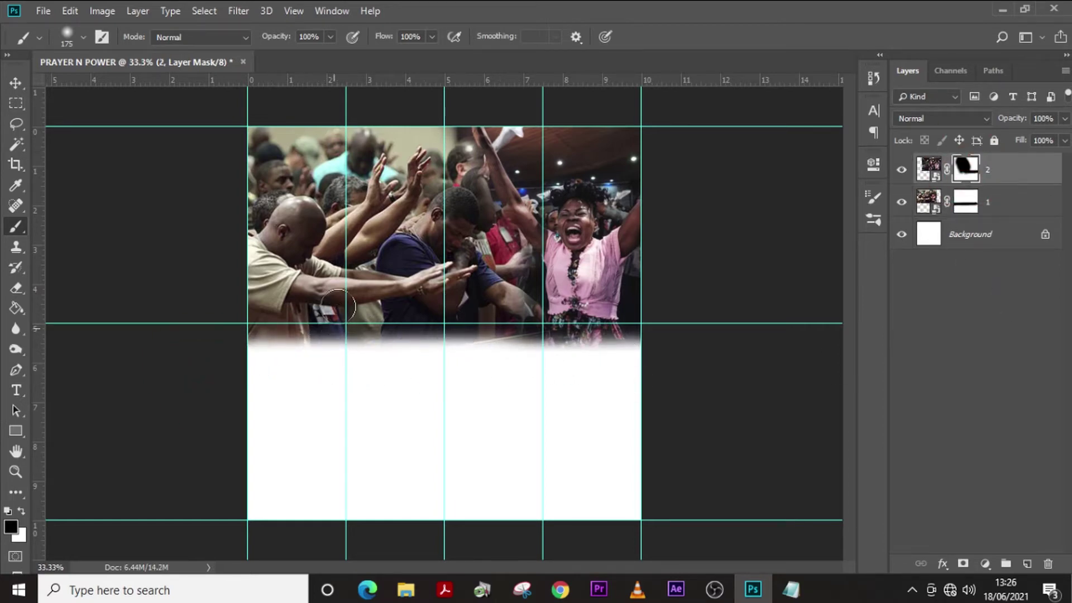
click(418, 595)
drag(346, 134, 588, 397)
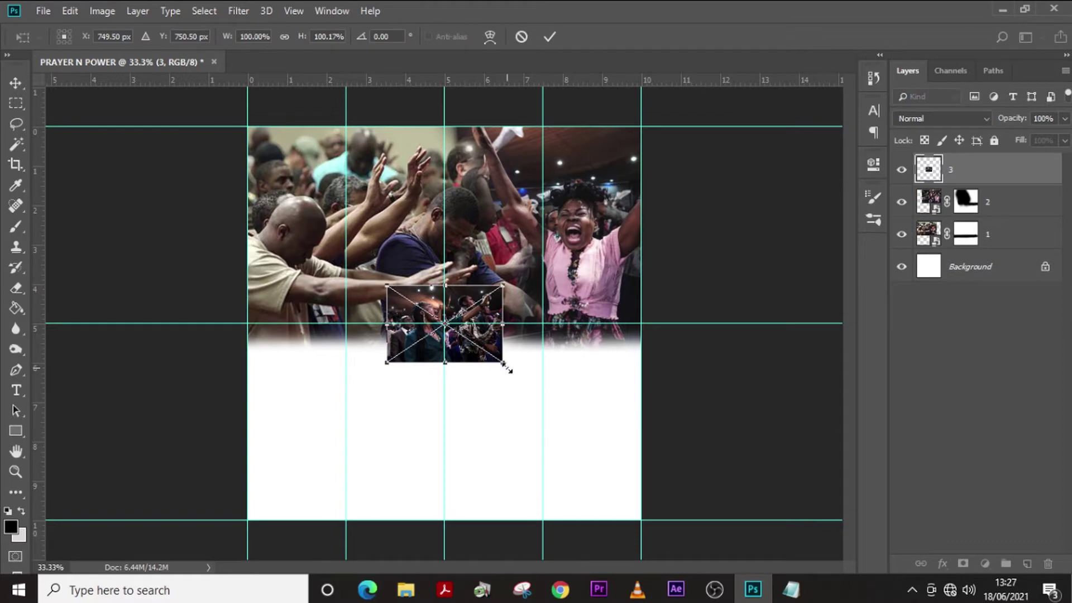
- Enlarge 3.jpg, flip it horizontally, and move it into the lower-right area
drag(504, 368, 593, 472)
right_click(450, 272)
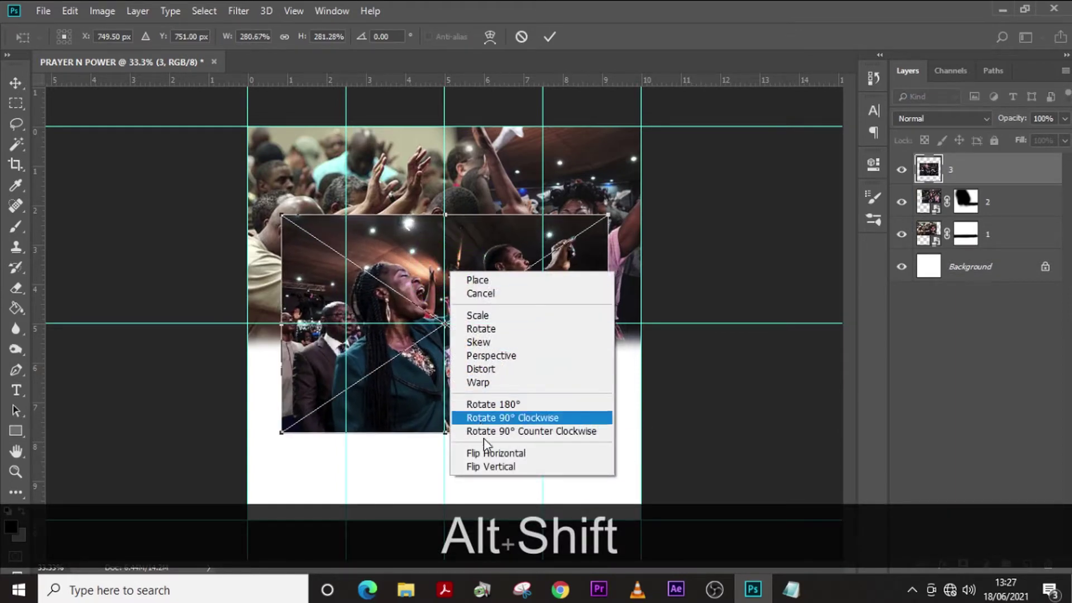
click(497, 452)
mouse_move(512, 373)
mouse_down()
mouse_move(573, 464)
mouse_move(611, 460)
mouse_up()
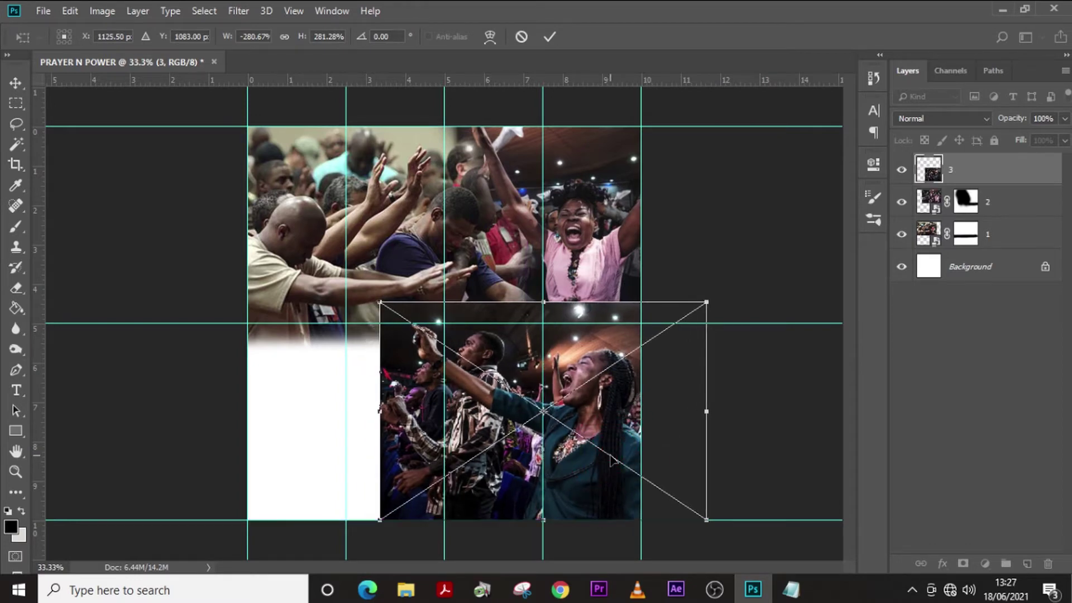
key(Return)
- Mask layer 3 and blend its top into the photos above with a 250 px brush; place 4.jpg
click(962, 566)
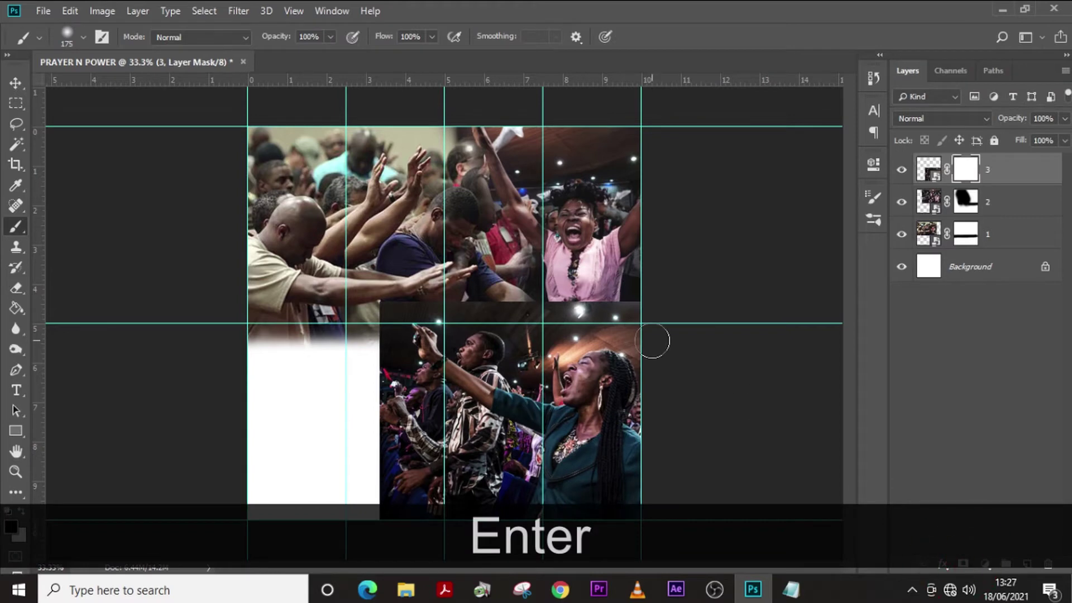
key(bracketright)
key(bracketright)
key(bracketright)
key(bracketright)
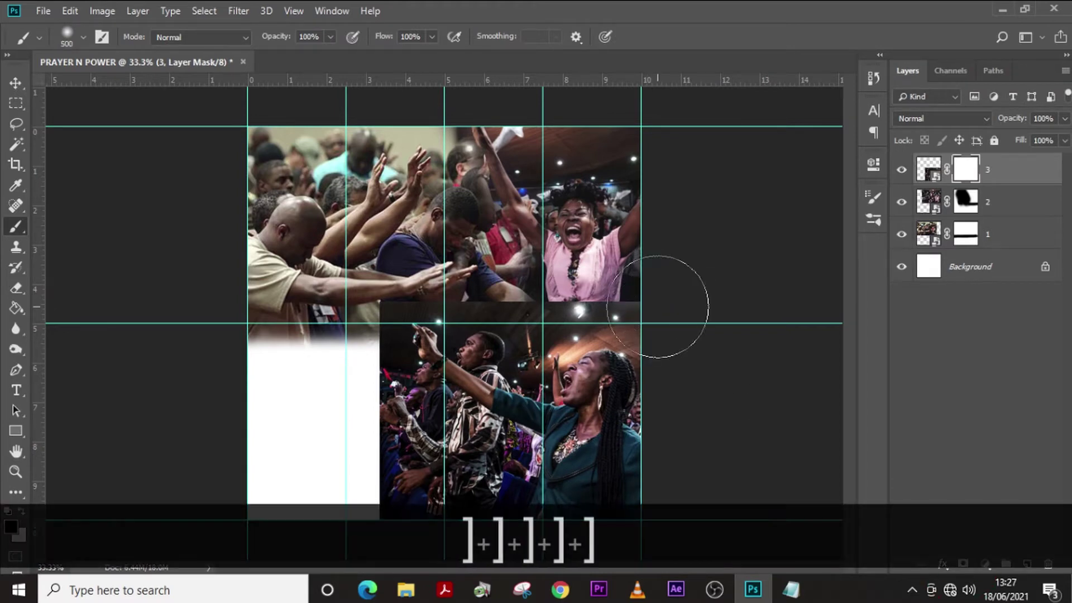
key(bracketleft)
key(bracketleft)
key(bracketleft)
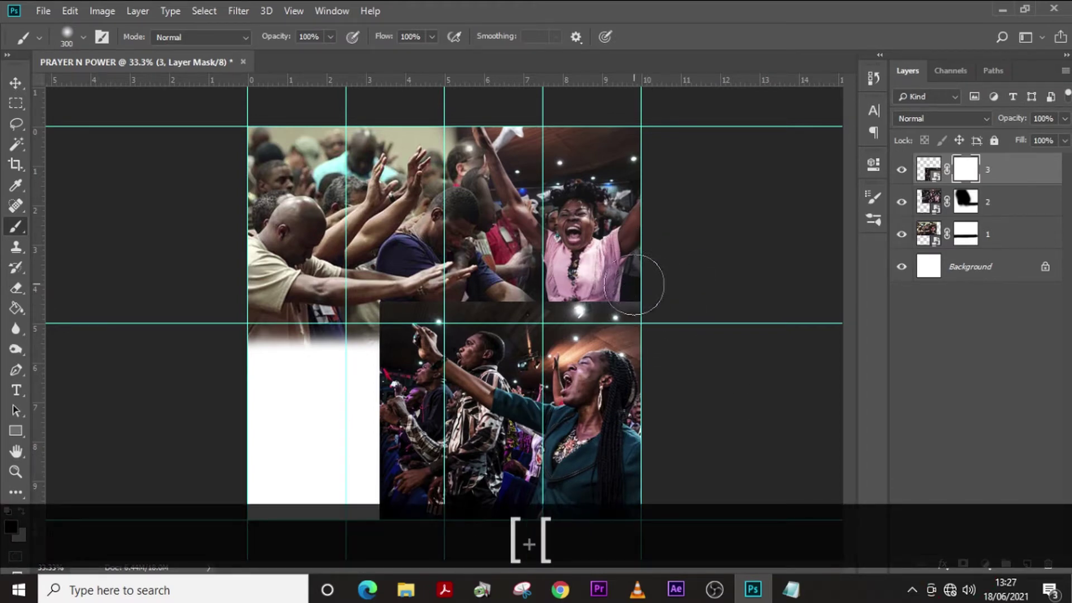
drag(635, 287, 472, 288)
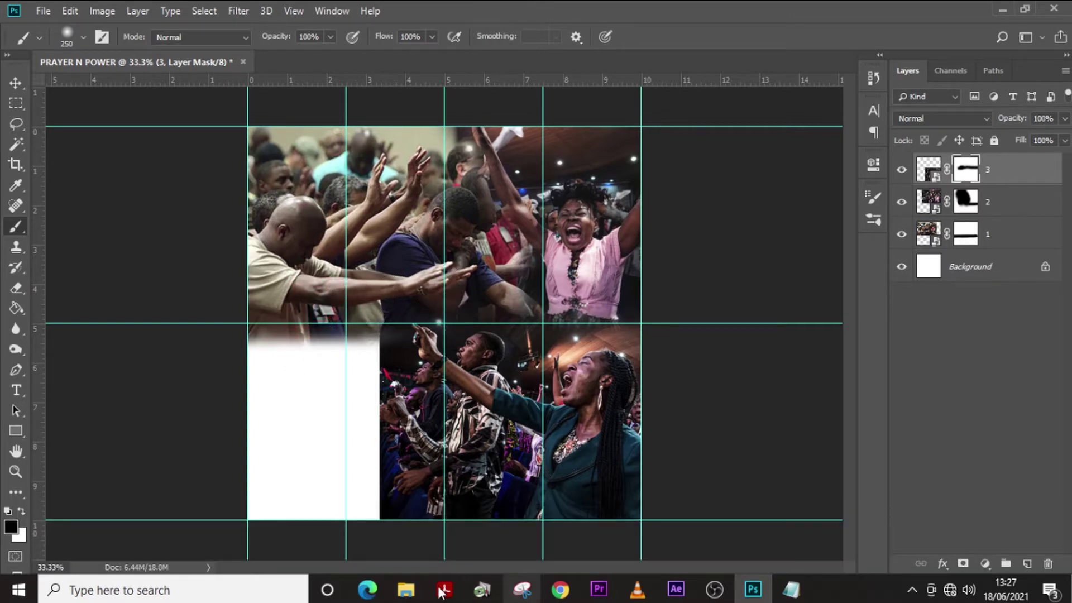
click(406, 589)
drag(430, 165, 430, 424)
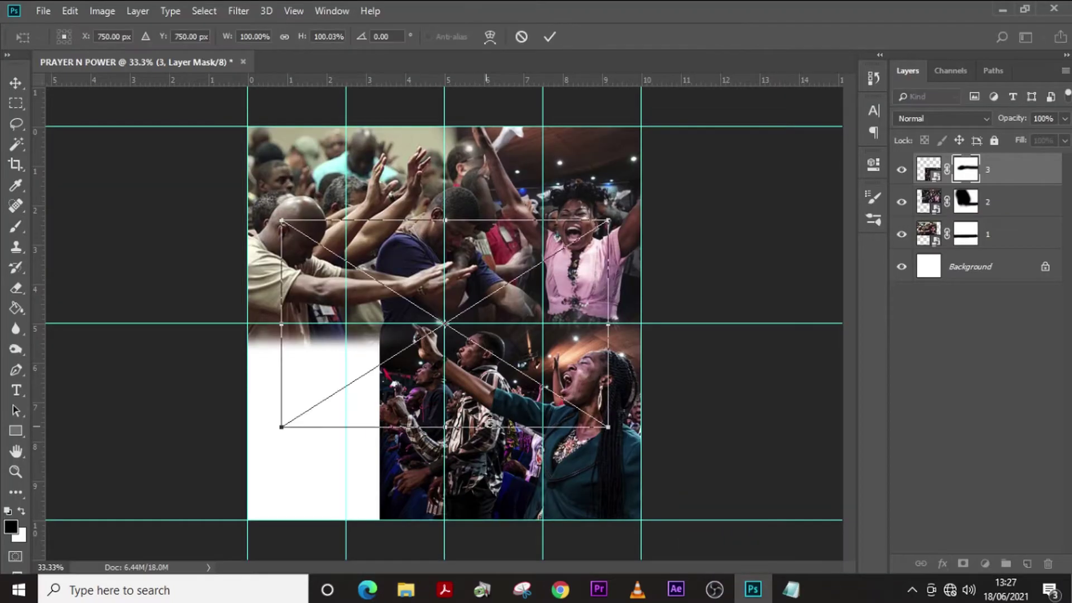
- Move 4.jpg into the lower left, add a layer mask, and hide parts of it
drag(515, 402, 485, 446)
key(Return)
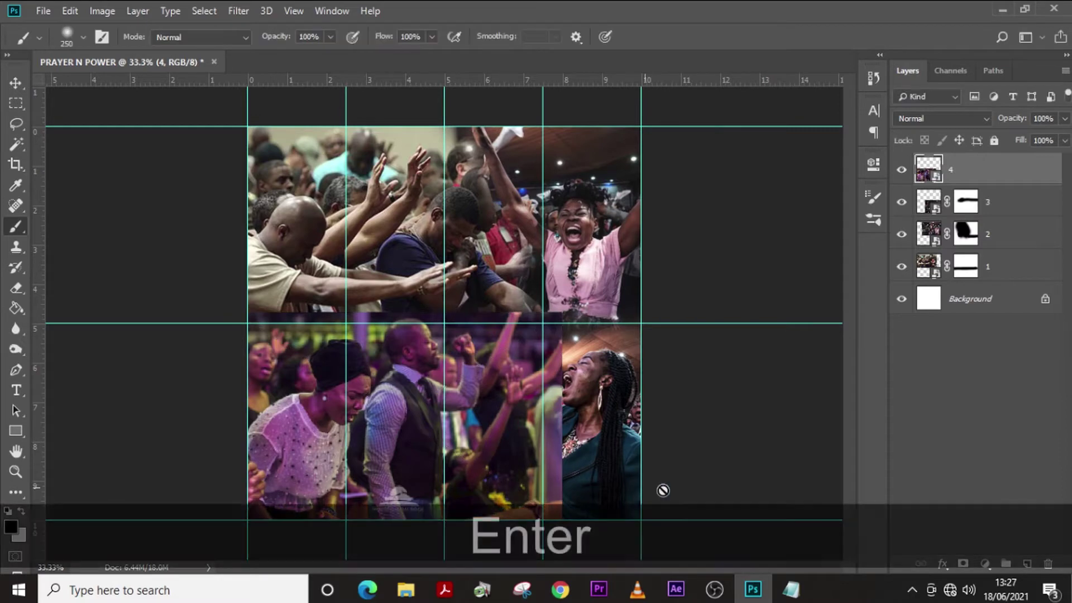
click(964, 564)
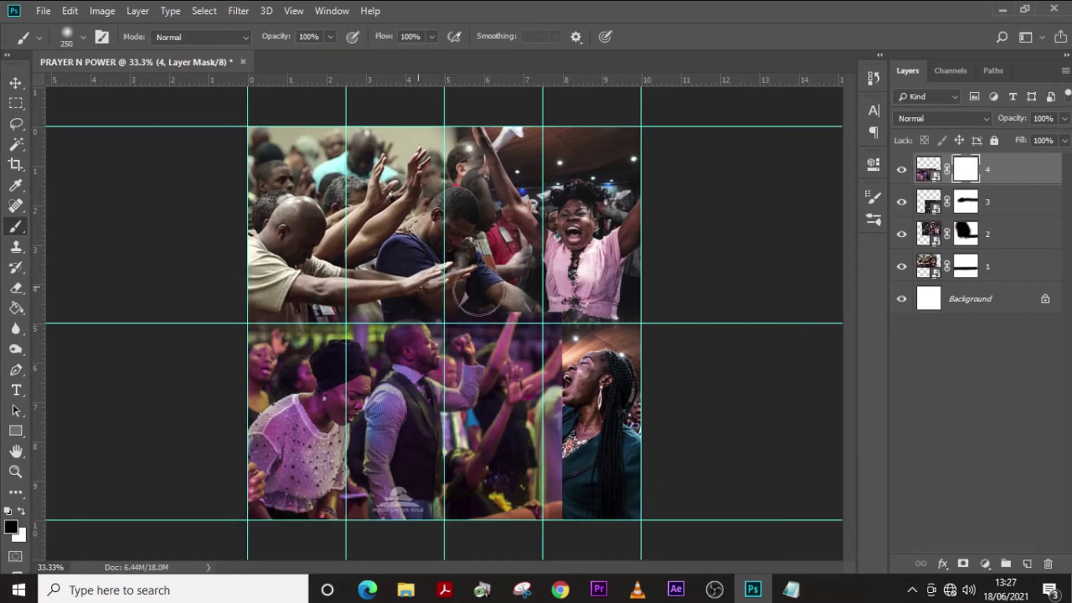
mouse_move(553, 346)
mouse_down()
mouse_move(524, 480)
mouse_move(475, 391)
mouse_move(424, 446)
mouse_move(434, 353)
mouse_up()
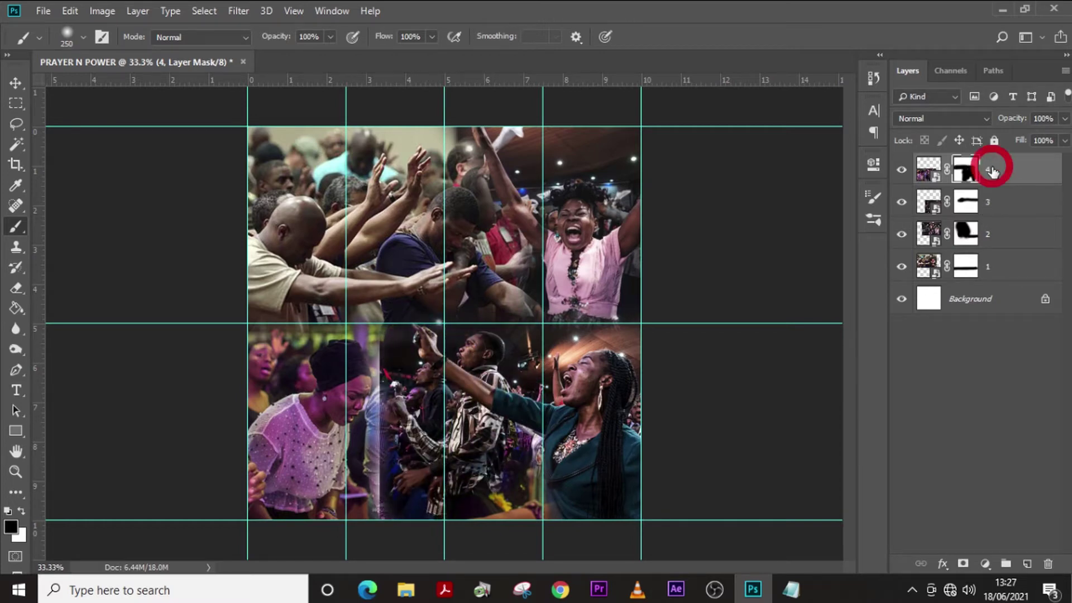
- Enlarge layer 4's photo to about 116%, shift it up-right, and blend more into the lower middle
click(992, 171)
key(ctrl+t)
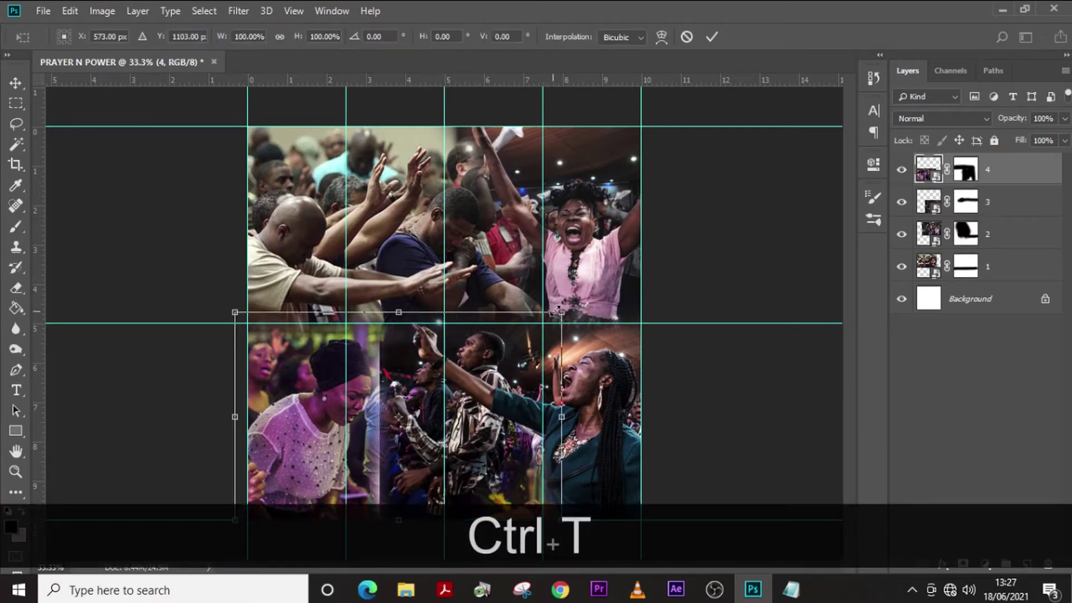
drag(561, 311, 588, 296)
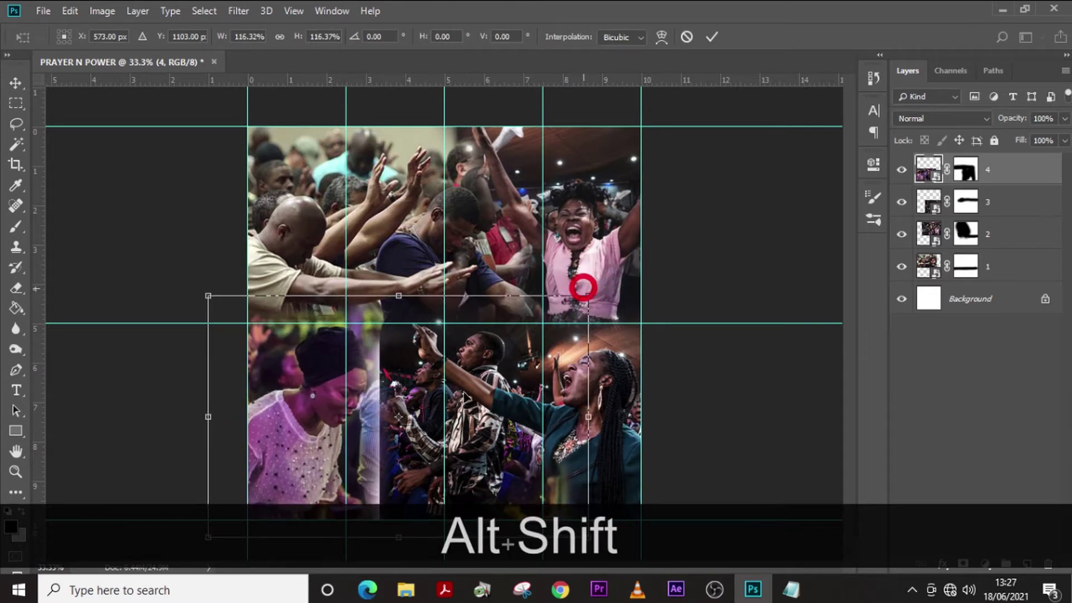
drag(355, 406, 391, 393)
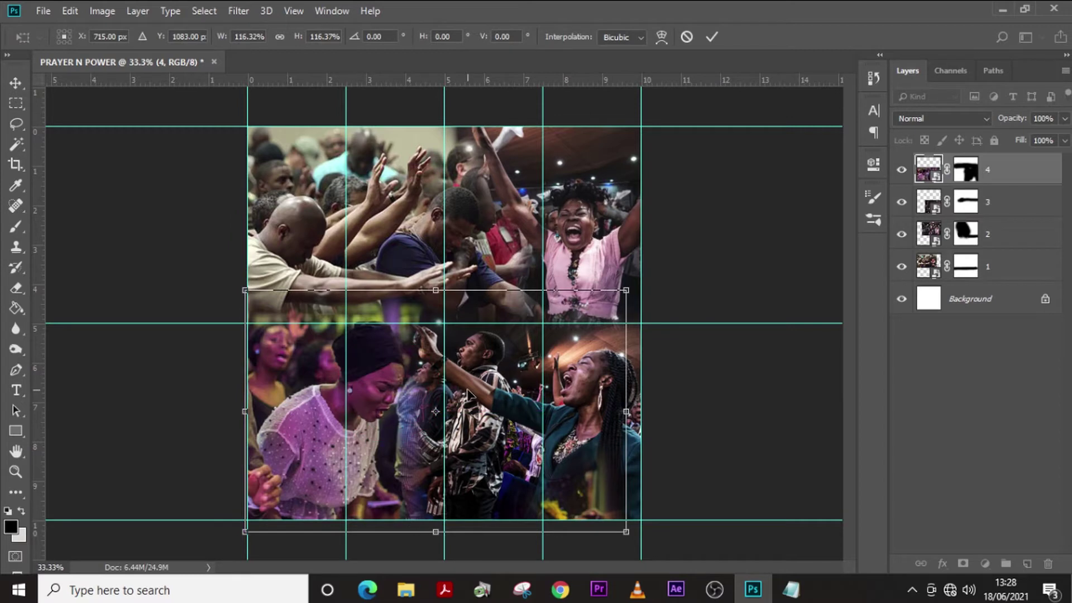
key(Return)
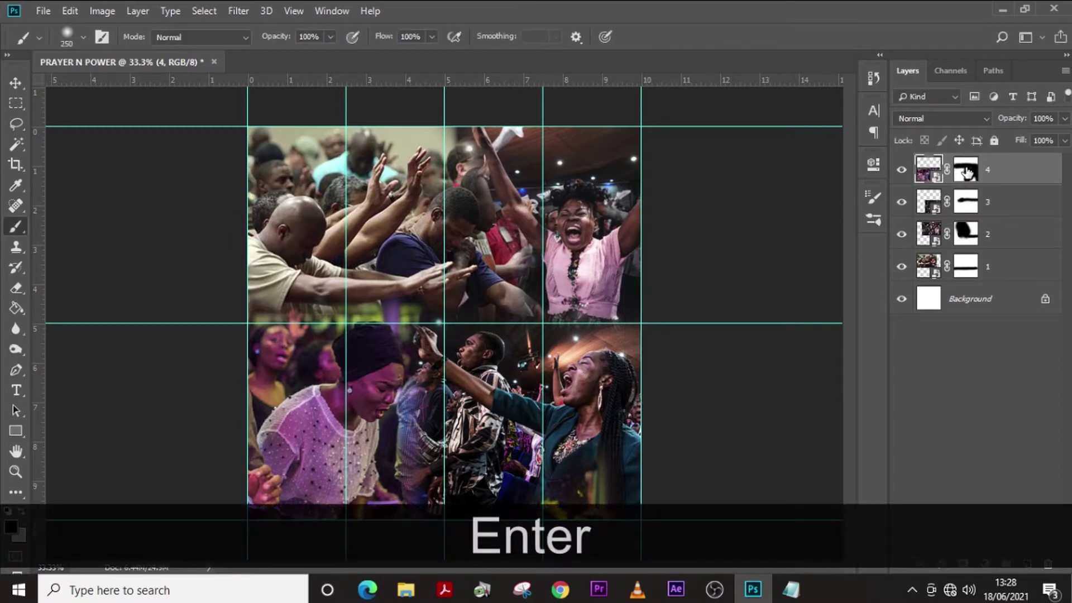
click(966, 172)
mouse_move(436, 486)
mouse_down()
mouse_move(438, 424)
mouse_move(437, 470)
mouse_up()
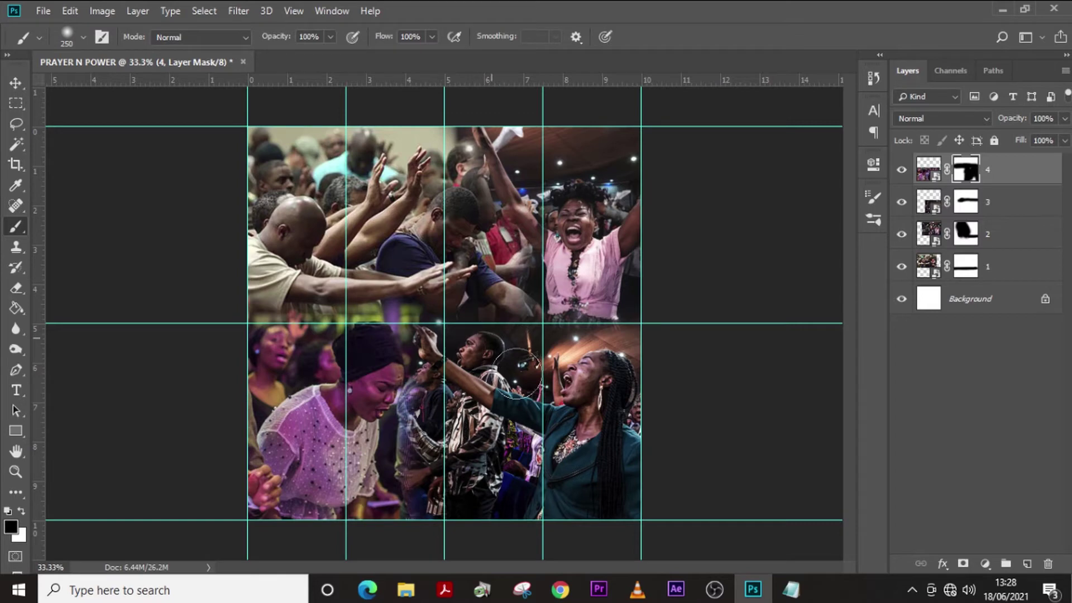
key(ctrl+h)
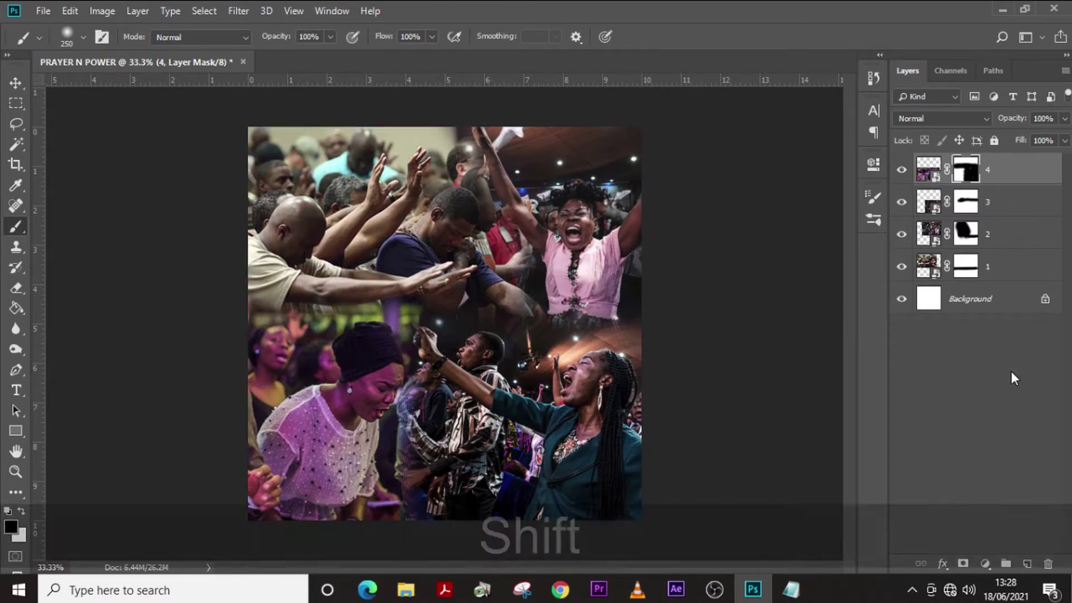
- Group layers 1 through 4 into a group named 'images'
shift+click(1004, 274)
key(ctrl+shift+g)
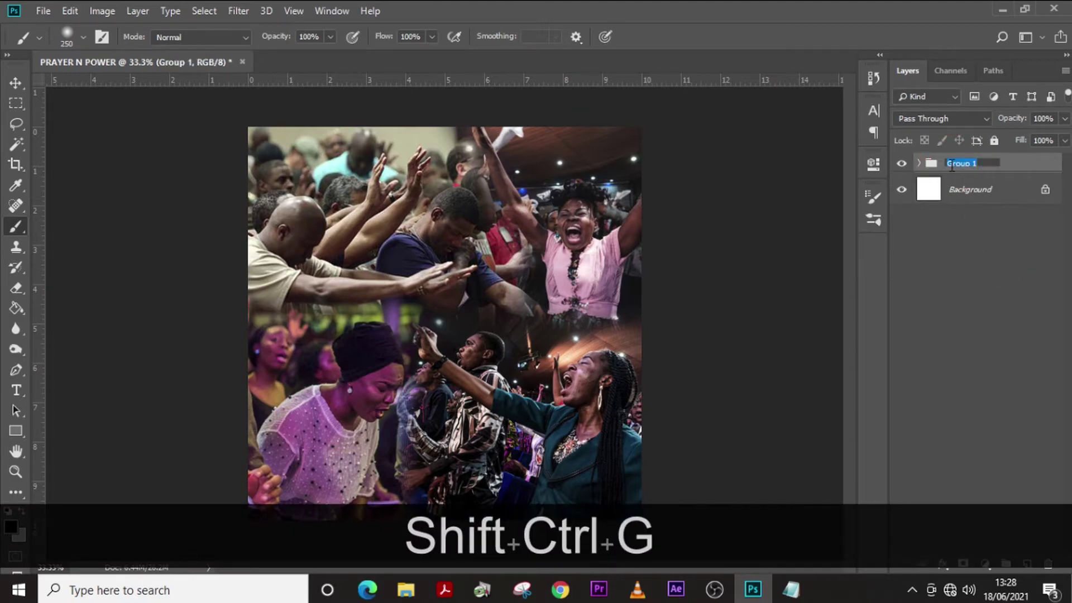
text(images)
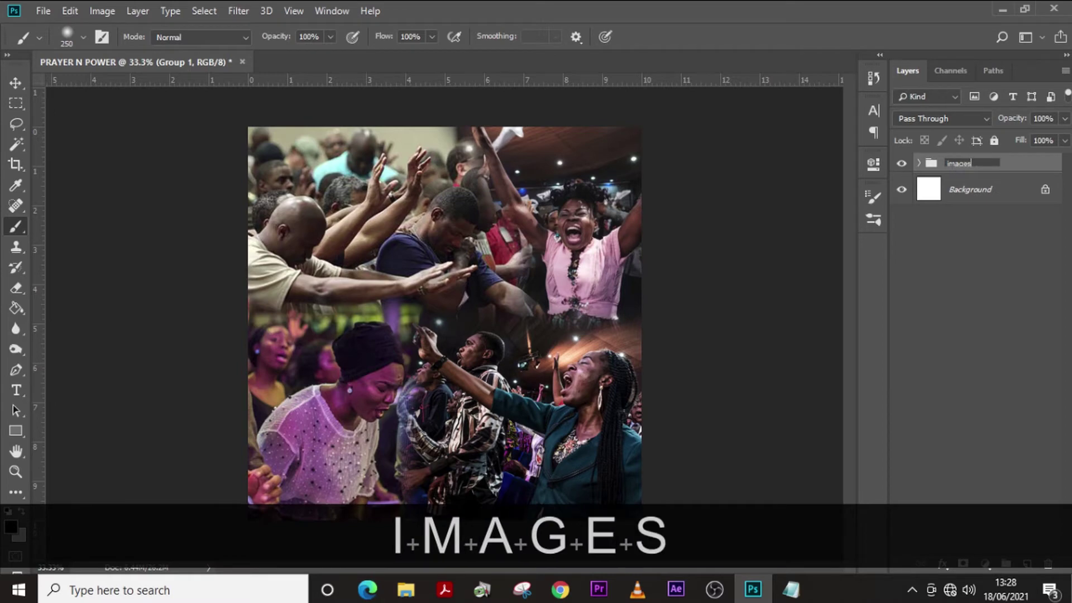
key(Return)
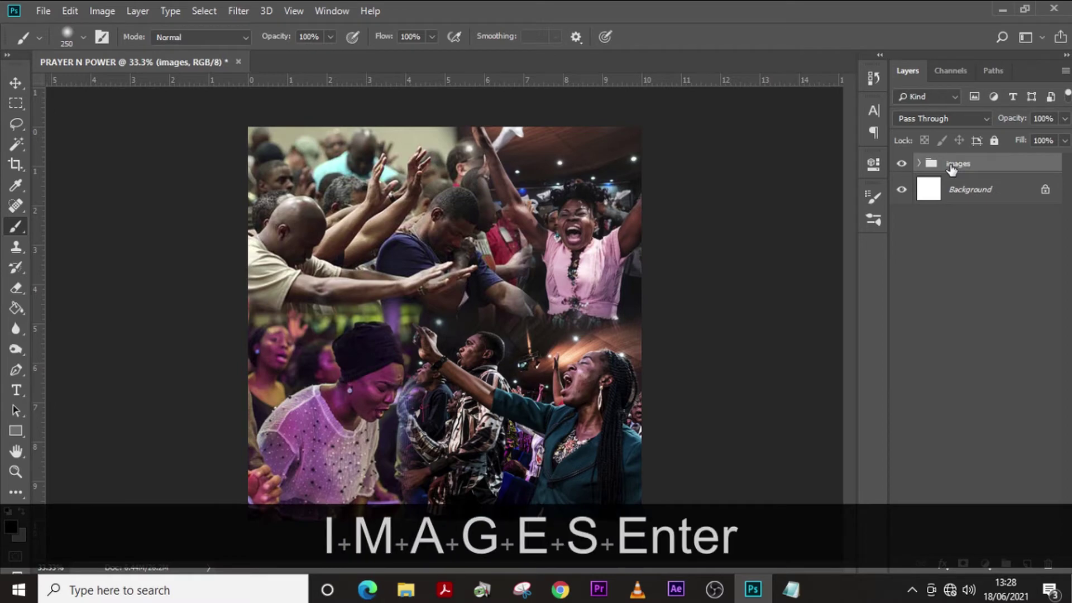
- Add a new empty layer above the group, show the guides, and enlarge the brush to 1100 px
click(1027, 564)
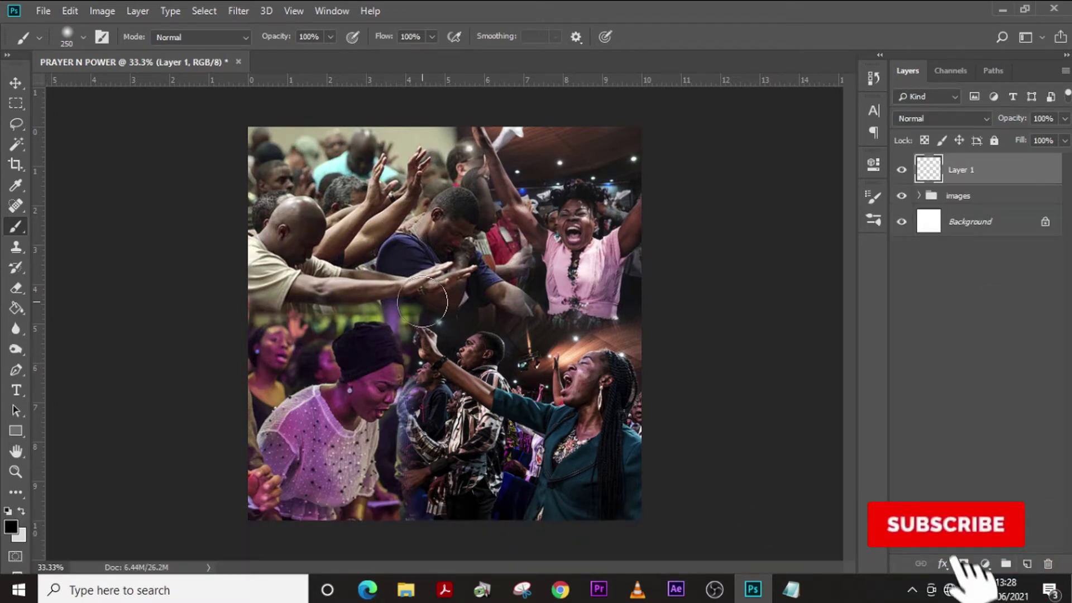
key(ctrl+h)
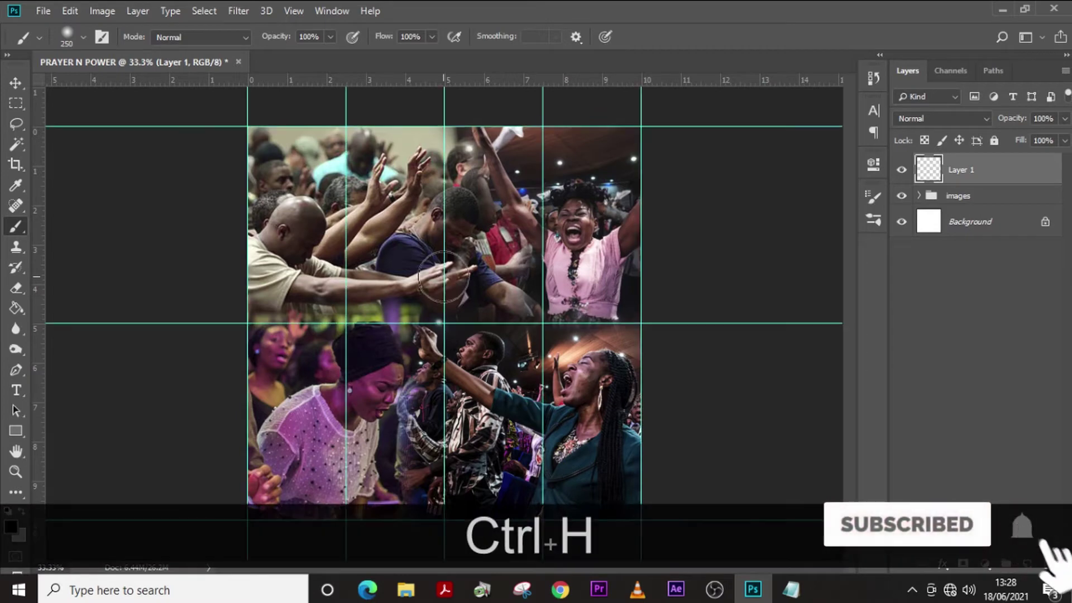
key(bracketright)
key(bracketright)
key(bracketright)
key(bracketright)
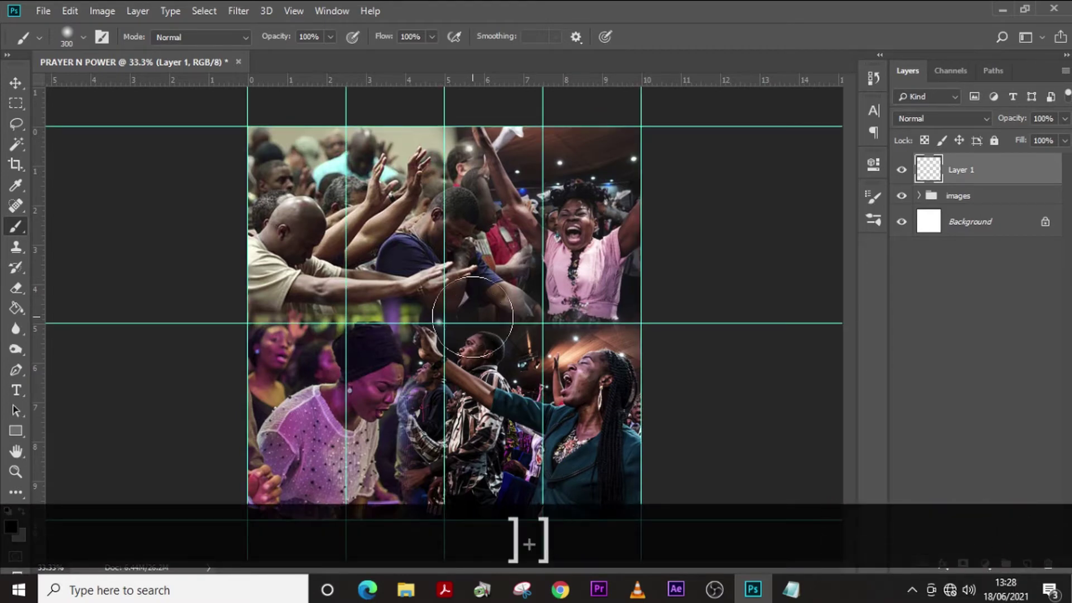
key(bracketright)
key(bracketright)
key(bracketright)
key(bracketright)
key(bracketright)
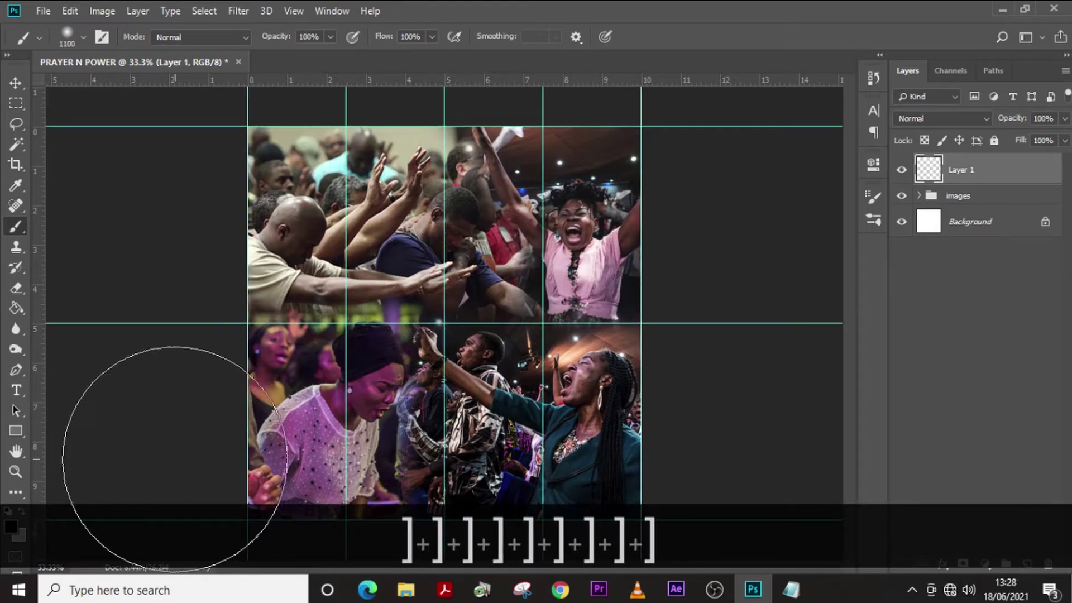
- Swap the foreground to white and dab the 1100 px soft brush once at the canvas centre
click(12, 526)
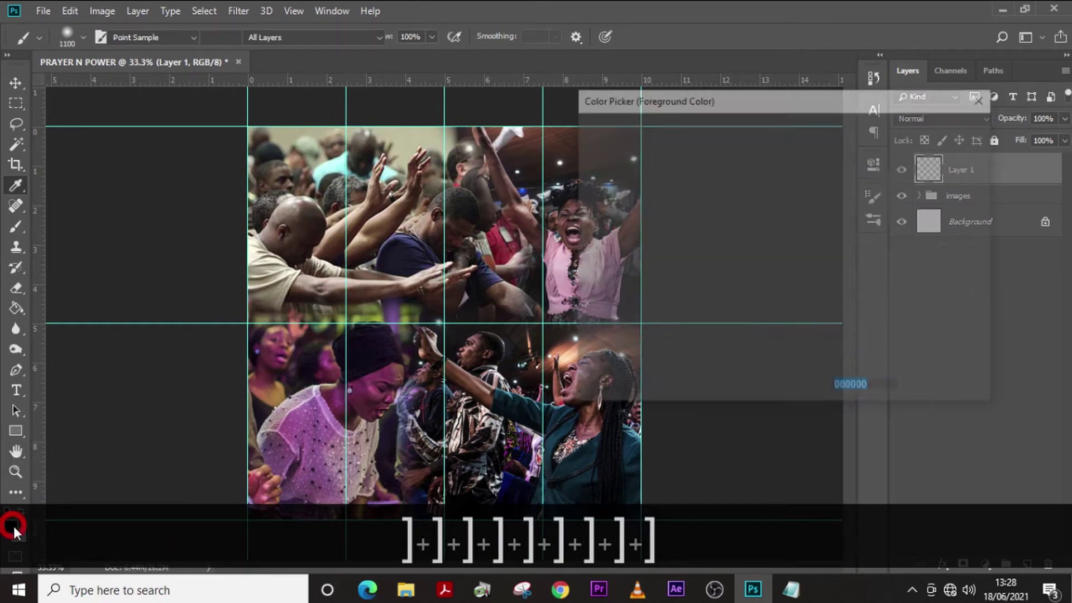
click(917, 162)
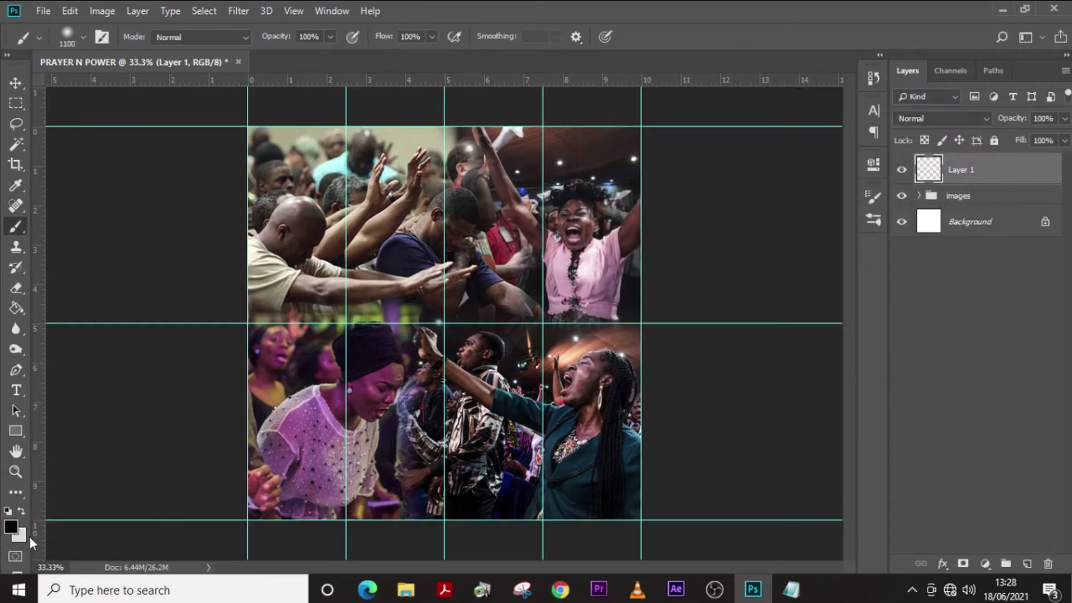
key(x)
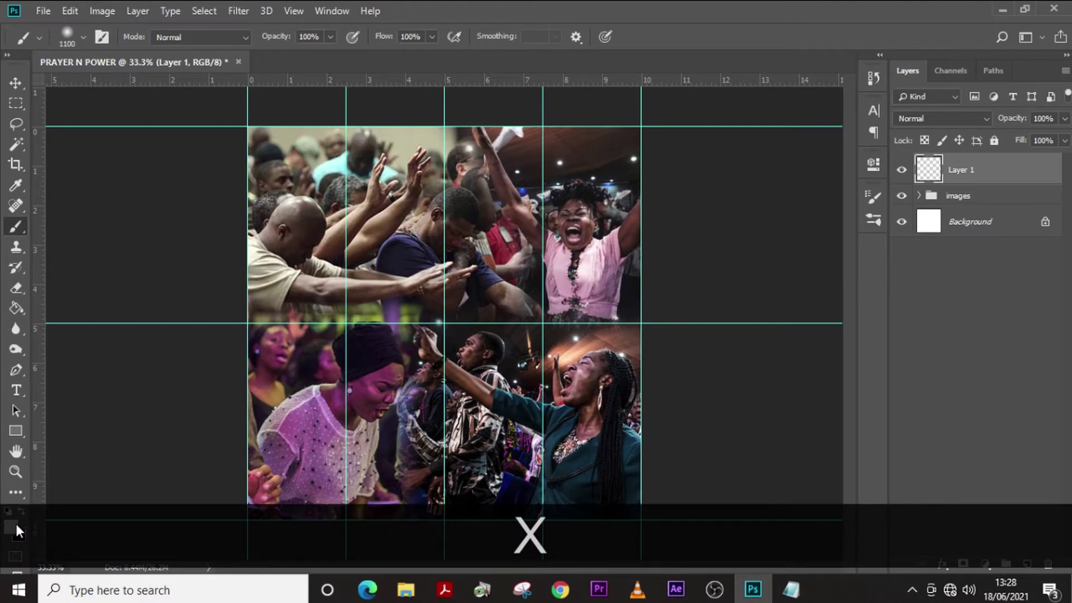
click(15, 528)
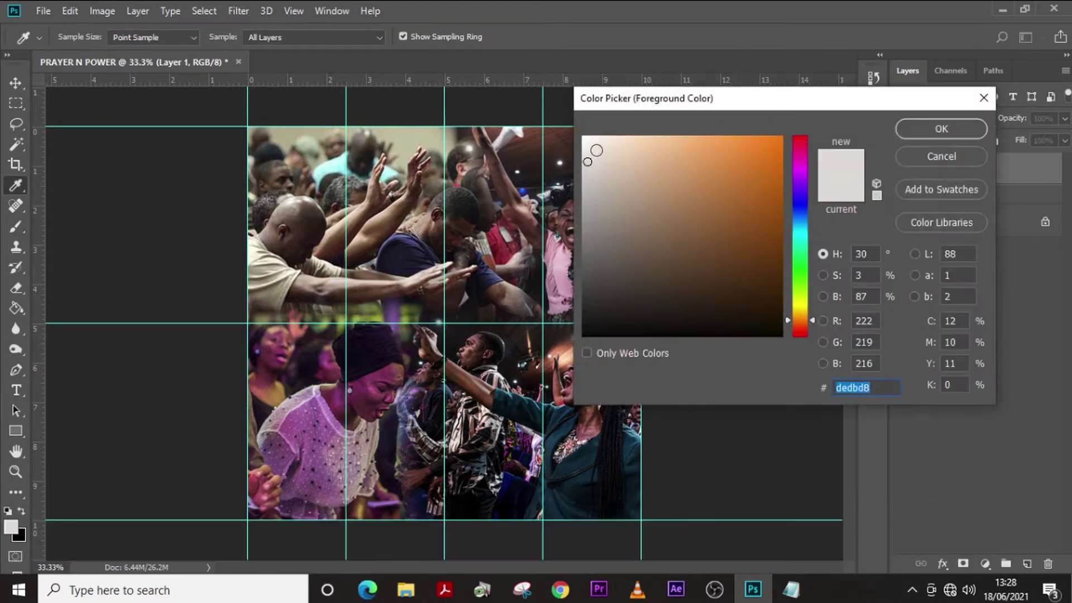
click(944, 130)
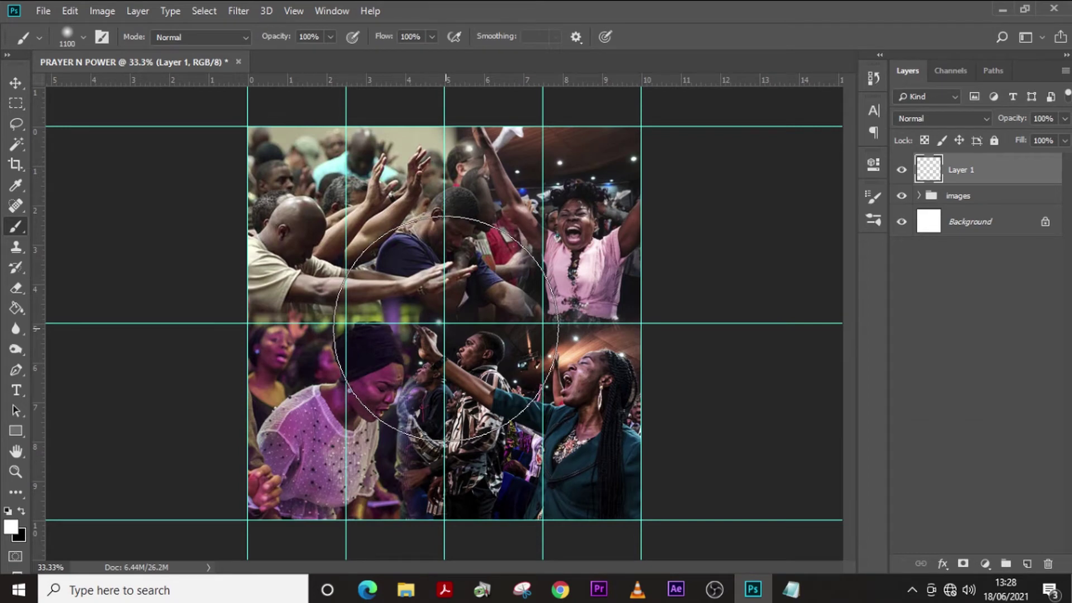
click(446, 327)
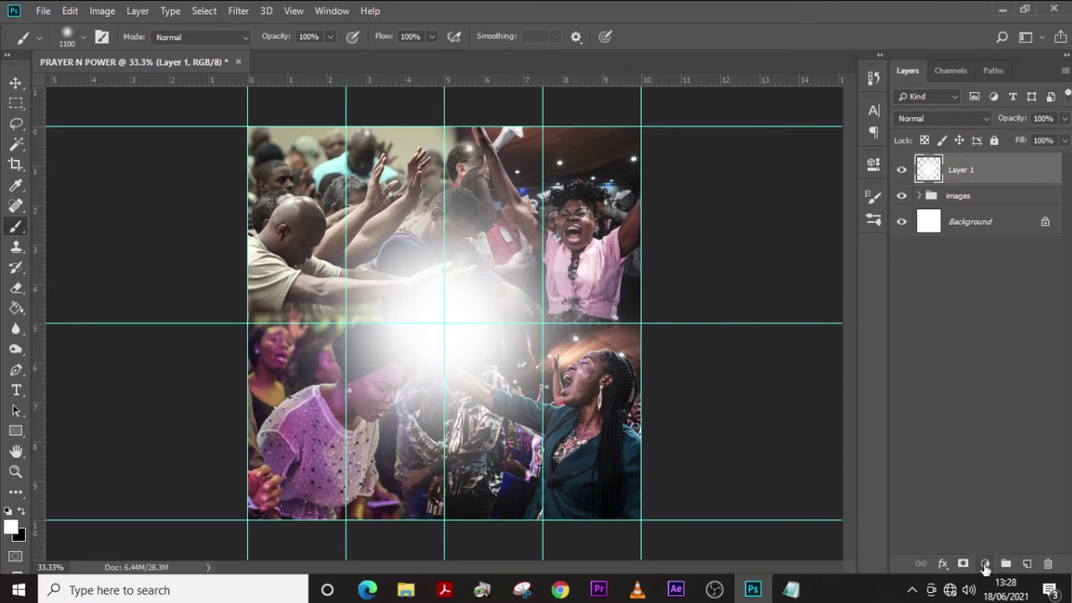
click(984, 564)
- Add a Solid Color fill layer of hex 030790 and set its blend mode to Multiply
click(989, 289)
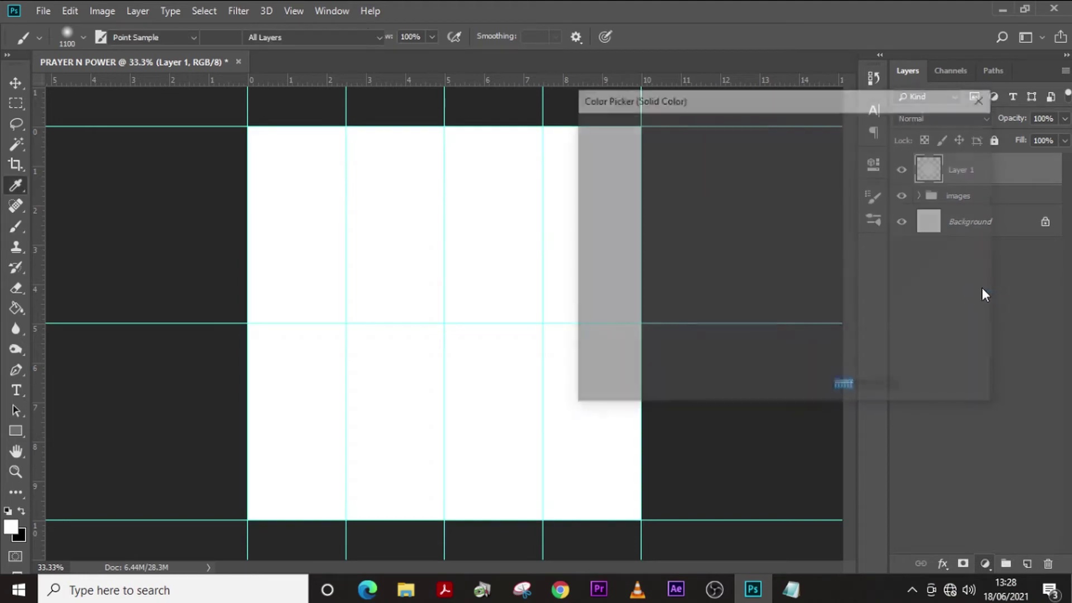
click(794, 383)
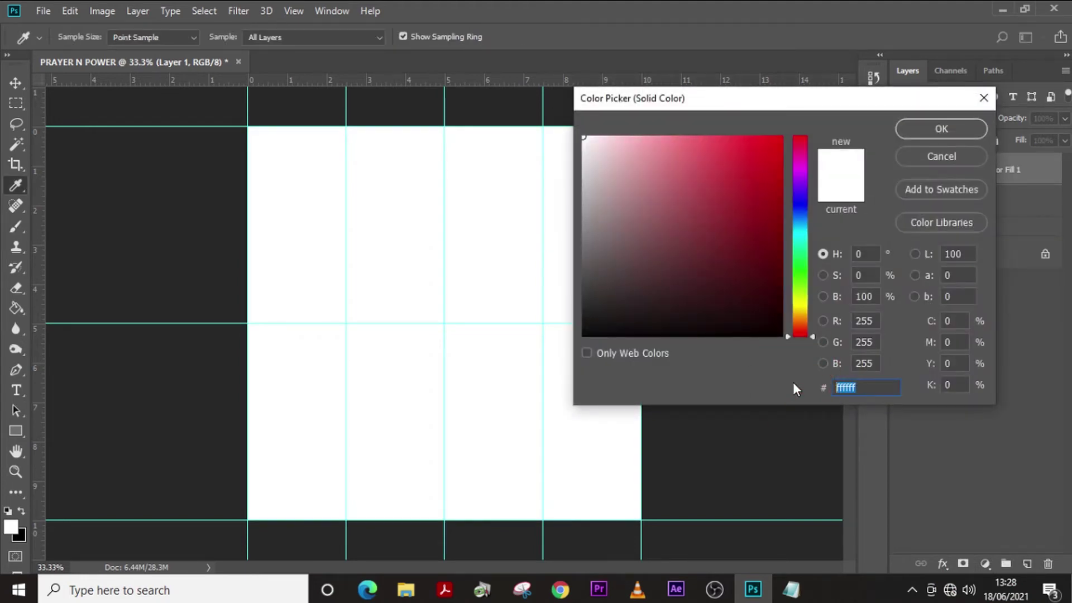
key(BackSpace)
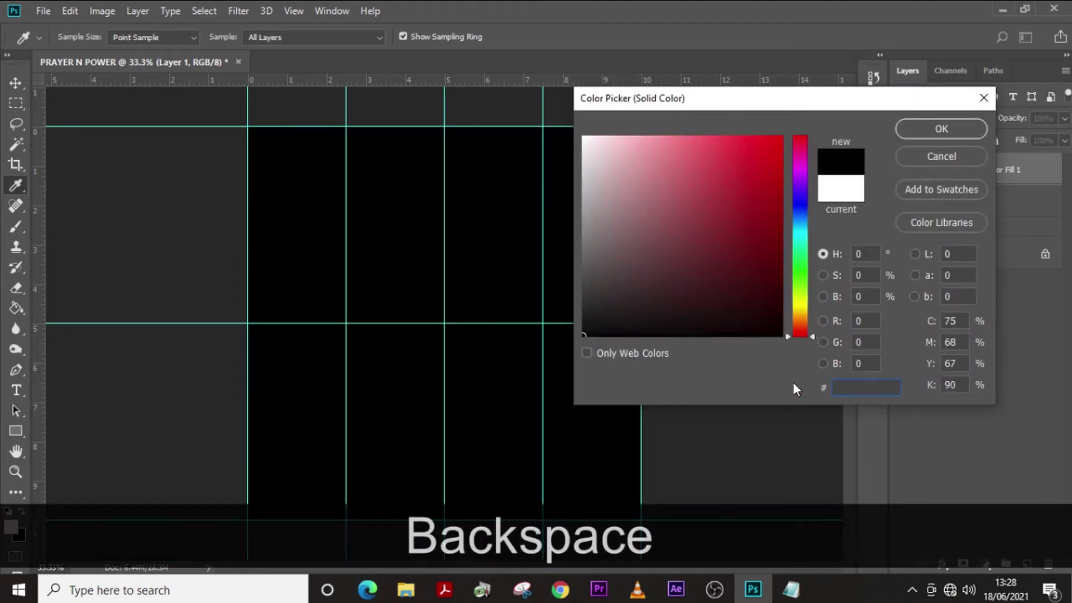
text(03)
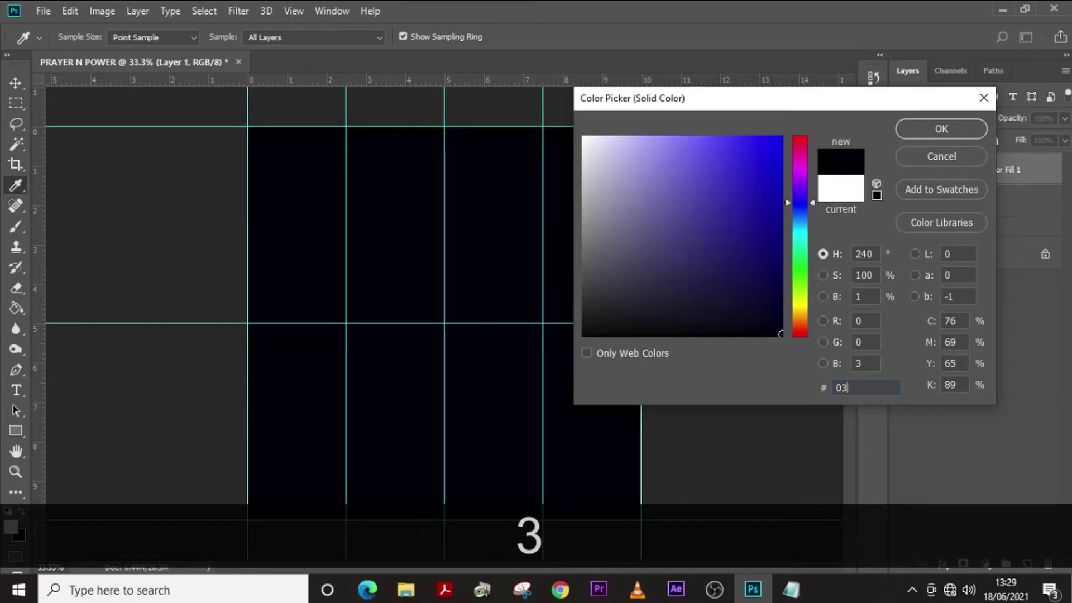
text(07)
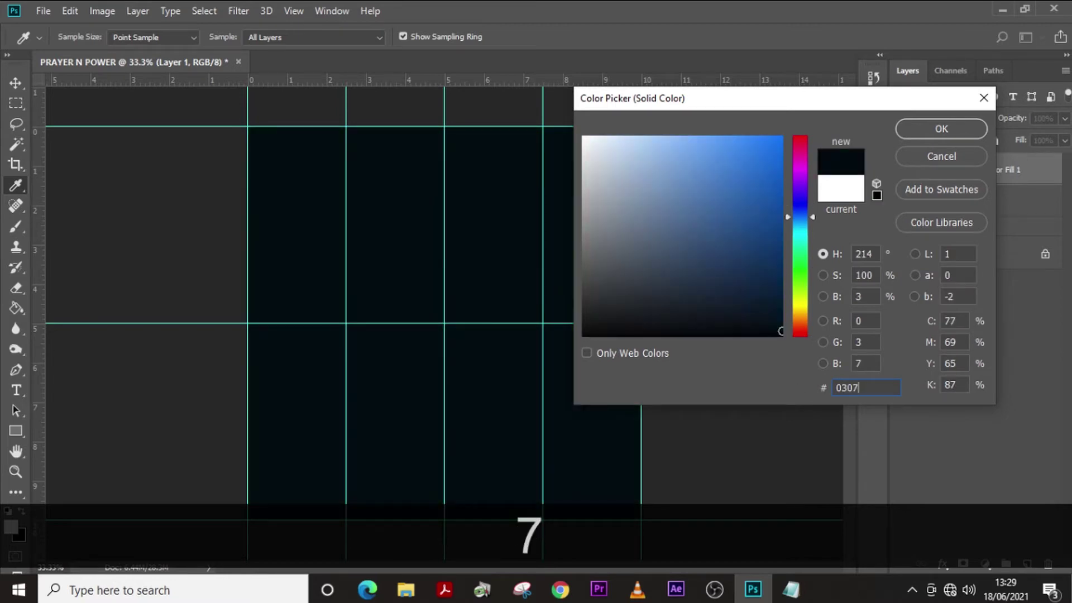
text(90)
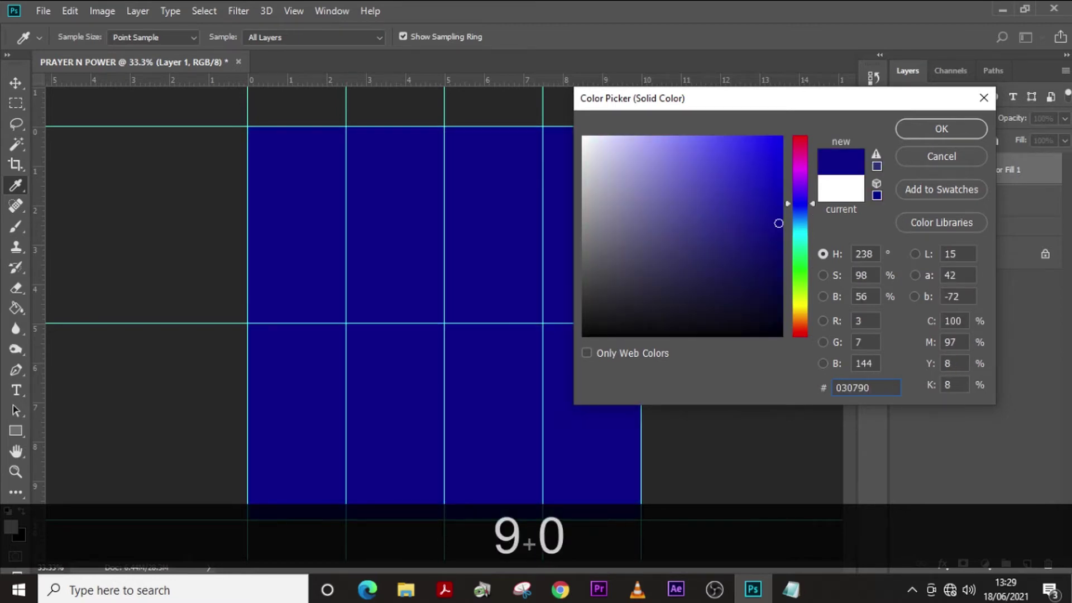
click(922, 130)
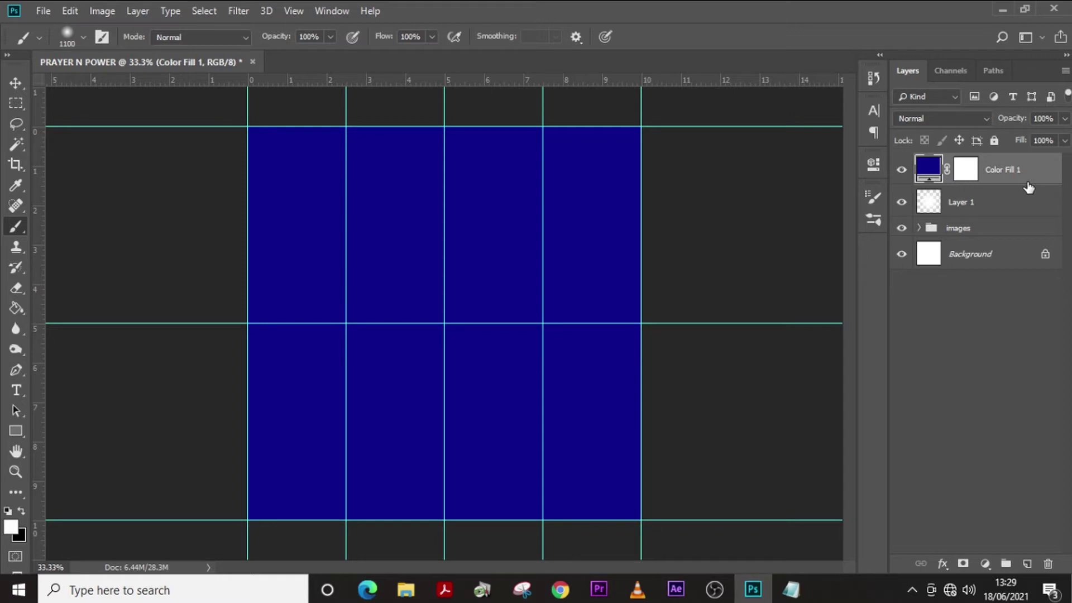
click(950, 121)
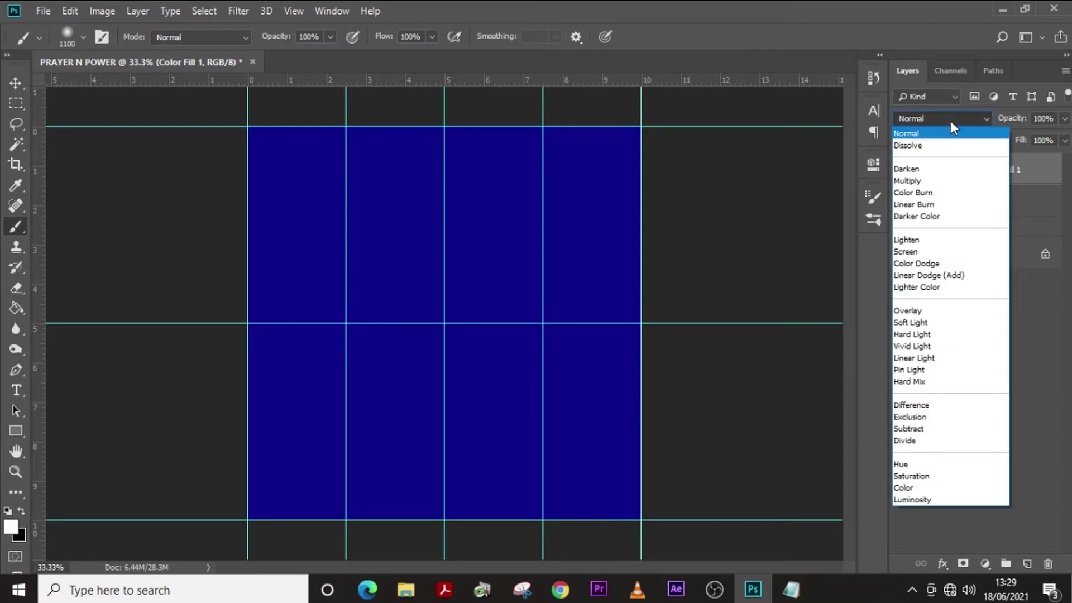
click(924, 180)
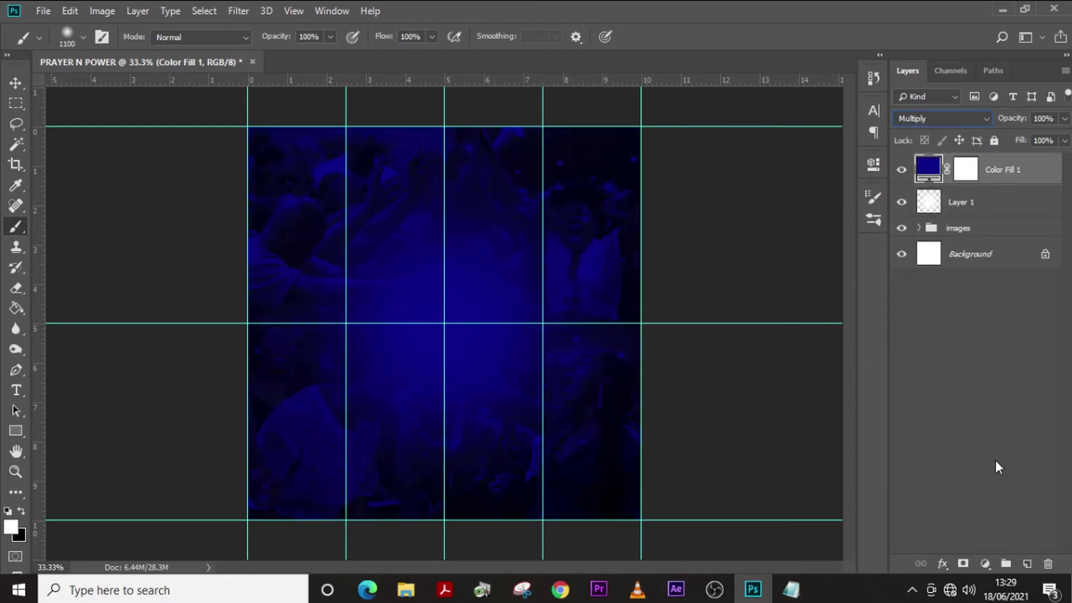
- Add a Curves adjustment layer with the white point dragged to input 203
click(984, 564)
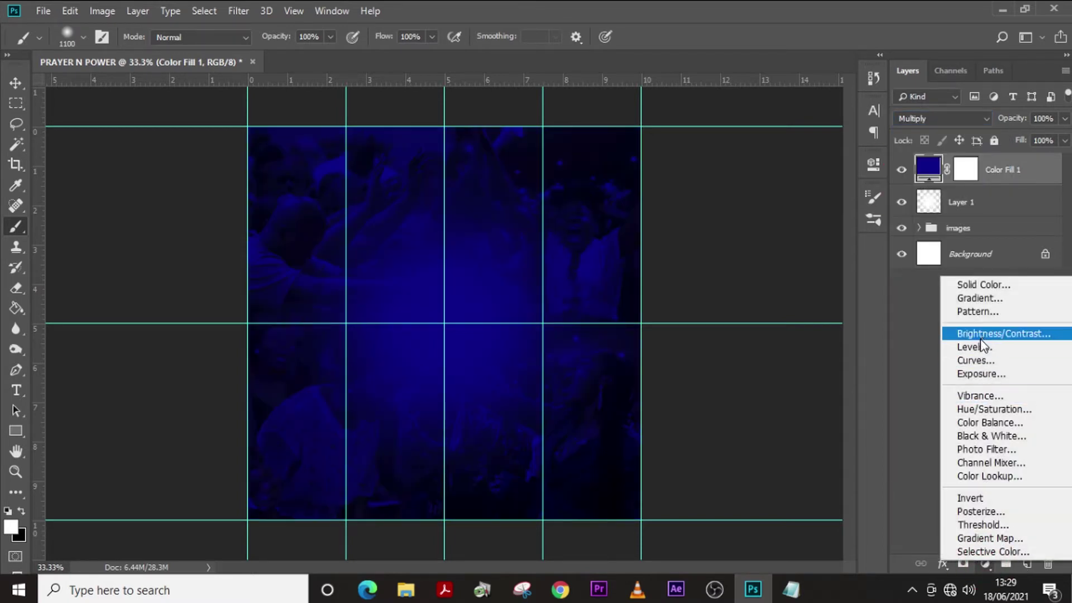
click(977, 360)
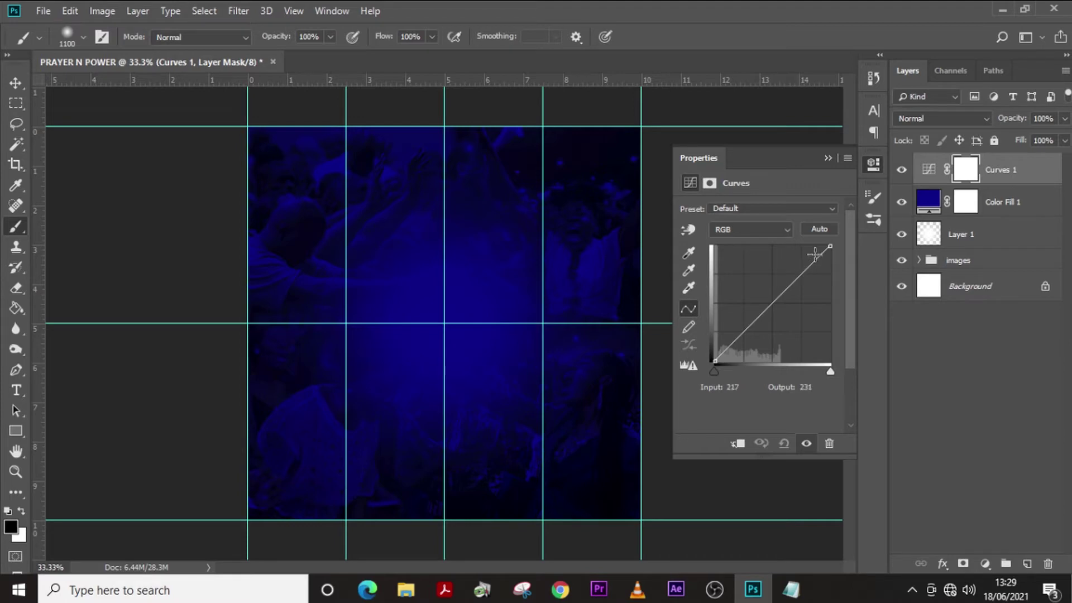
drag(829, 246, 805, 245)
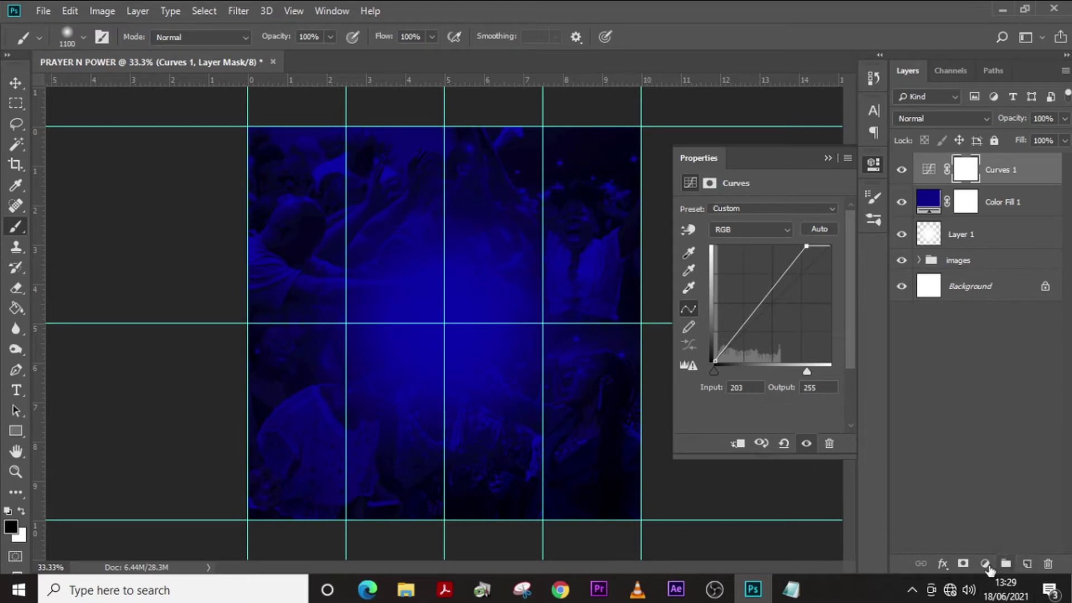
click(988, 565)
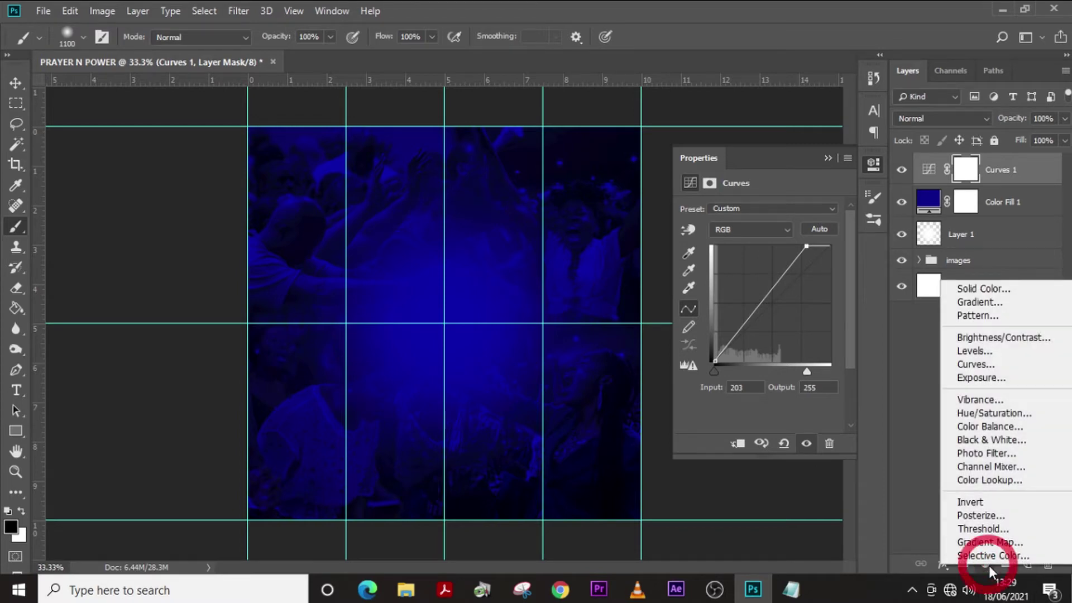
- Add an Exposure adjustment layer at about +1.66 exposure with gamma lowered to 0.75
click(974, 378)
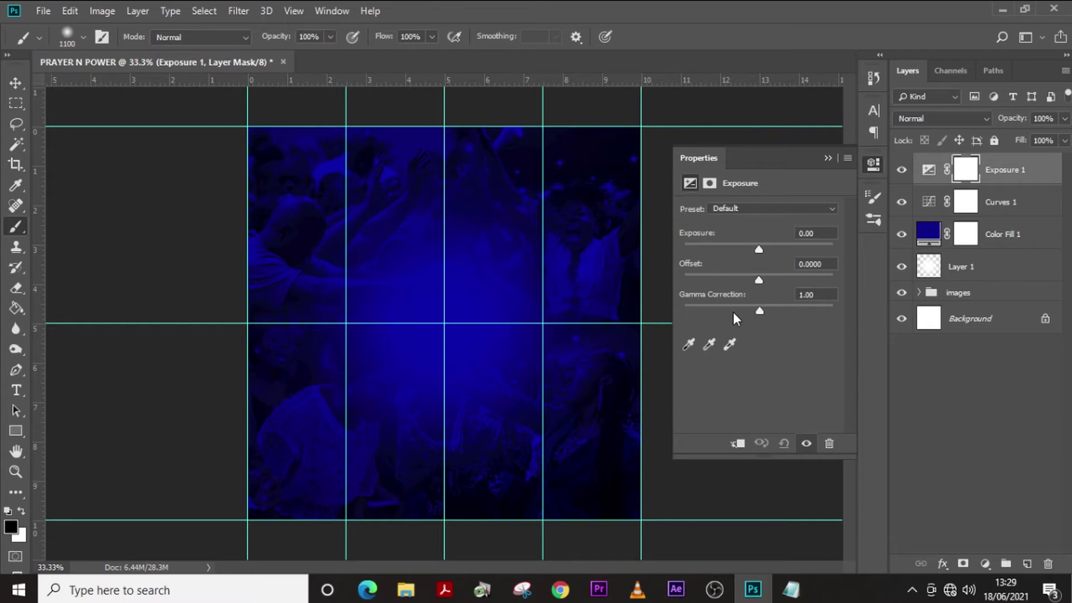
key(v)
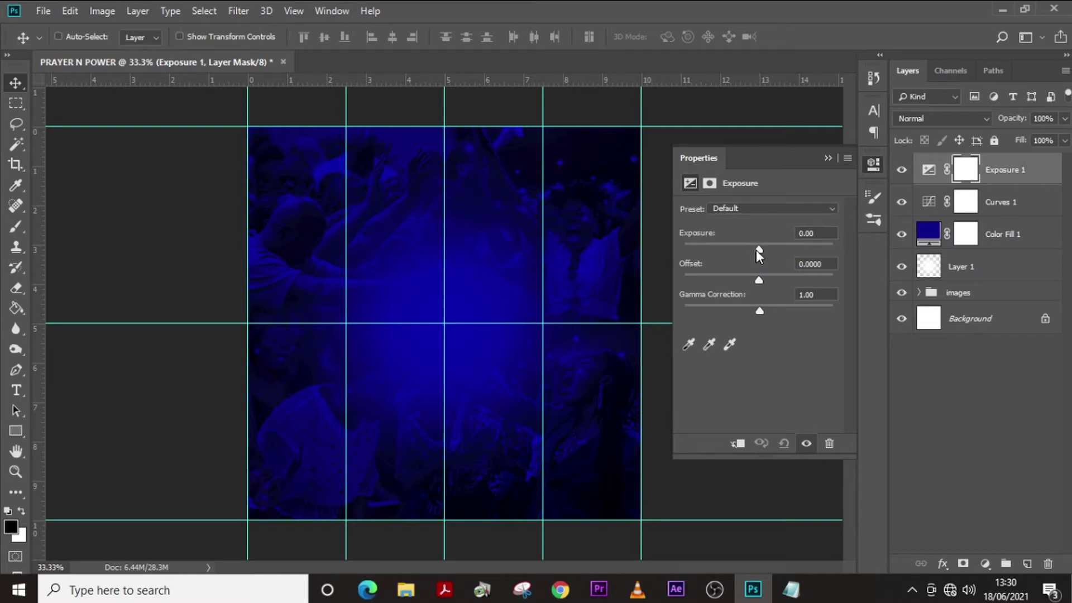
drag(759, 251, 775, 249)
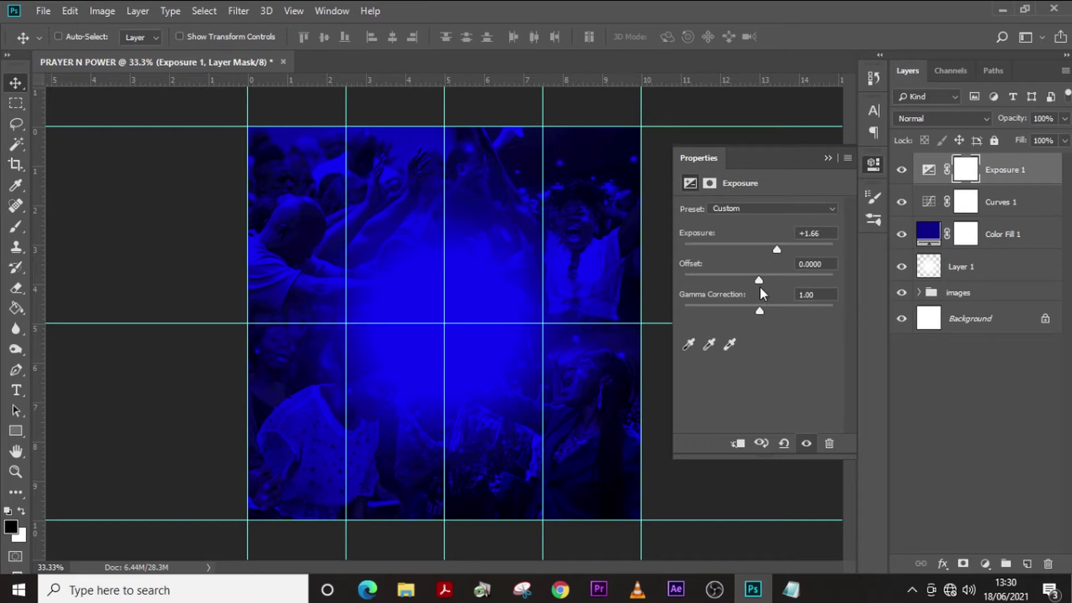
drag(767, 312, 771, 312)
click(960, 266)
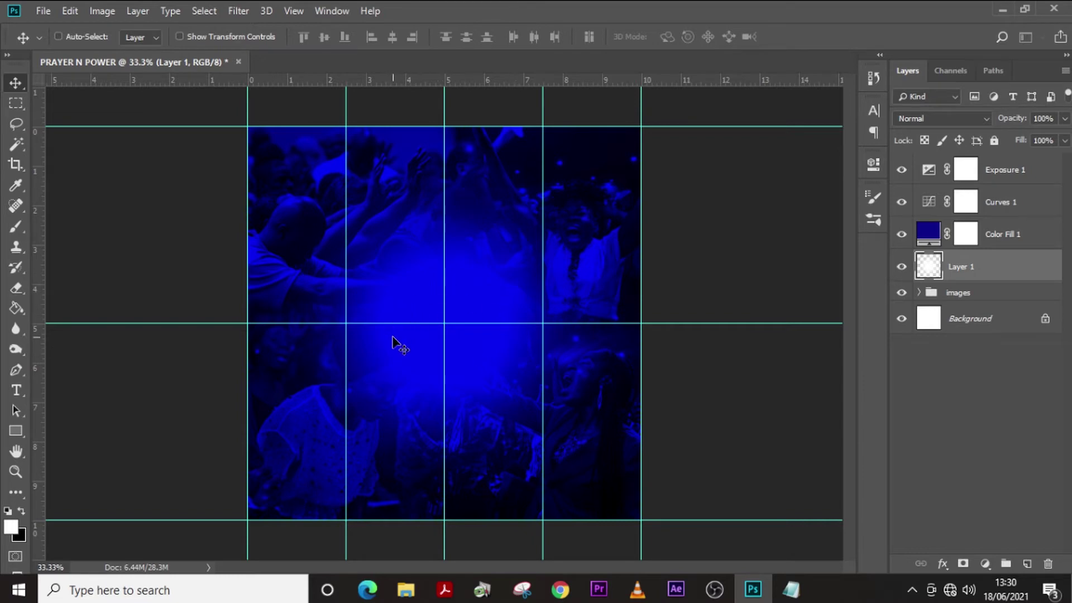
- Delete the old Layer 1 and paint a glow dab at the canvas centre on a new layer
click(981, 267)
key(Delete)
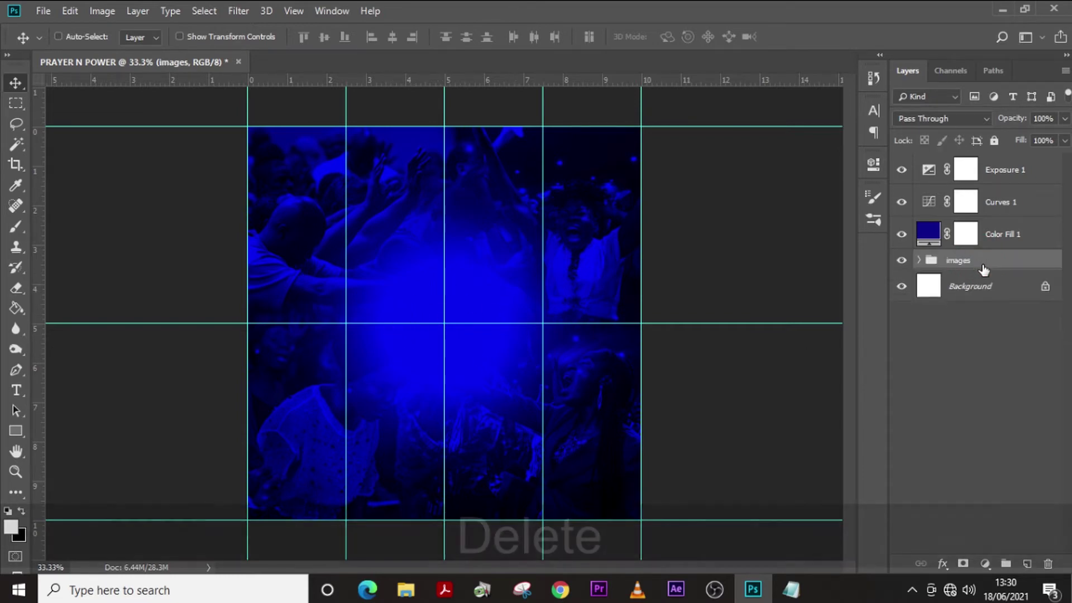
click(1027, 564)
key(b)
click(450, 328)
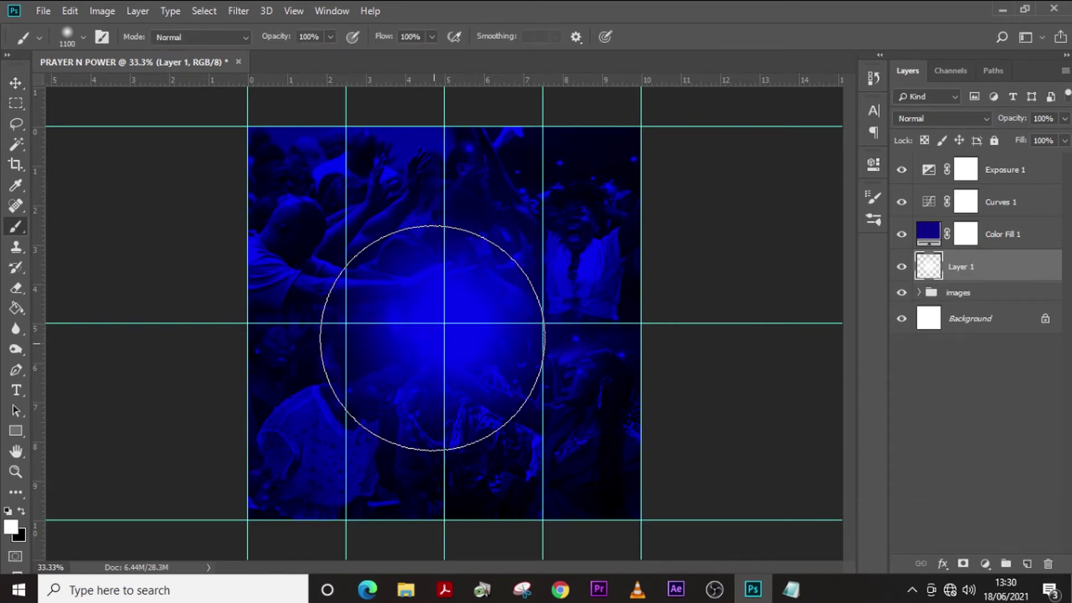
- Lower the brush flow to 58% and add two more soft glow dabs at the centre
click(332, 37)
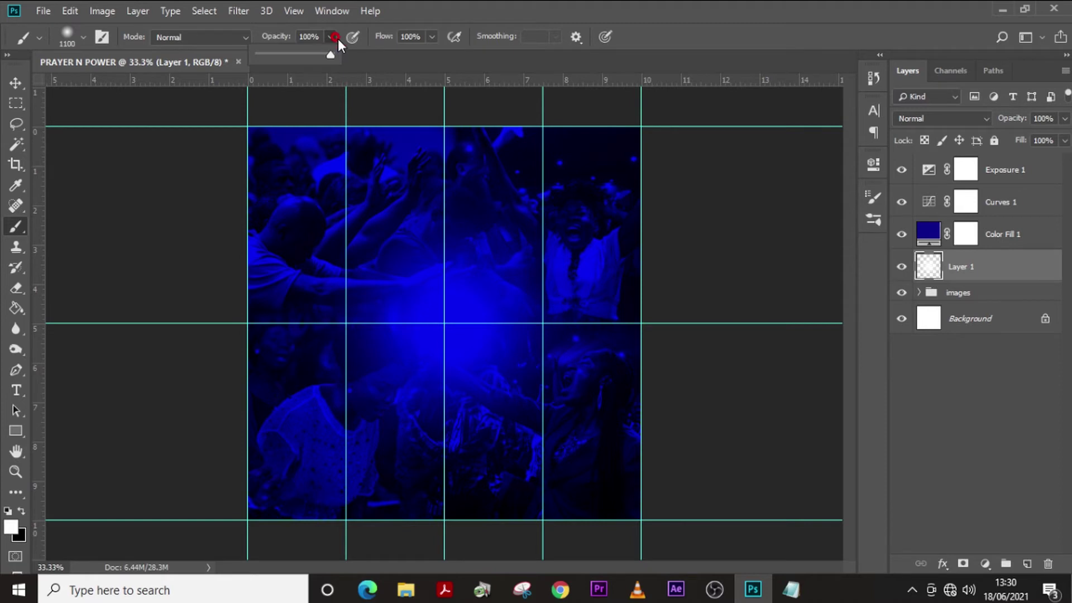
click(432, 37)
click(401, 54)
click(438, 307)
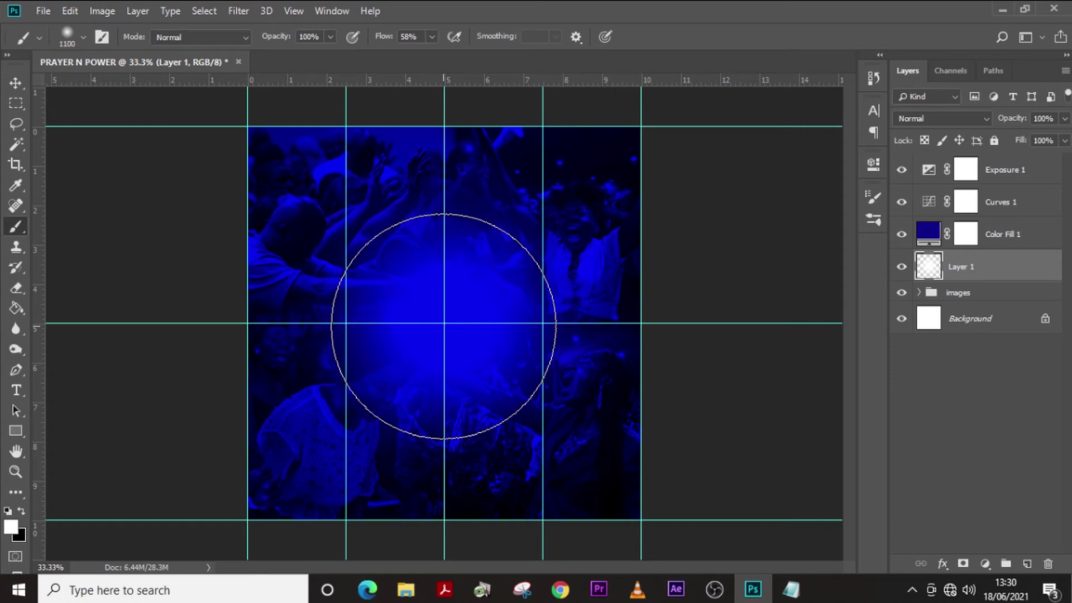
click(442, 325)
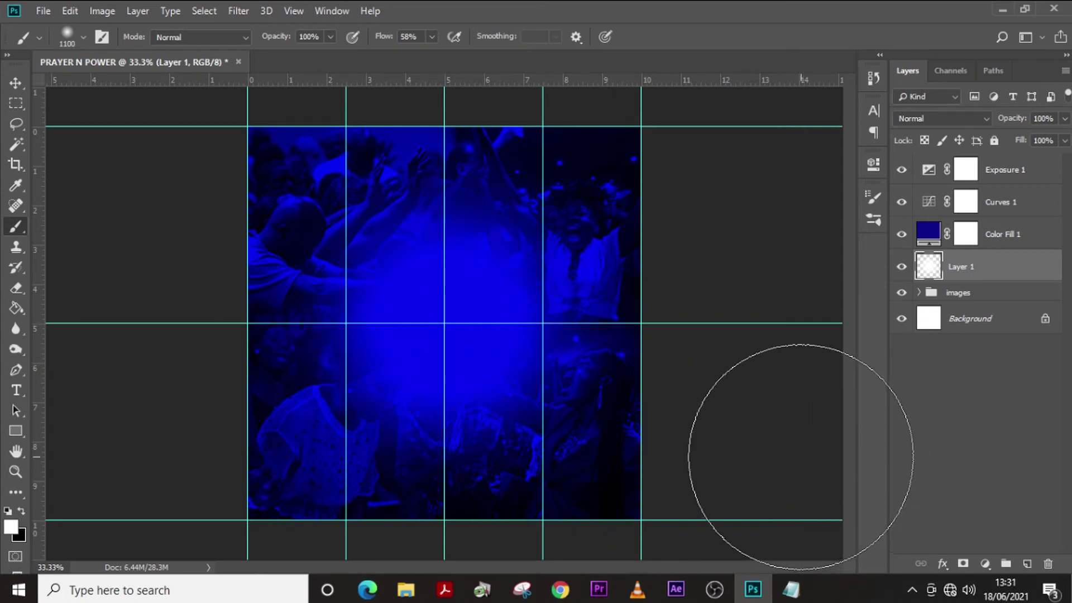
click(988, 271)
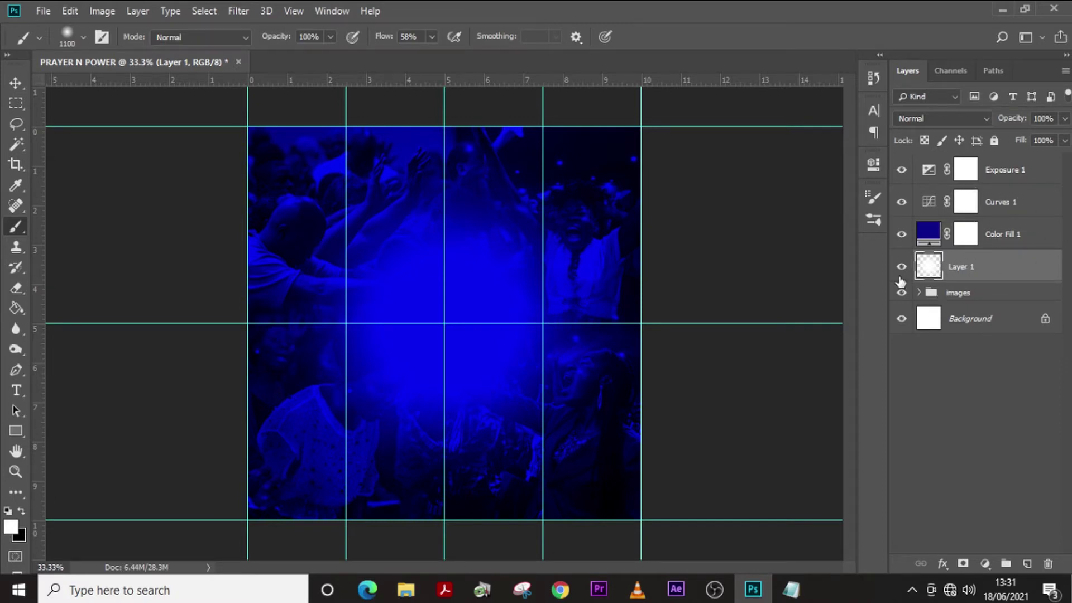
click(987, 271)
- Duplicate the glow layer and try lower opacities: 47% on the copy, 50% on Layer 1
key(ctrl+j)
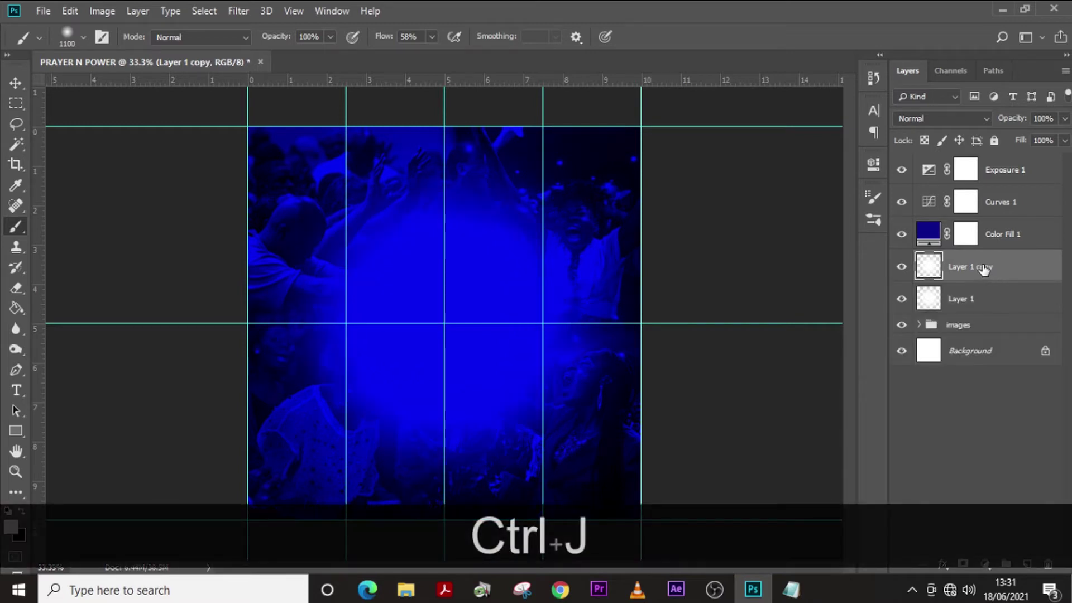
drag(1065, 118, 1025, 135)
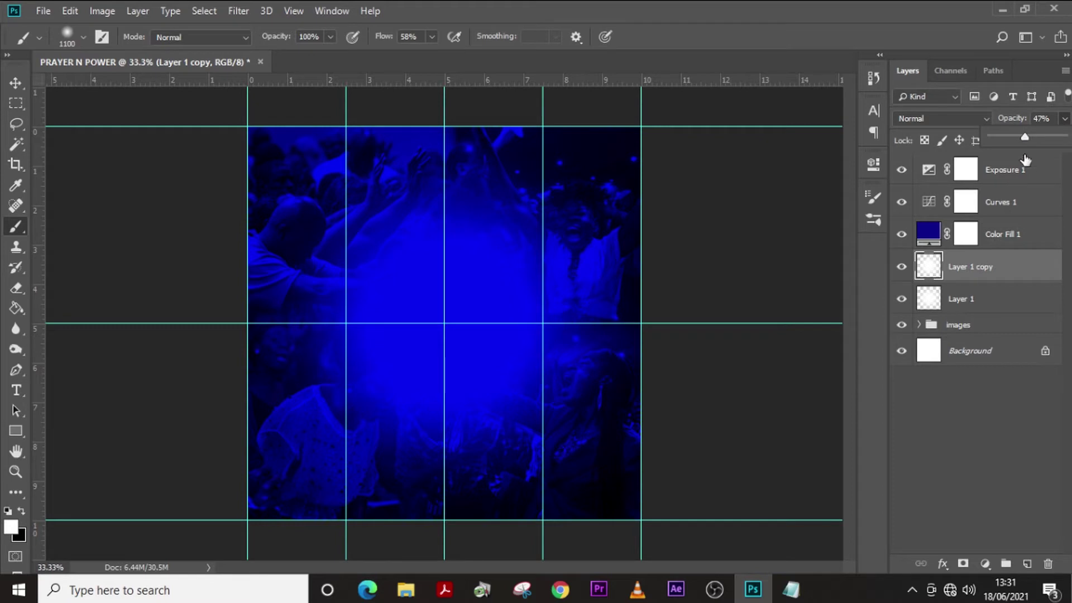
click(959, 301)
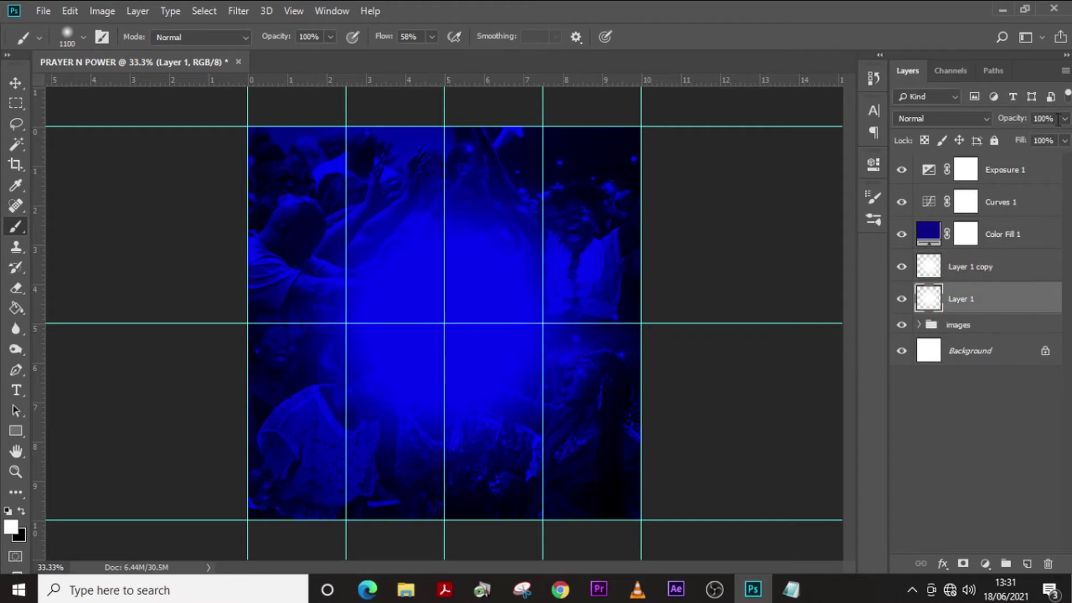
click(1035, 118)
click(1012, 121)
text(50)
key(Return)
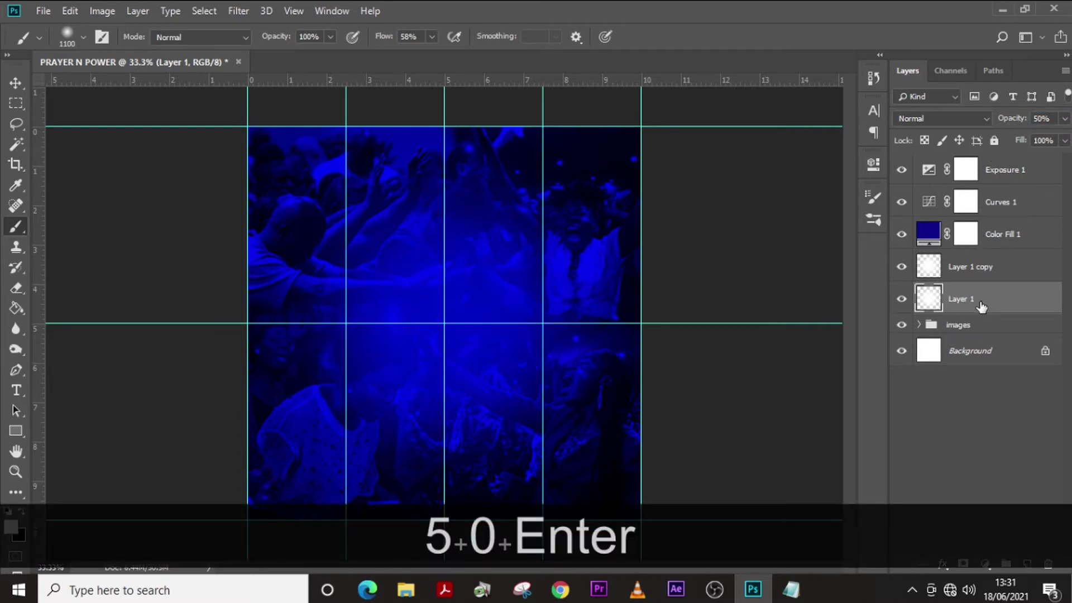
- Set both Layer 1 and Layer 1 copy to 70% opacity
click(978, 302)
click(1003, 117)
text(70)
key(Return)
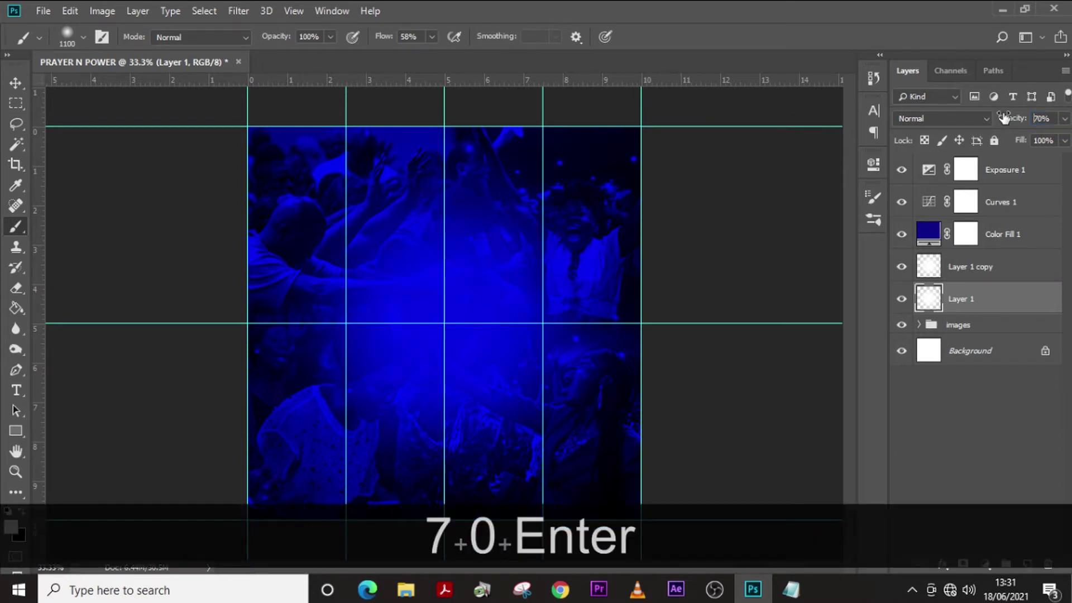
click(971, 267)
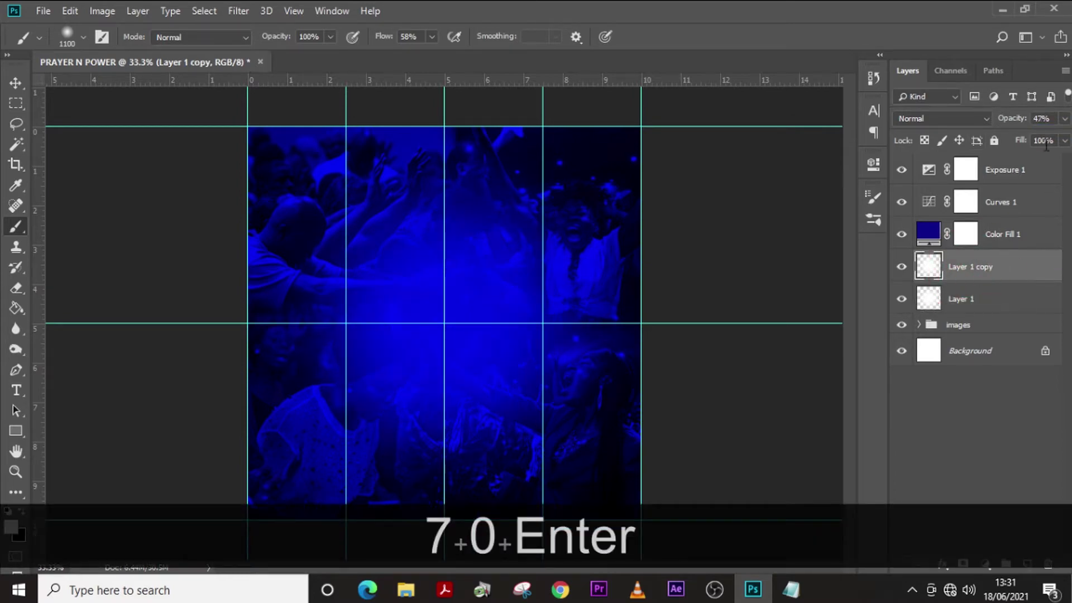
click(1012, 118)
text(70)
key(Return)
- Toggle each glow layer's visibility to compare the effect, then select Exposure 1
click(974, 298)
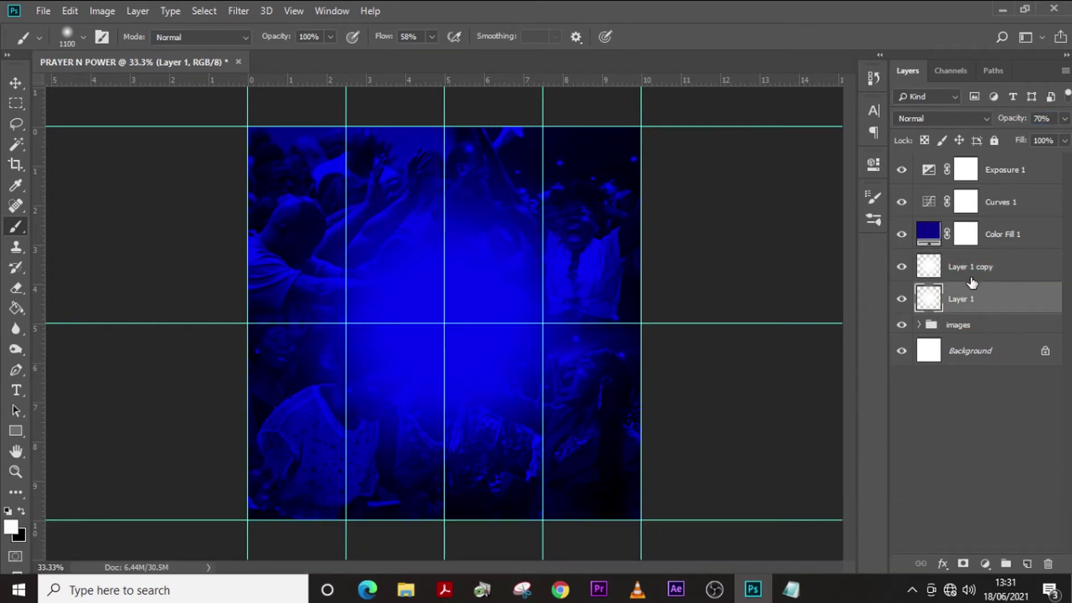
click(902, 267)
click(901, 267)
click(902, 299)
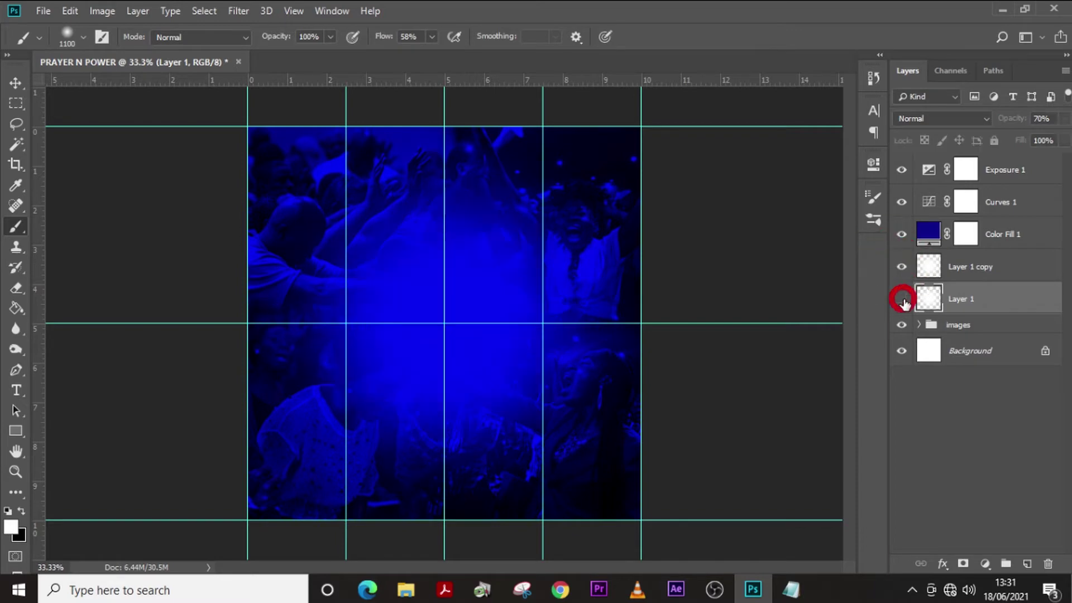
click(903, 302)
click(1002, 268)
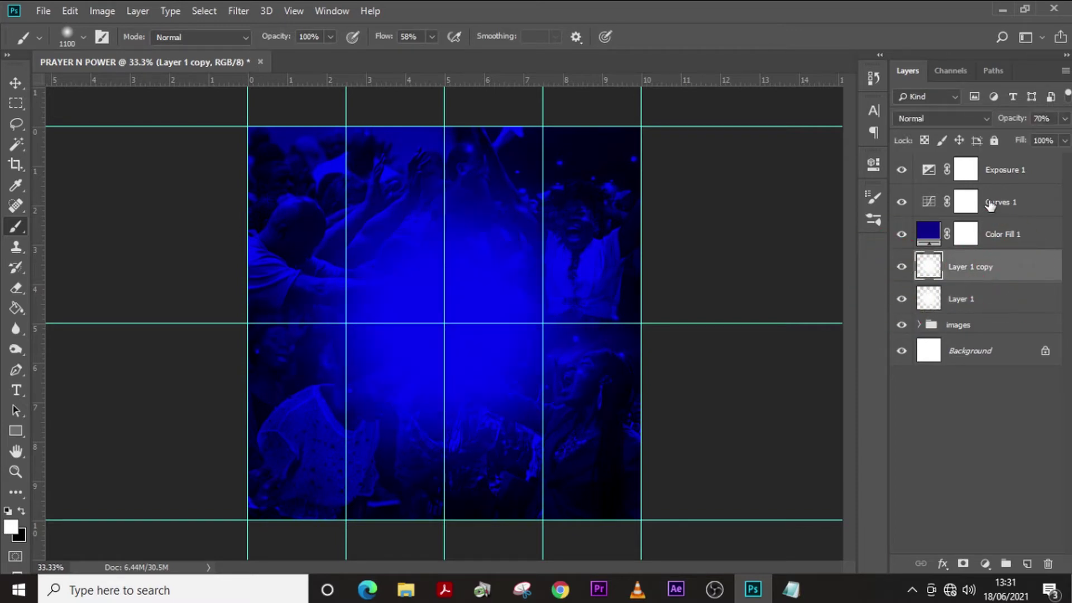
click(1008, 174)
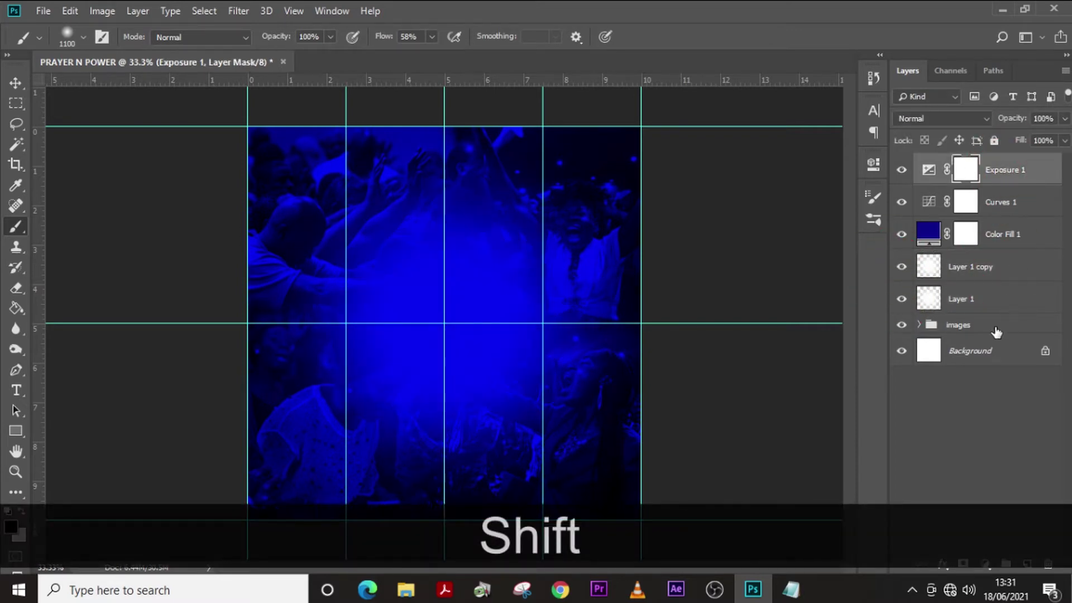
- Group the background layers from Exposure 1 down and name the group BG
shift+click(987, 309)
key(shift+ctrl+g)
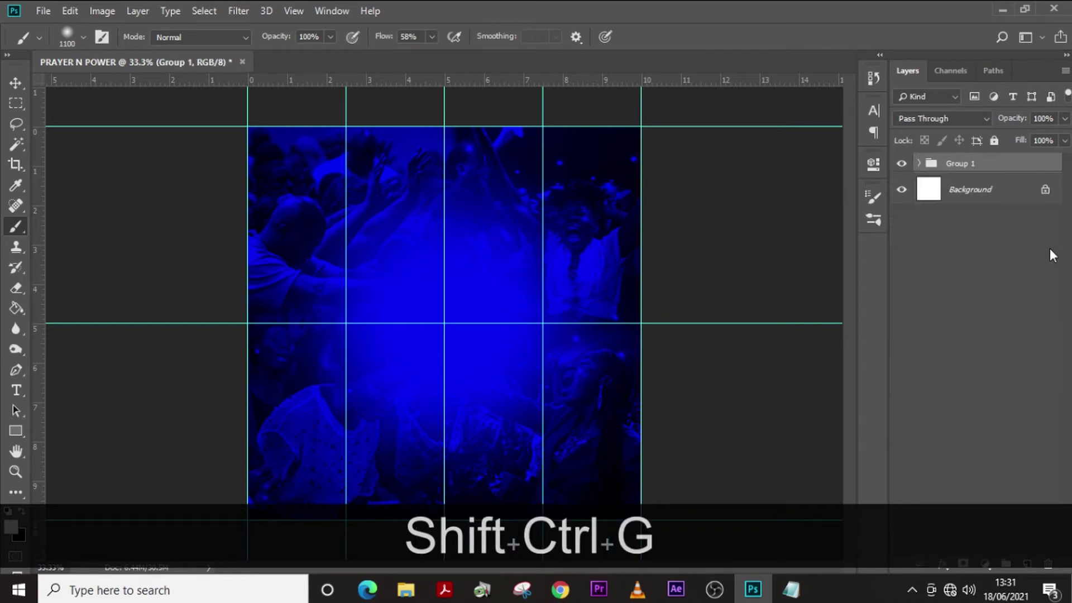
double_click(957, 167)
key(Caps_Lock)
text(BG)
key(Return)
- Fine-tune Exposure 1 inside BG, easing exposure to about +1.31 and adjusting gamma
click(918, 163)
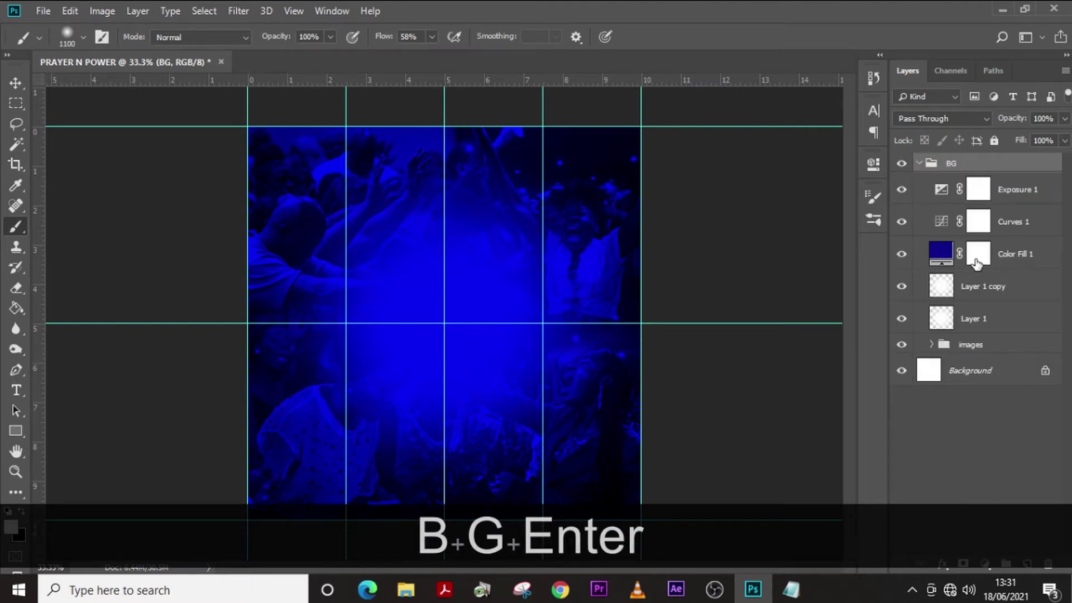
click(929, 192)
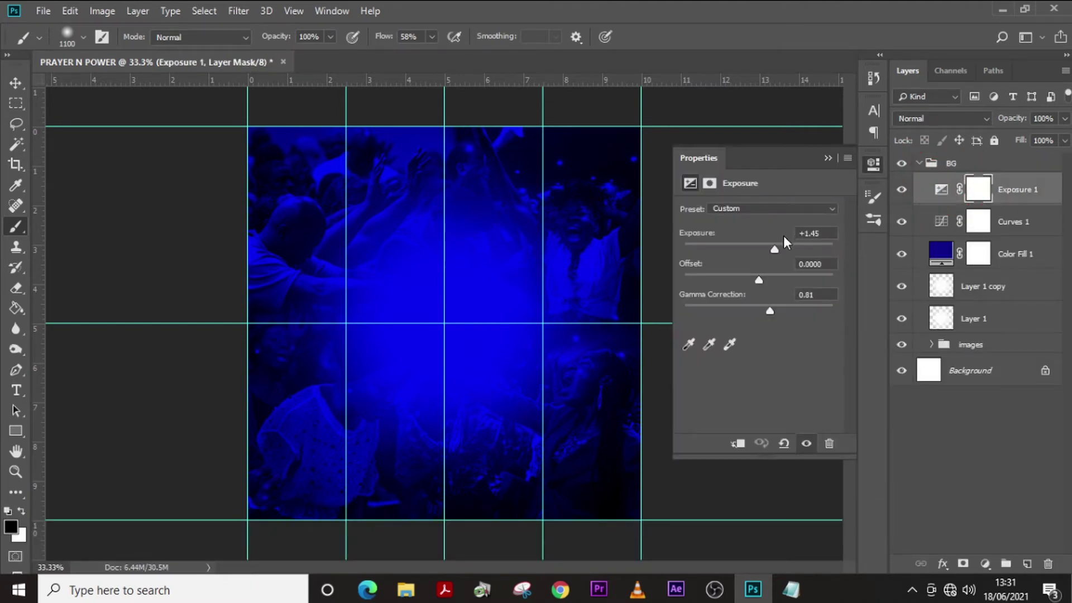
mouse_move(776, 250)
mouse_down()
mouse_move(756, 246)
mouse_move(772, 249)
mouse_up()
drag(769, 308, 766, 307)
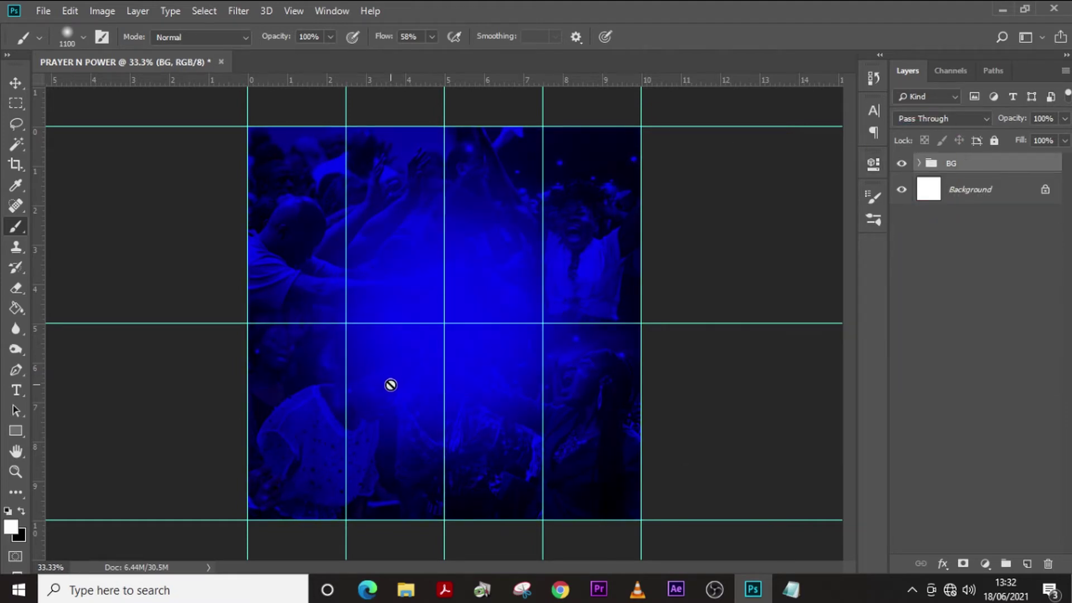
- Copy PRAYER from the Notepad notes and start a new text layer on the canvas
key(t)
click(791, 589)
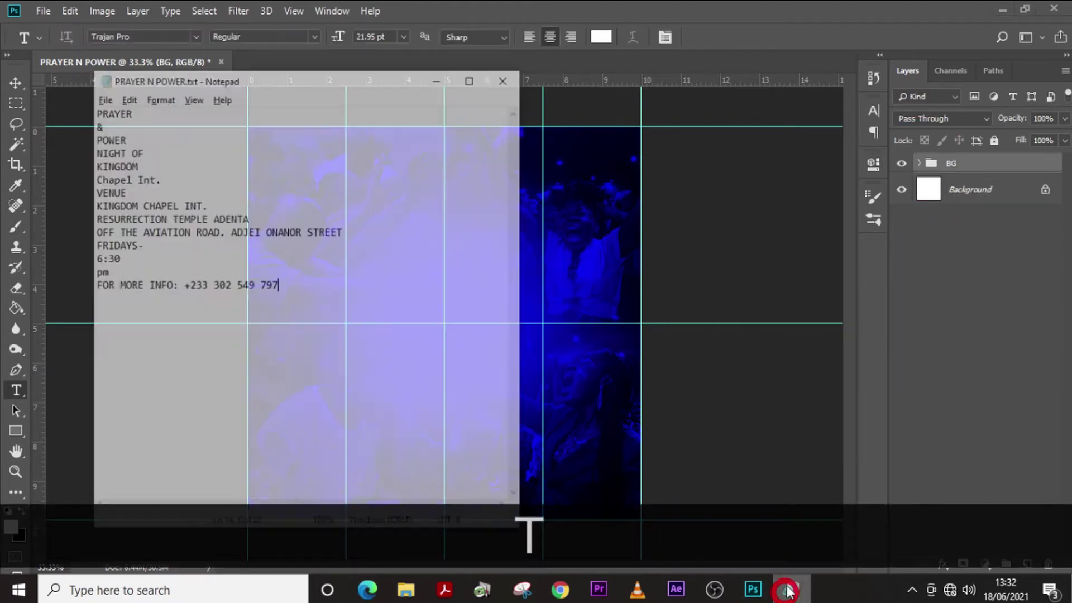
drag(69, 69, 4, 71)
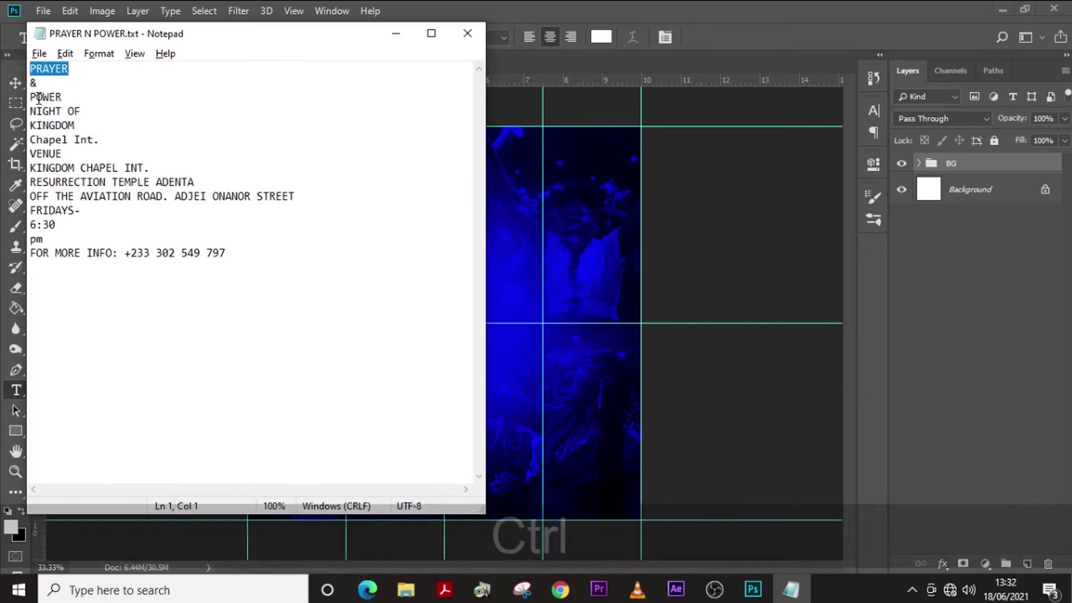
key(ctrl+c)
click(396, 33)
click(374, 219)
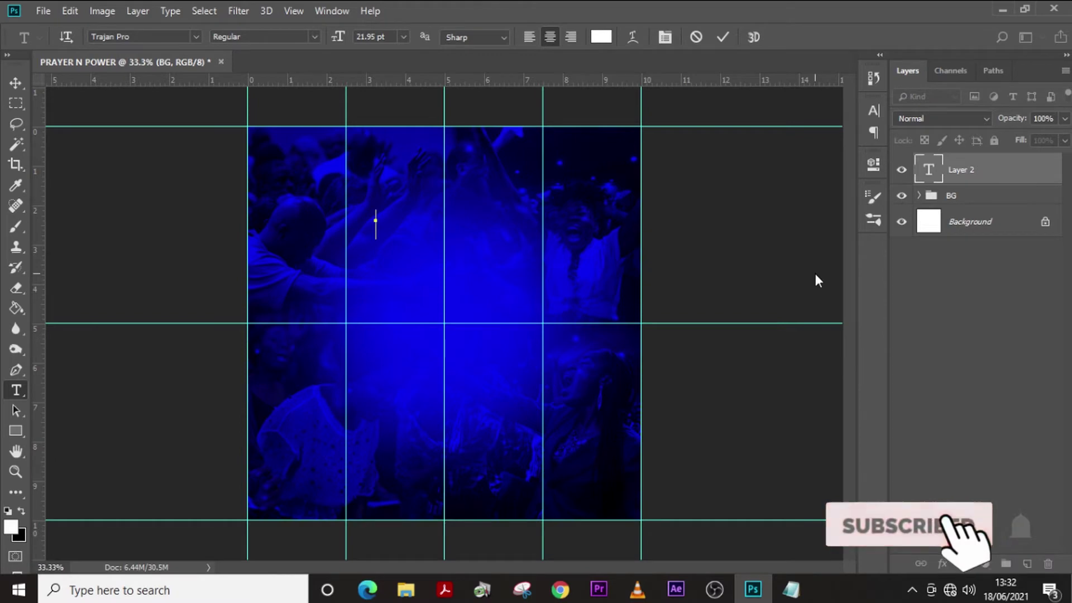
- Paste PRAYER as text and centre it on the middle guide
key(ctrl+v)
click(977, 170)
key(v)
drag(377, 234, 436, 234)
- Set PRAYER in Steelfish at 200 pt with -40 tracking
click(873, 114)
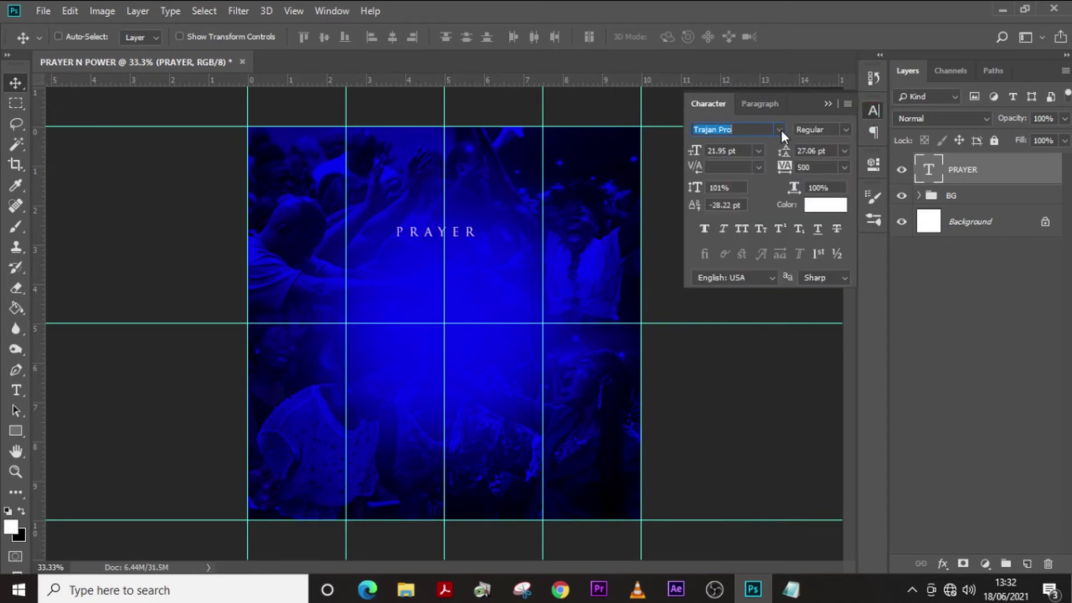
click(779, 130)
drag(1006, 447, 1006, 472)
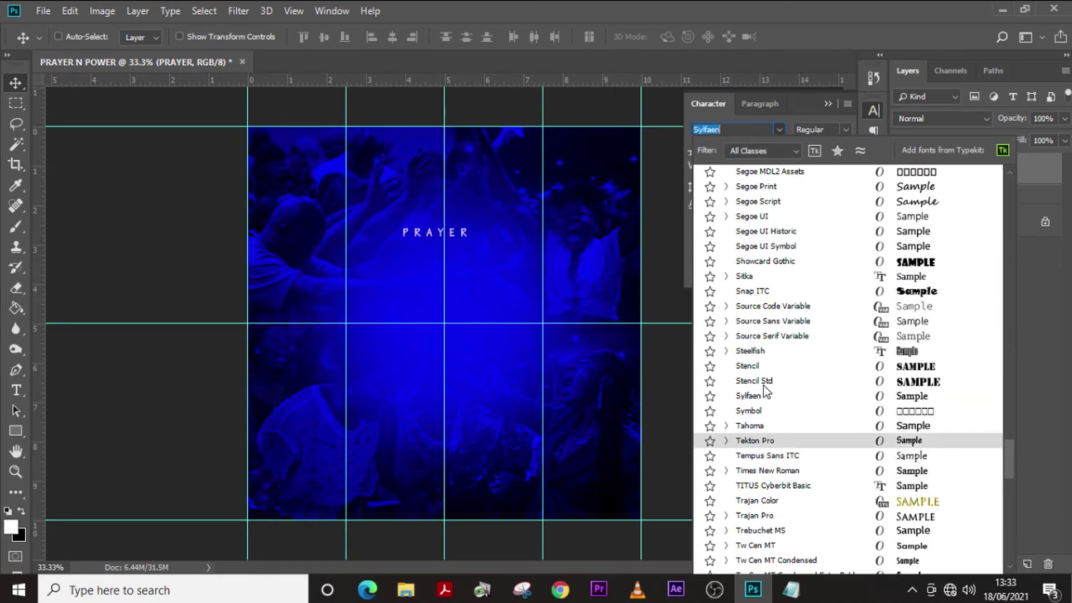
click(751, 352)
key(Tab)
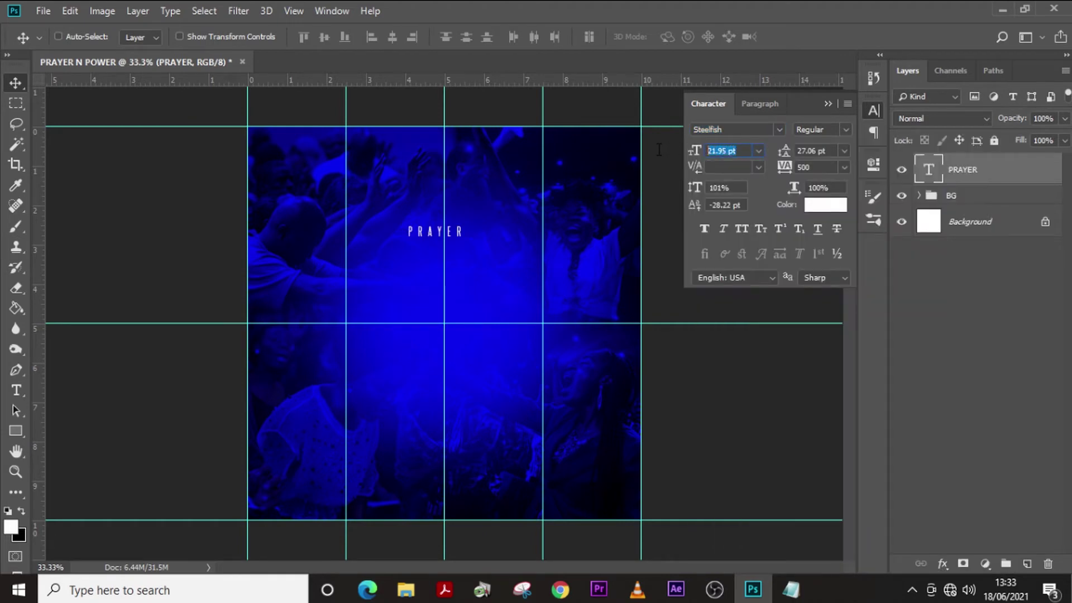
text(200)
key(Return)
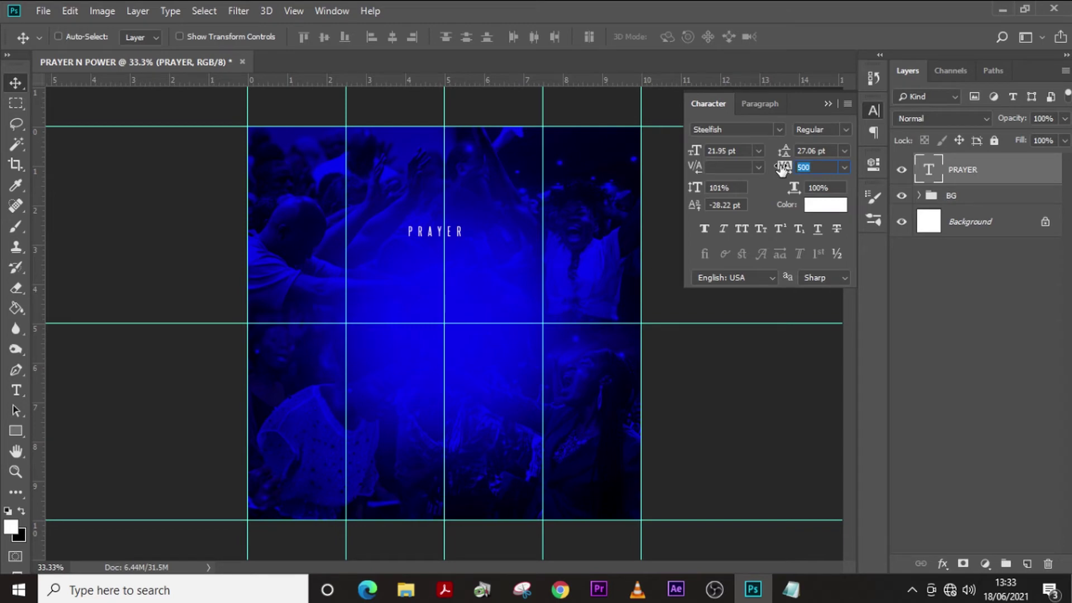
text(-40)
key(Return)
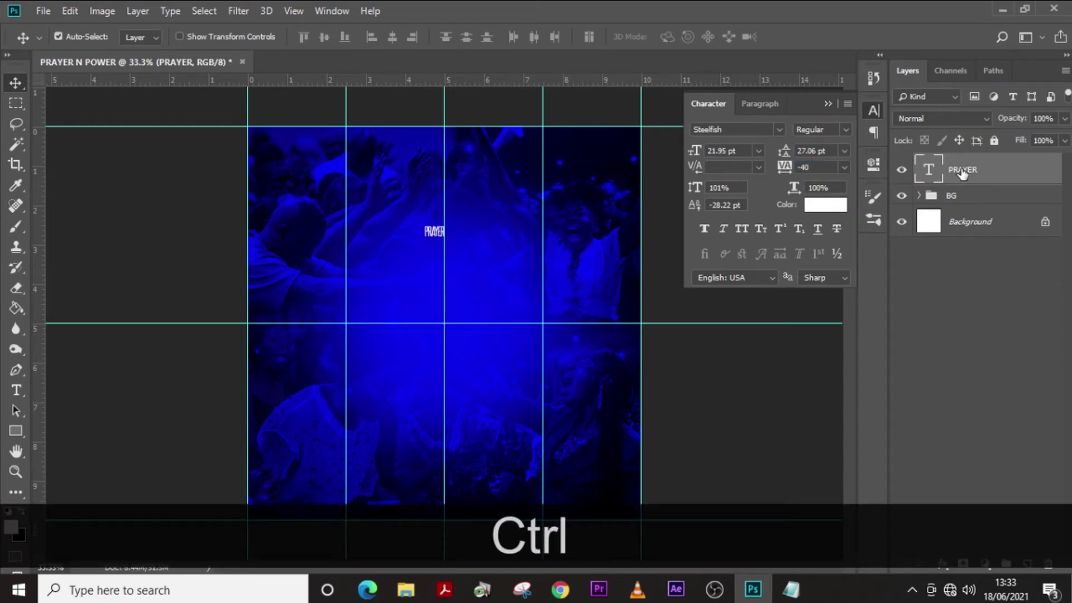
- Scale PRAYER up to headline size, nudge it down, and keep the Regular style
key(ctrl+t)
drag(446, 239, 543, 299)
key(Left)
key(Left)
key(Return)
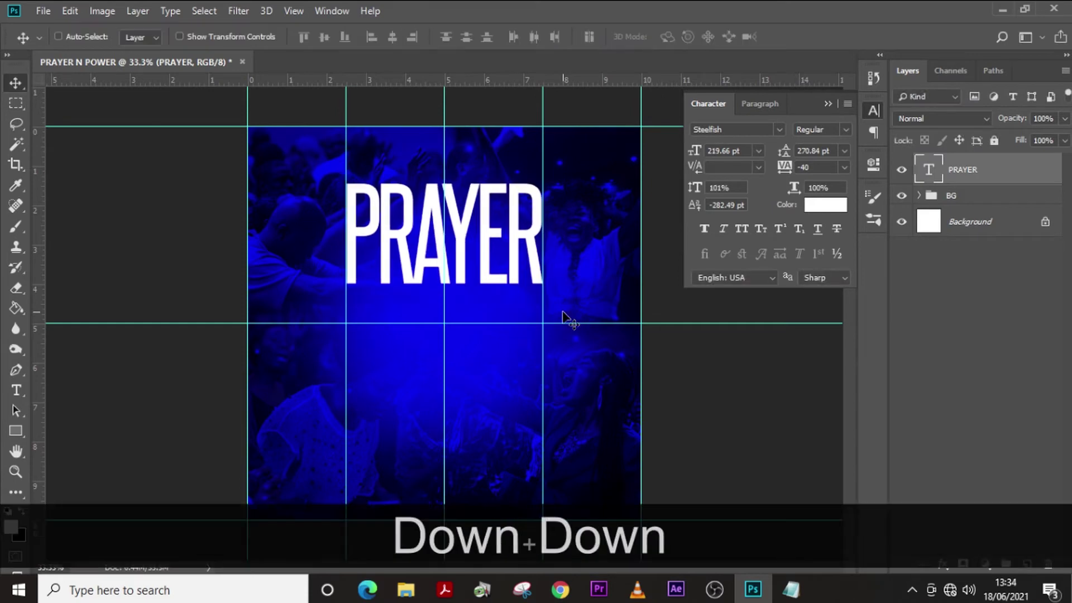
key(shift+Down)
key(shift+Down)
key(shift+Down)
key(shift+Down)
key(shift+Down)
key(shift+Down)
key(shift+Down)
key(shift+Down)
key(shift+Down)
key(shift+Down)
key(shift+Down)
key(shift+Down)
key(shift+Down)
key(shift+Down)
key(shift+Down)
key(shift+Down)
key(shift+Down)
key(shift+Down)
key(shift+Down)
key(shift+Down)
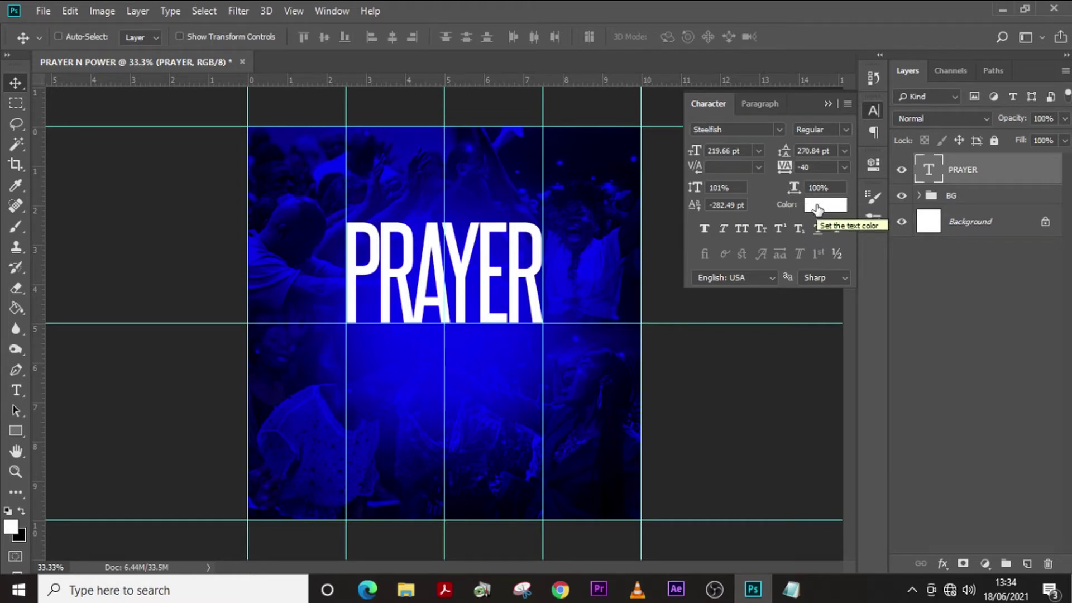
click(838, 127)
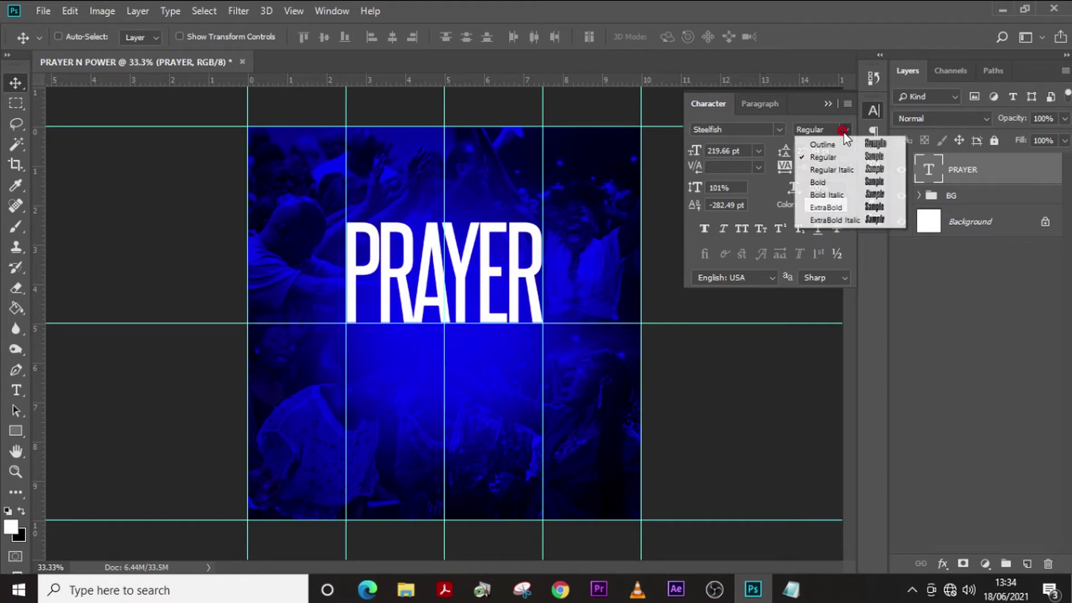
click(829, 159)
- Duplicate PRAYER, move the copy below it, and retype it as POWER
key(ctrl+j)
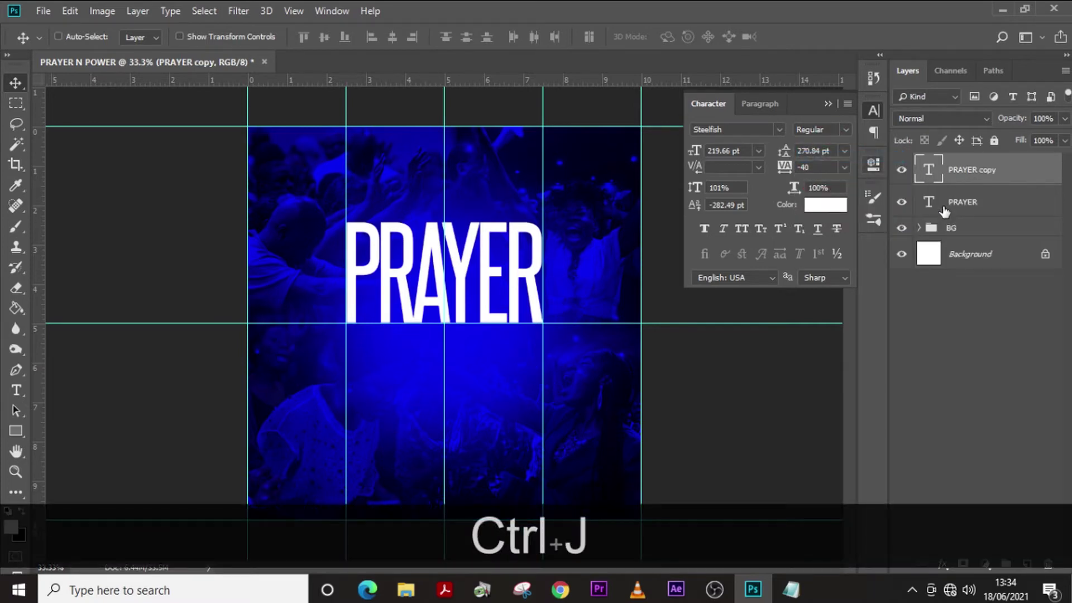
key(v)
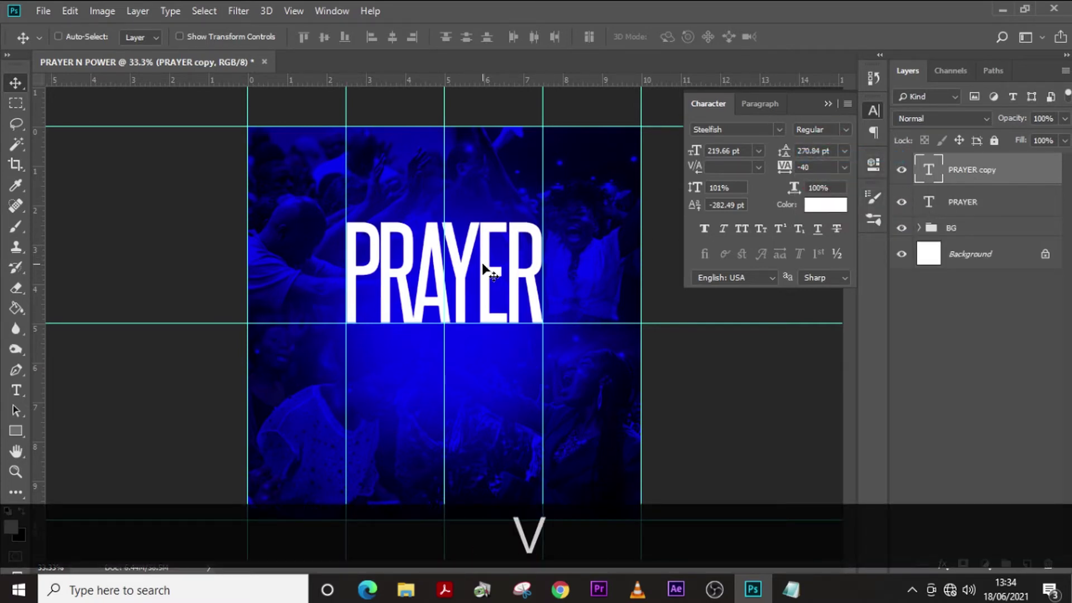
drag(484, 266, 488, 379)
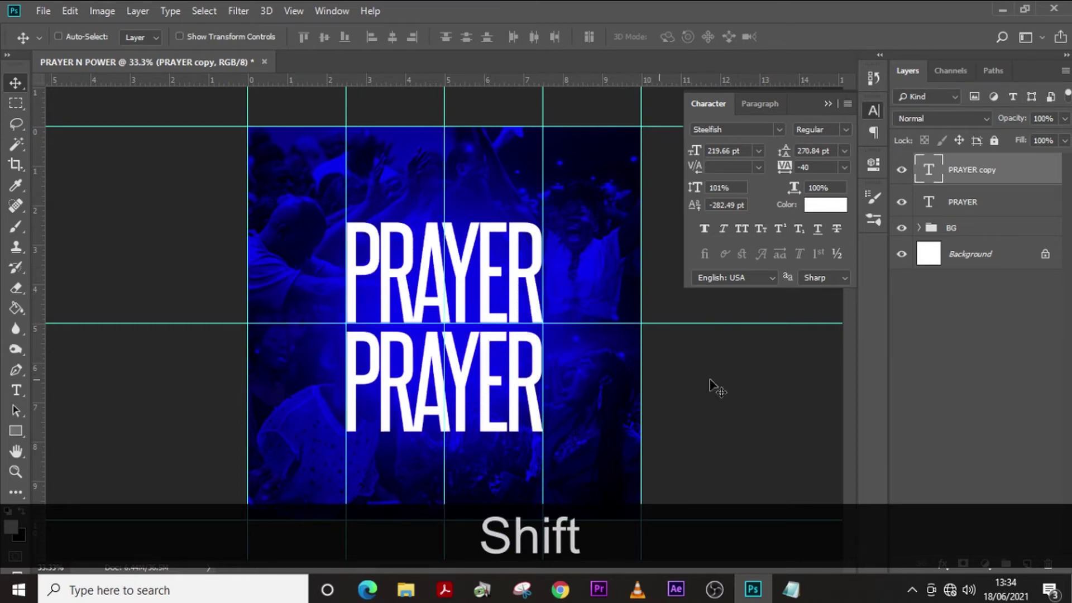
double_click(928, 168)
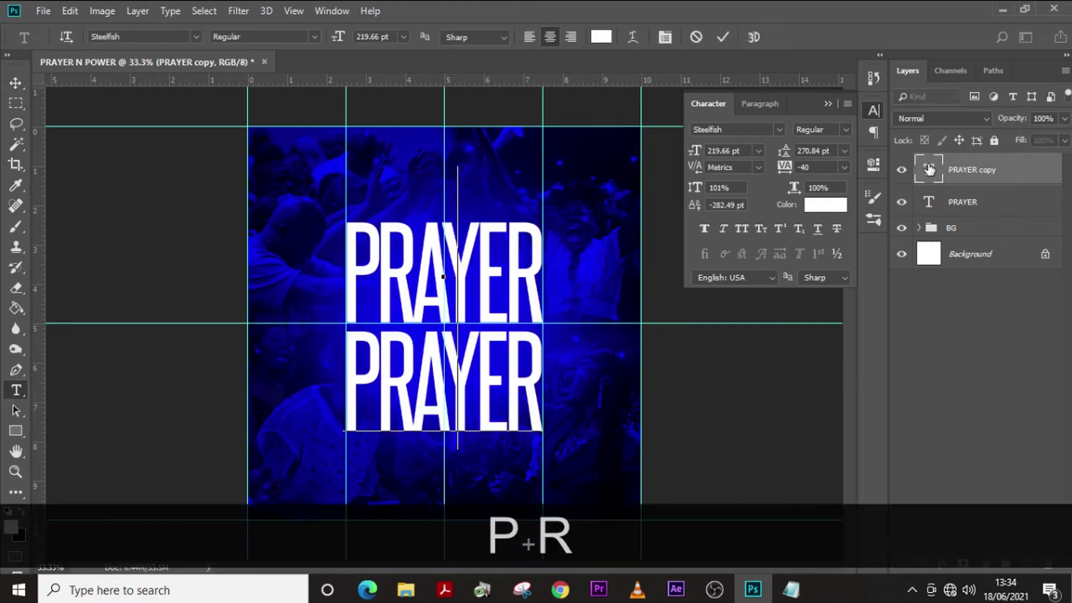
text(POWER)
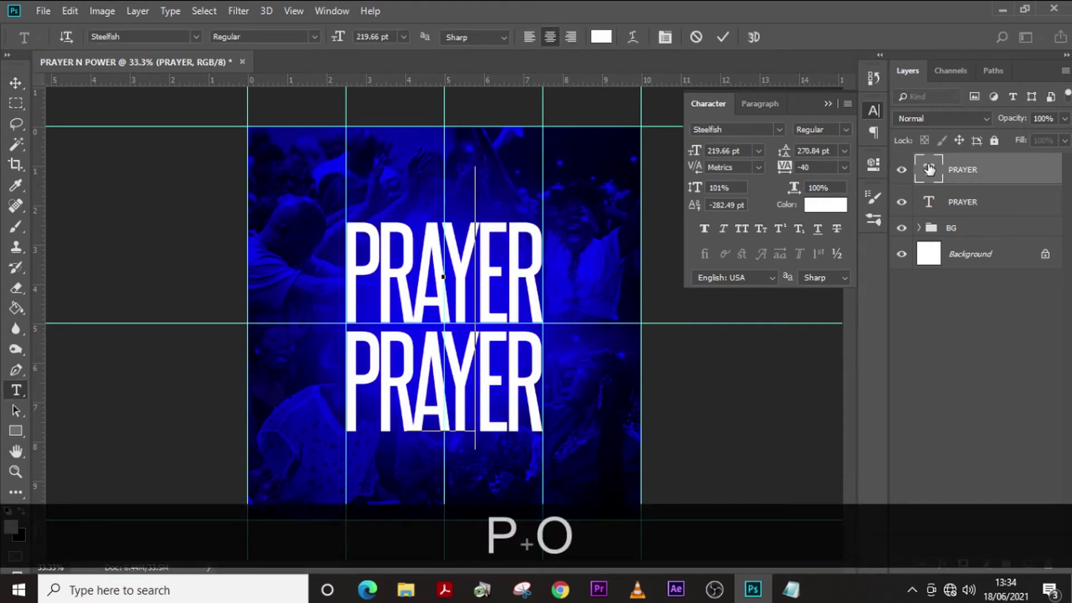
key(ctrl+Return)
- Set POWER in Impact at 130 pt
key(v)
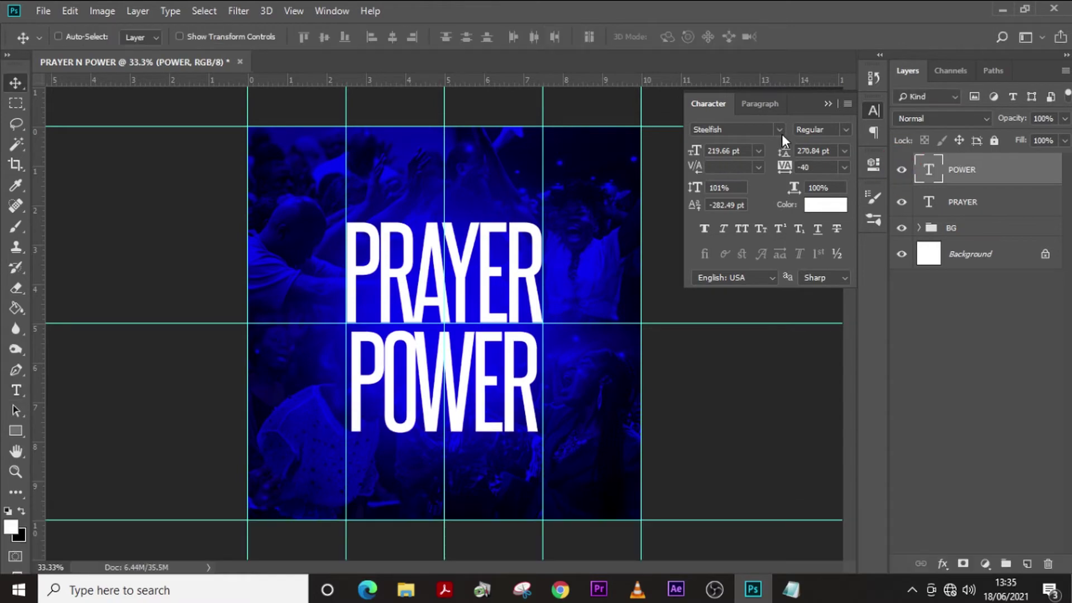
click(780, 129)
key(Down)
key(Down)
key(Down)
drag(1007, 196, 1001, 338)
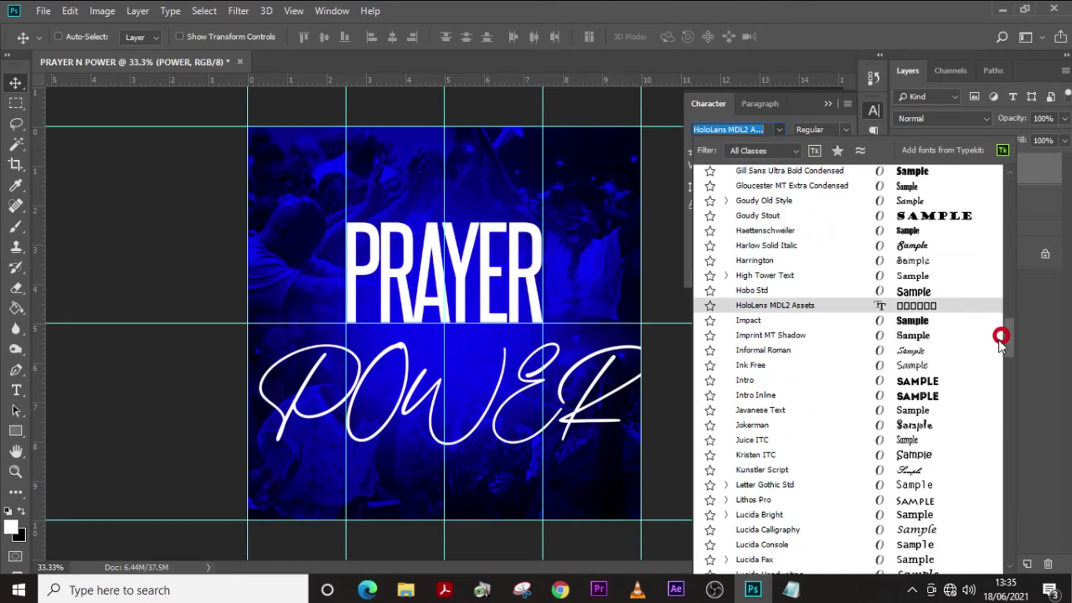
click(746, 322)
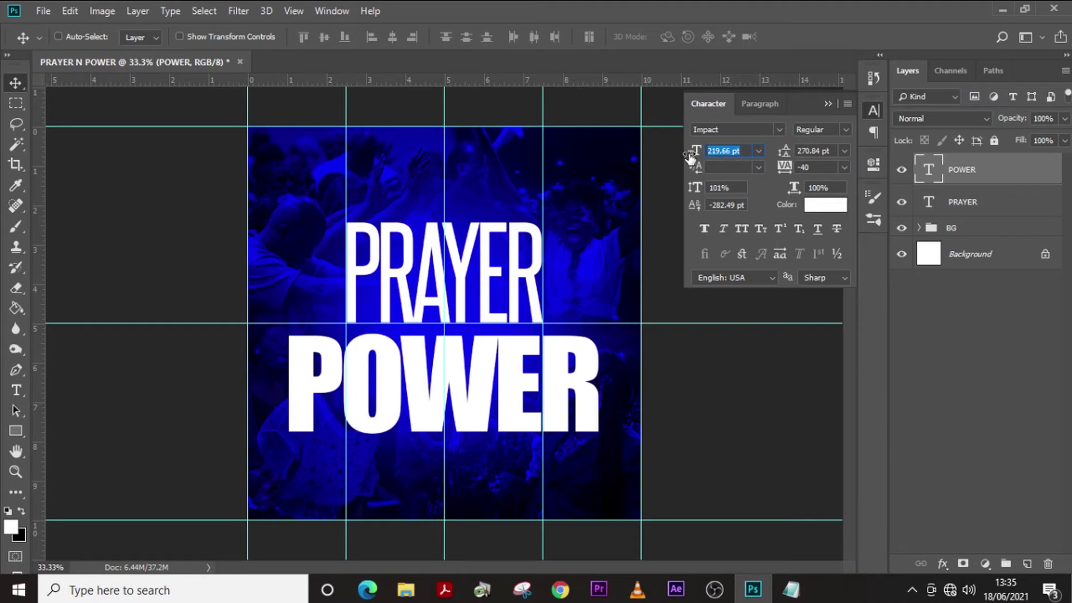
text(130)
key(Return)
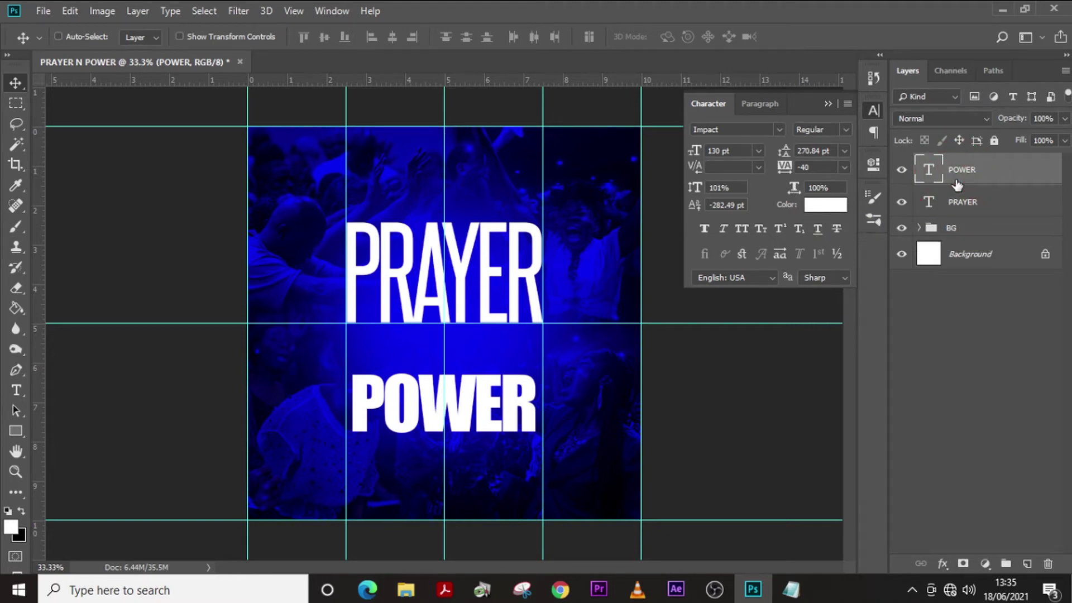
- Nudge POWER up against PRAYER, stretch it to match PRAYER's width, and hide guides
key(shift+Up)
key(shift+Up)
key(shift+Up)
key(shift+Up)
key(shift+Up)
key(shift+Up)
key(shift+Up)
key(shift+Up)
key(shift+Up)
key(shift+Up)
key(shift+Up)
key(shift+Up)
key(shift+Up)
key(shift+Up)
key(shift+Up)
key(shift+Up)
key(shift+Up)
key(shift+Up)
key(shift+Up)
key(shift+Up)
key(ctrl+t)
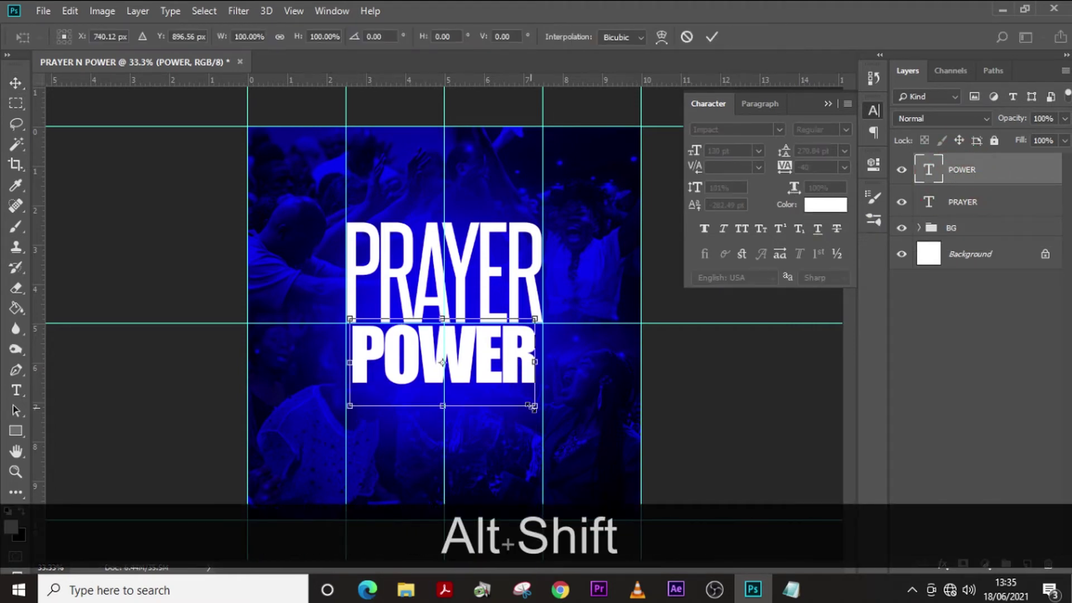
drag(518, 425, 526, 432)
key(Return)
key(ctrl+h)
- Paste NIGHT OF from the Notepad notes as a new text line above PRAYER
key(t)
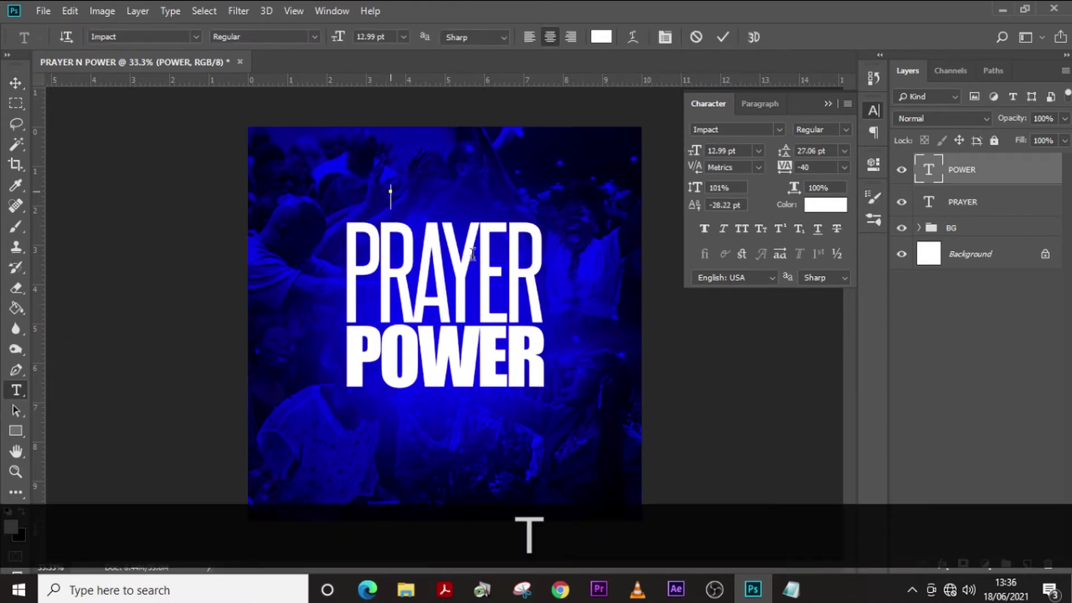
click(390, 190)
click(790, 590)
key(shift+Home)
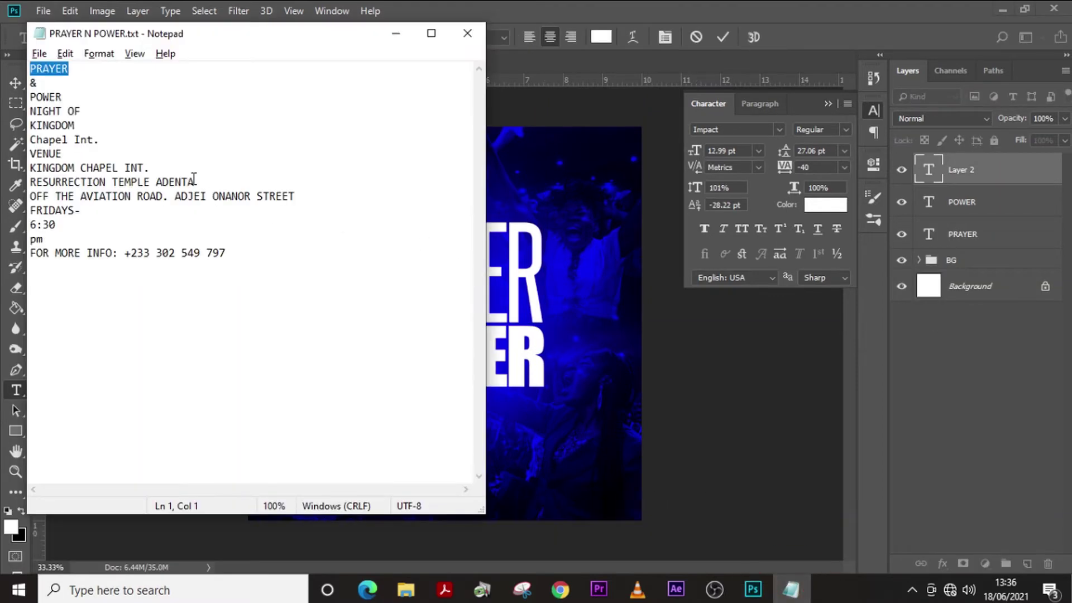
drag(88, 106, 34, 111)
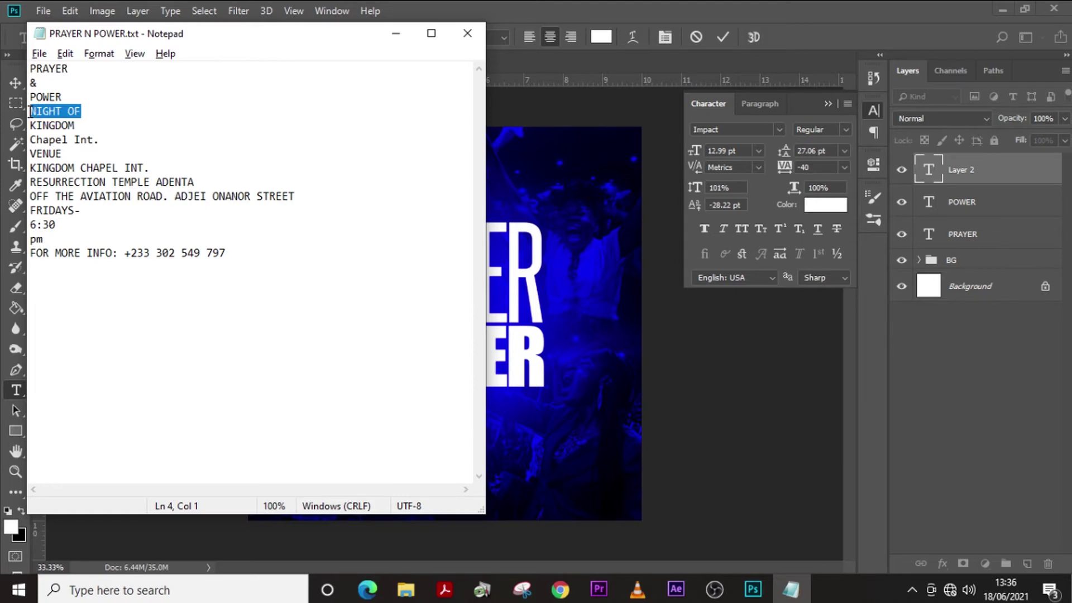
key(ctrl+c)
click(492, 175)
key(ctrl+v)
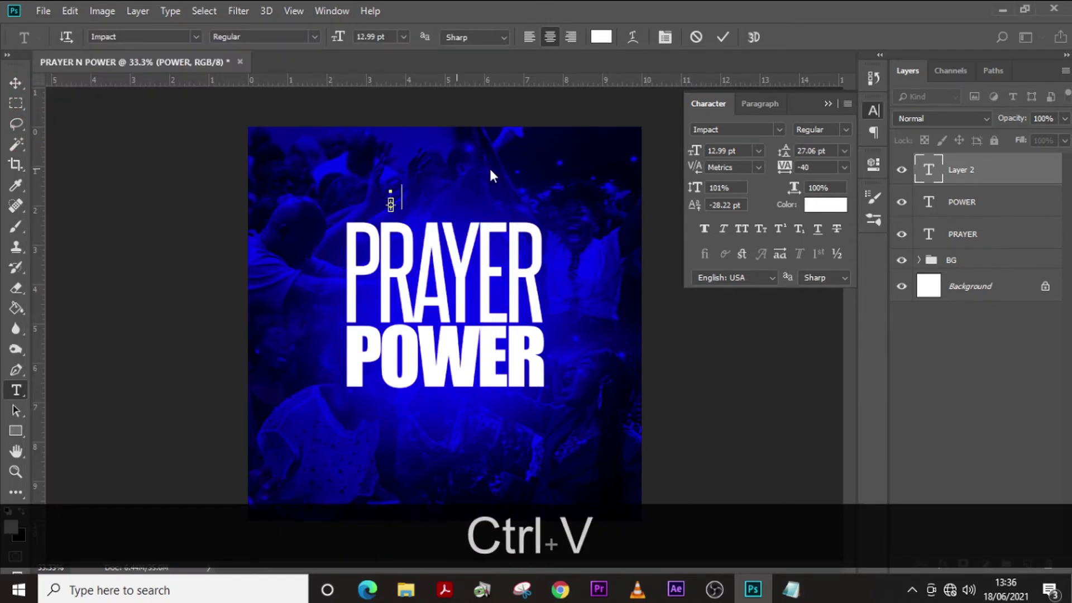
key(Escape)
- Set NIGHT OF in Century Regular
key(ctrl+equal)
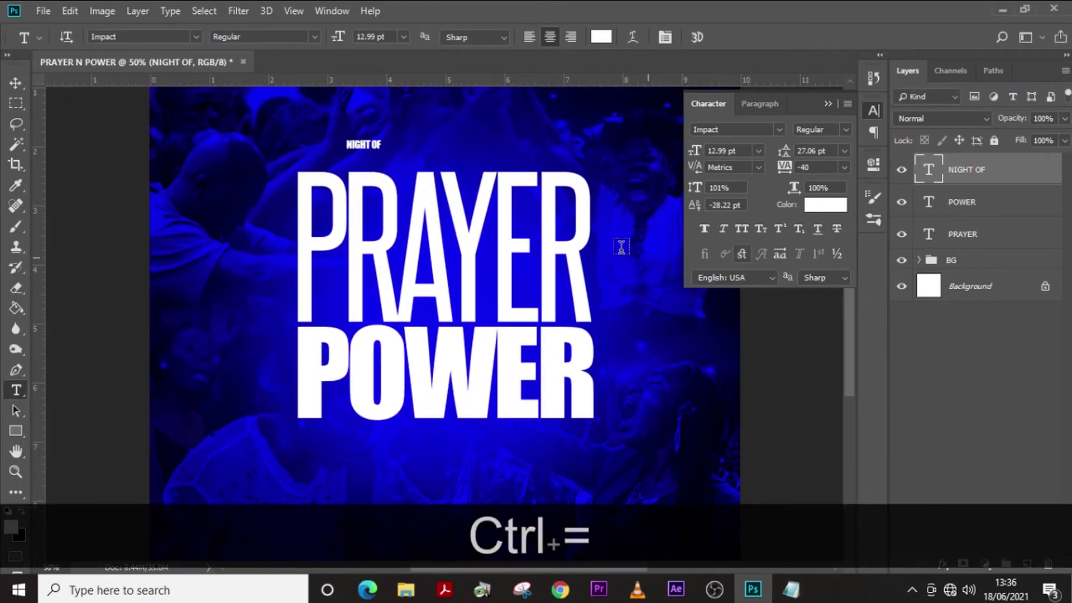
scroll(621, 246, up, 3)
click(779, 129)
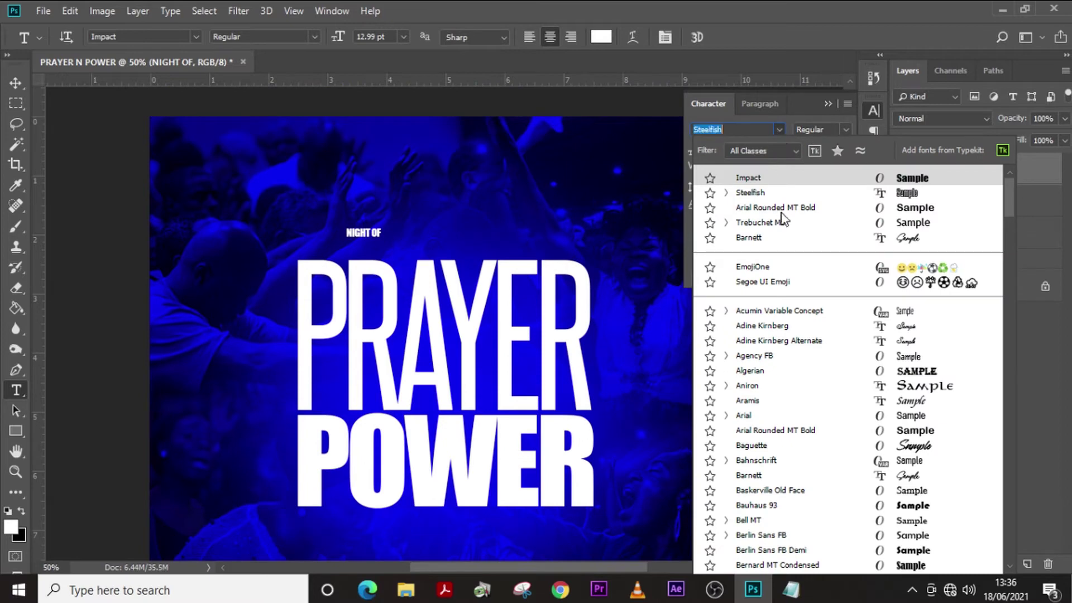
scroll(778, 370, down, 10)
click(754, 423)
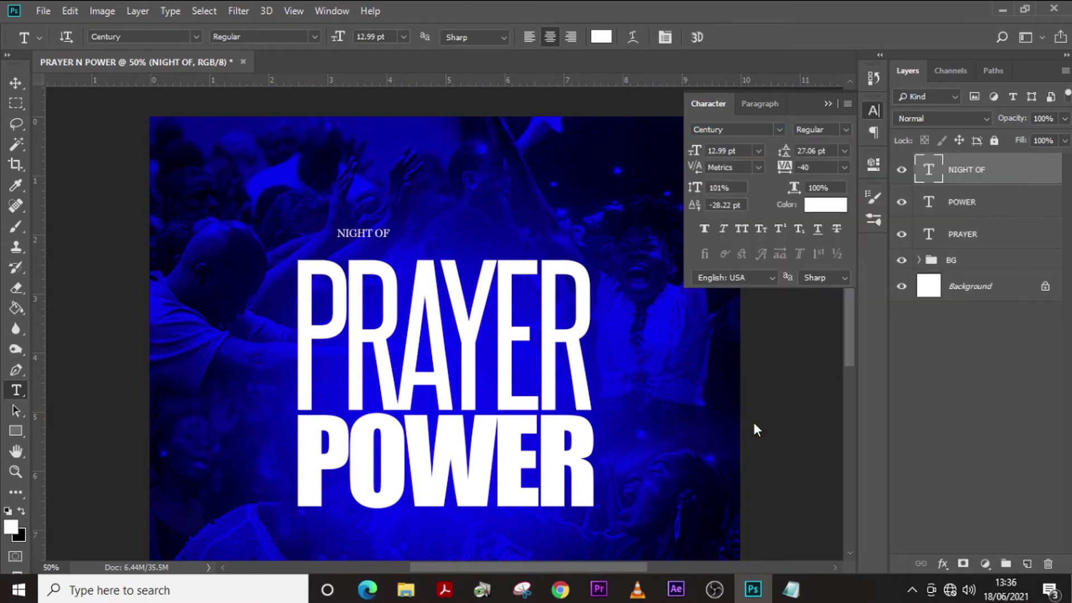
click(845, 129)
click(822, 145)
- Size NIGHT OF at 13 pt with 1480 tracking and nudge it left
text(13)
key(Return)
text(1480)
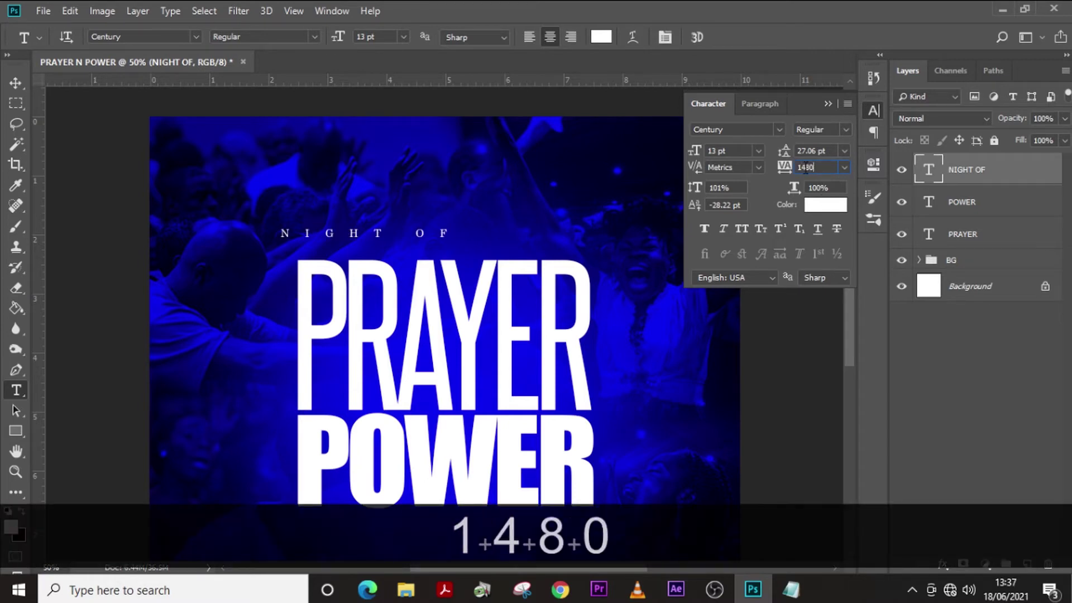
text(v)
key(Left)
key(shift+Left)
key(Left)
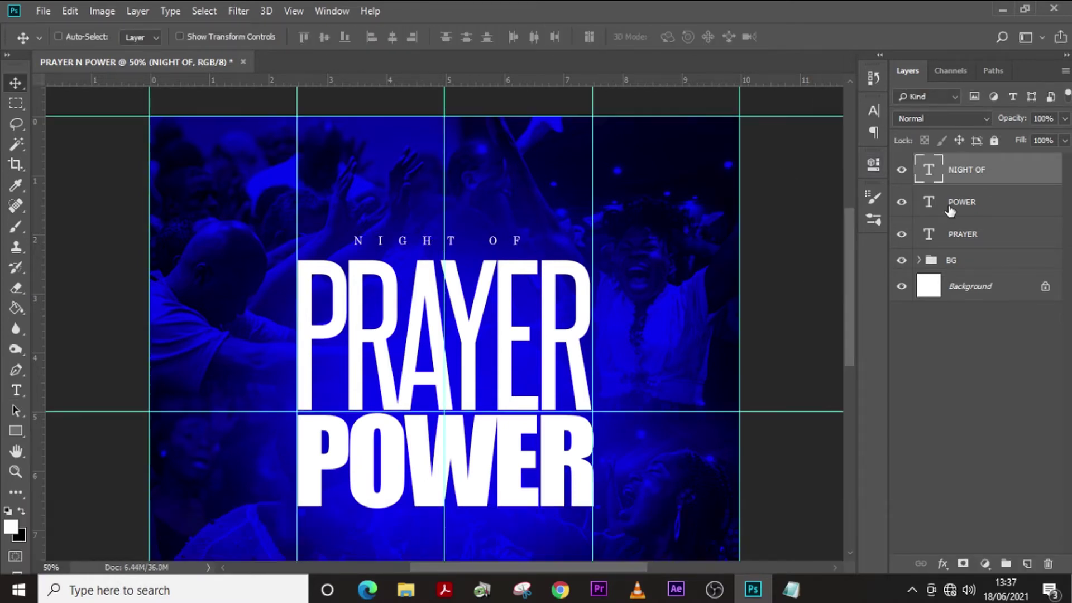
- Try an elliptical selection and a NIGHT OF move, then undo the move
click(19, 104)
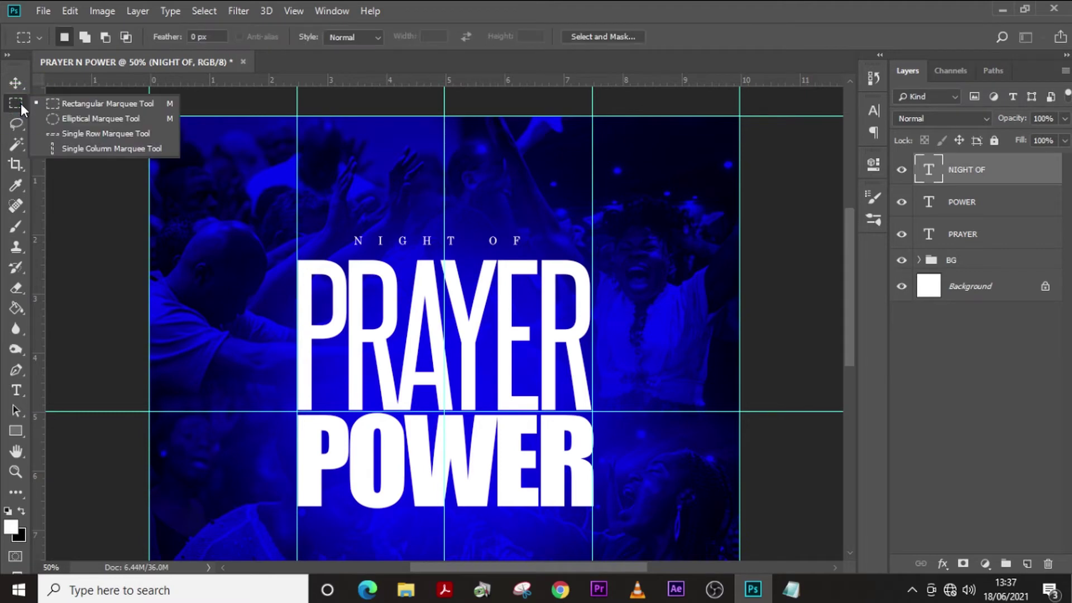
click(79, 119)
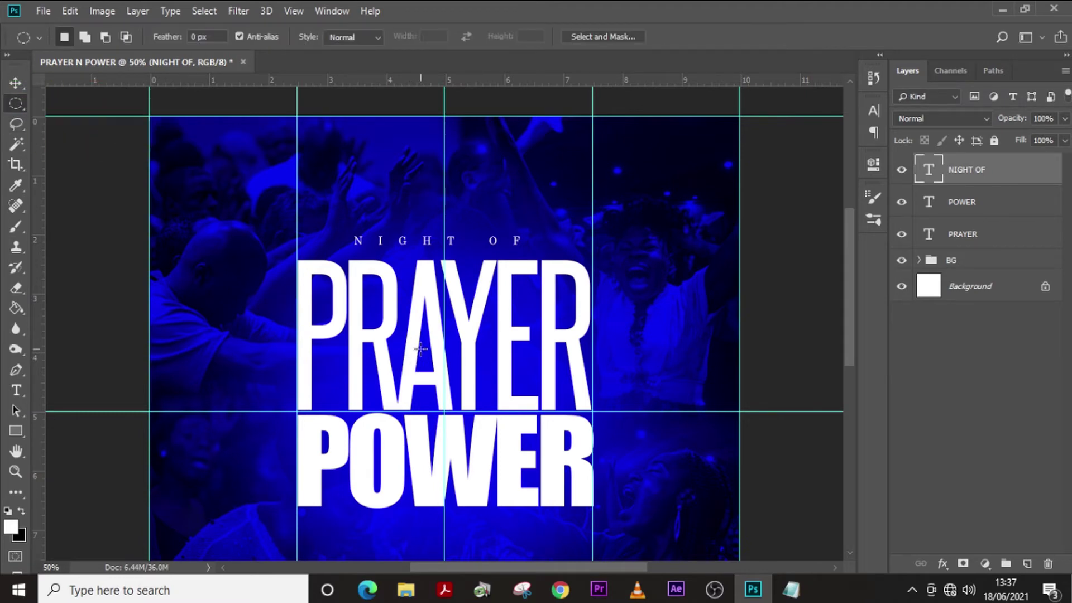
drag(420, 350, 507, 420)
click(412, 219)
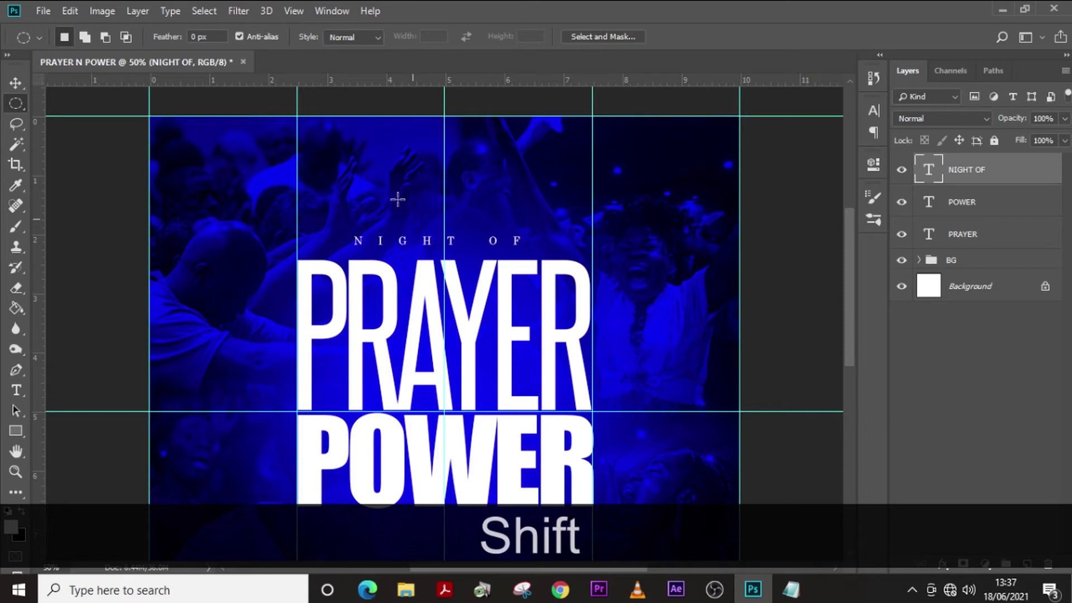
click(16, 84)
drag(468, 394, 452, 332)
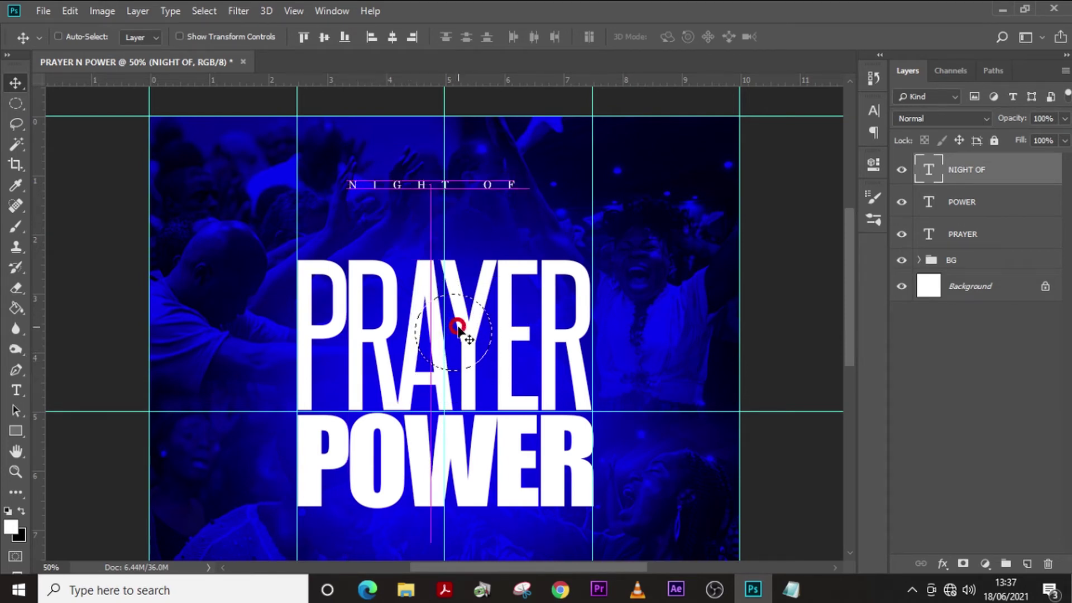
key(ctrl)
key(ctrl+z)
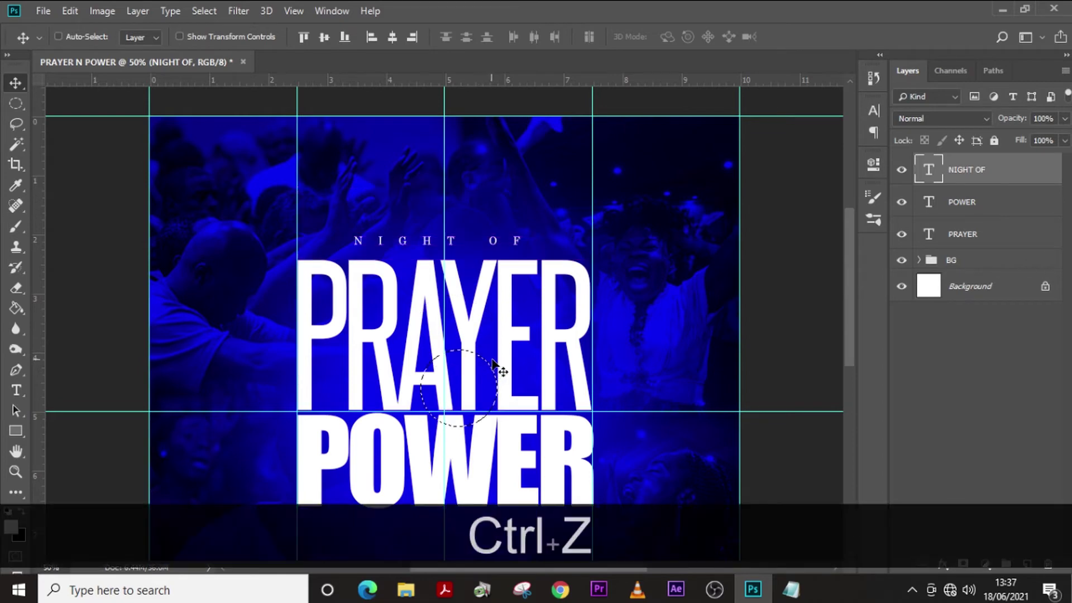
- Mask PRAYER with an inverted oval selection between PRAYER and POWER
click(15, 104)
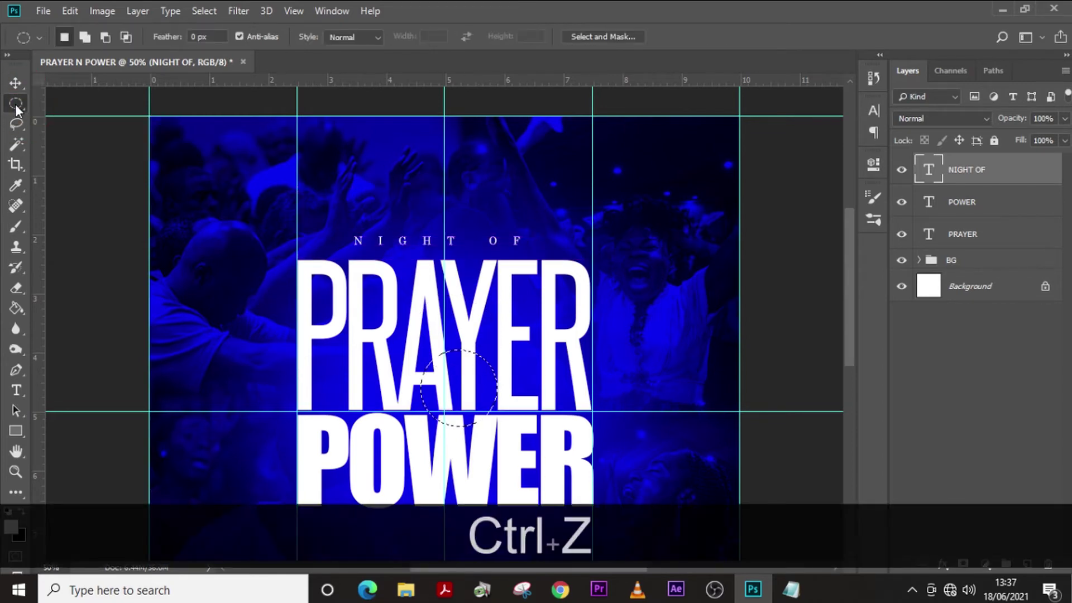
drag(477, 384, 473, 425)
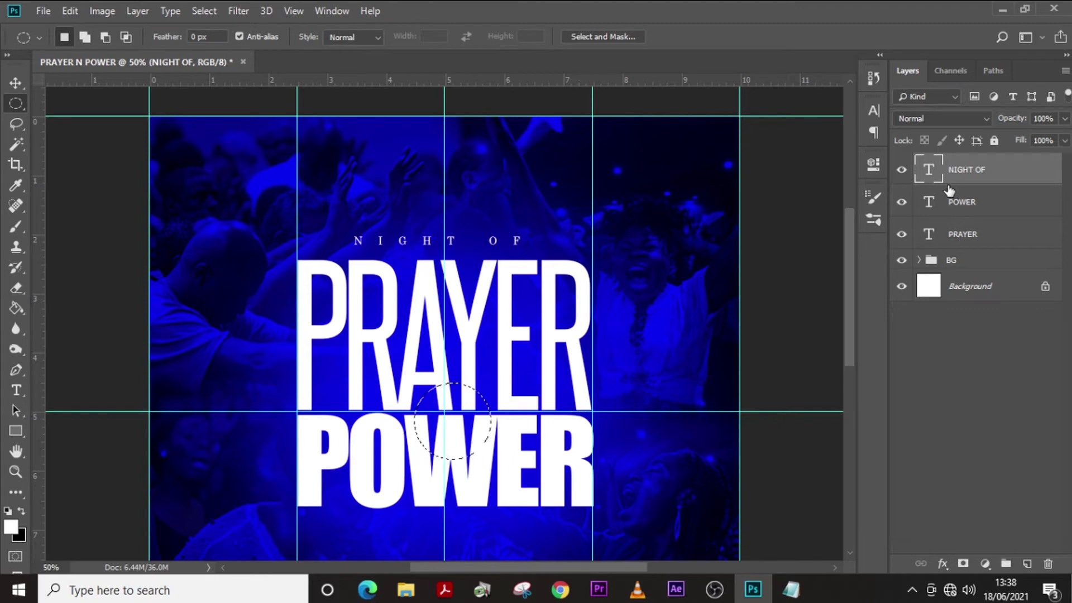
click(958, 235)
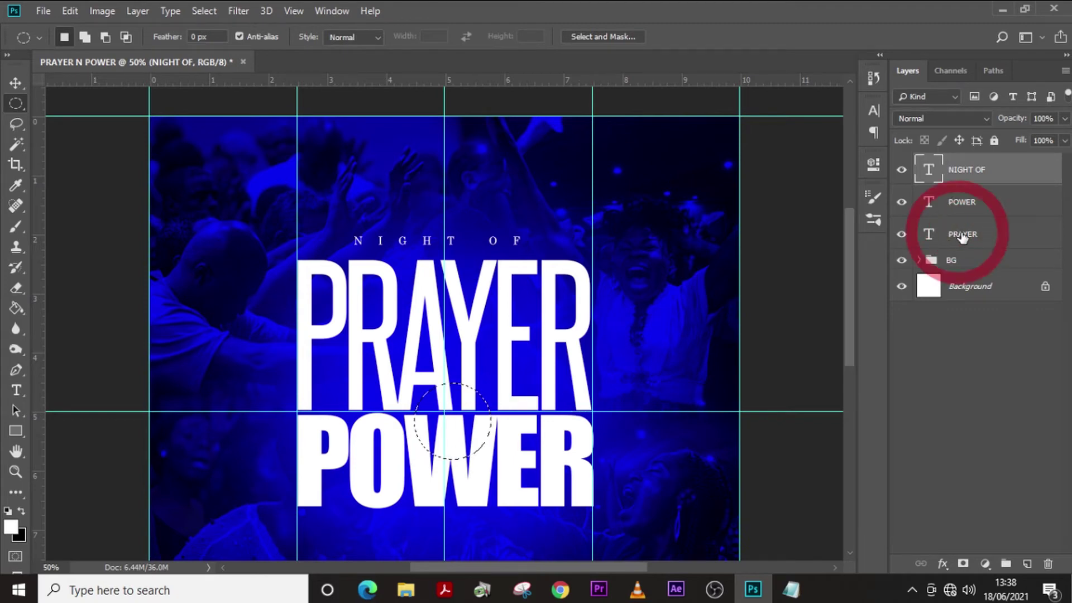
click(963, 564)
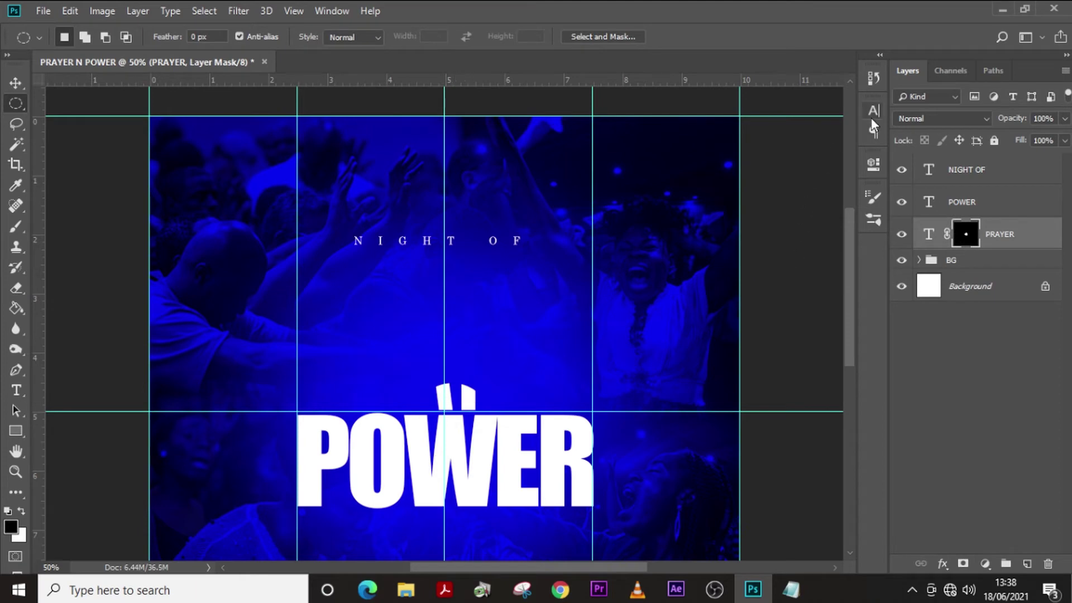
double_click(964, 234)
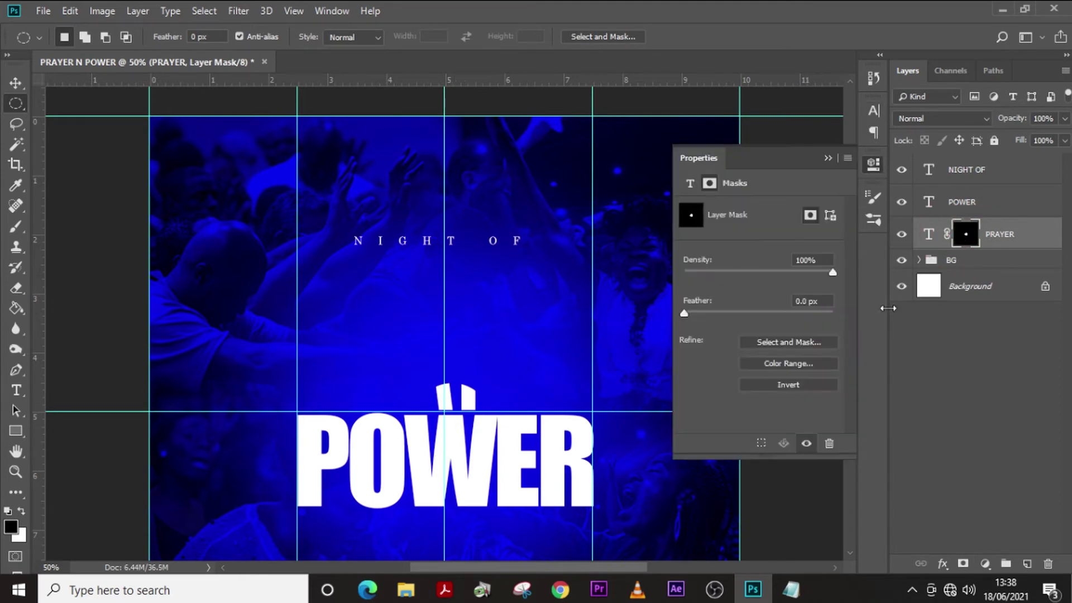
click(787, 385)
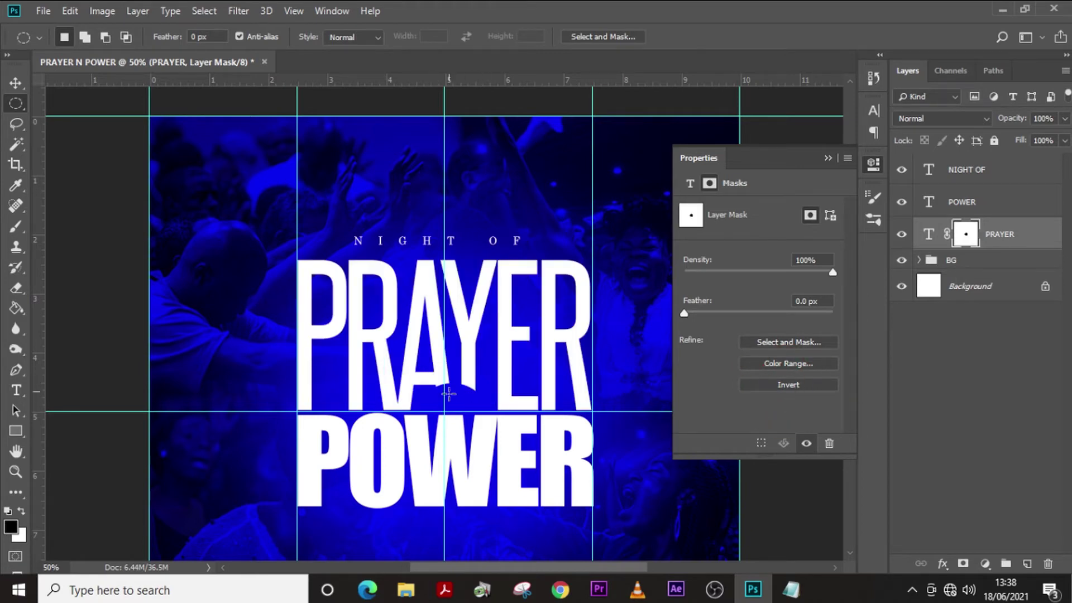
- Unlink the PRAYER mask, nudge the oval cut upward, and relink it
click(943, 236)
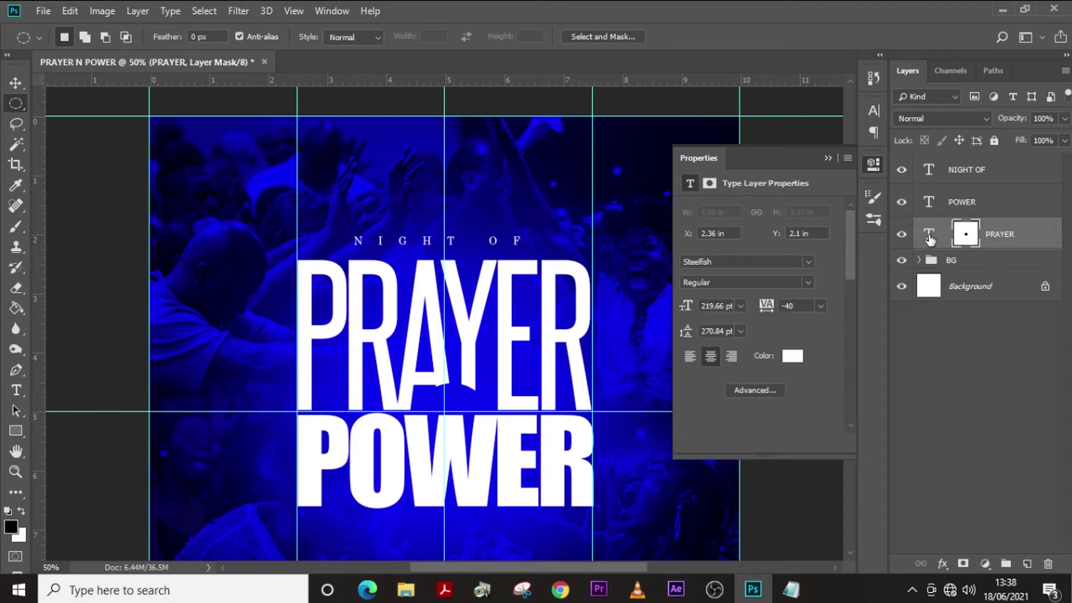
click(968, 238)
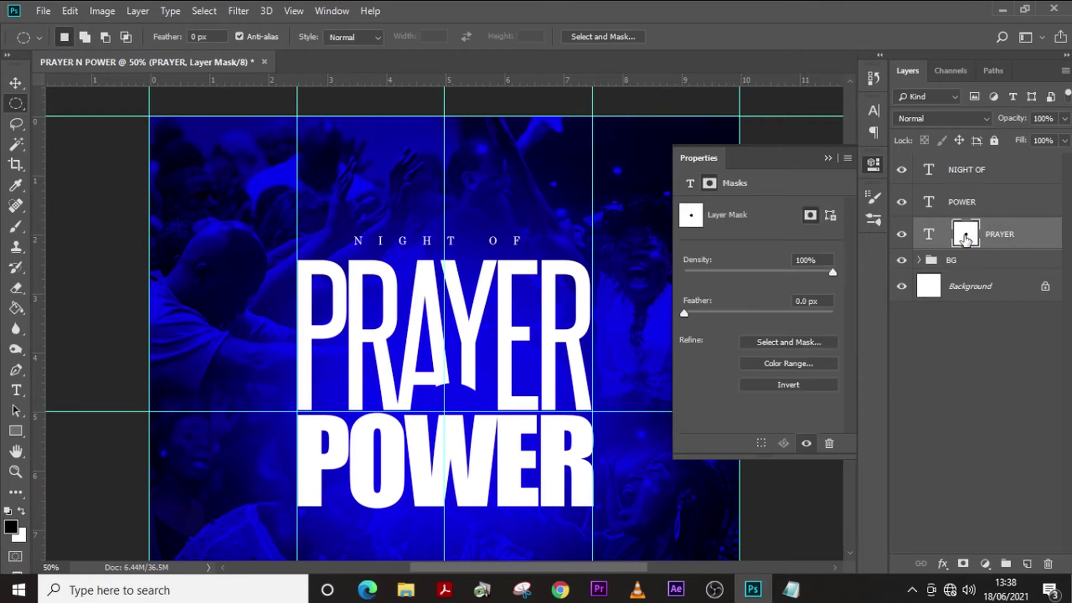
key(v)
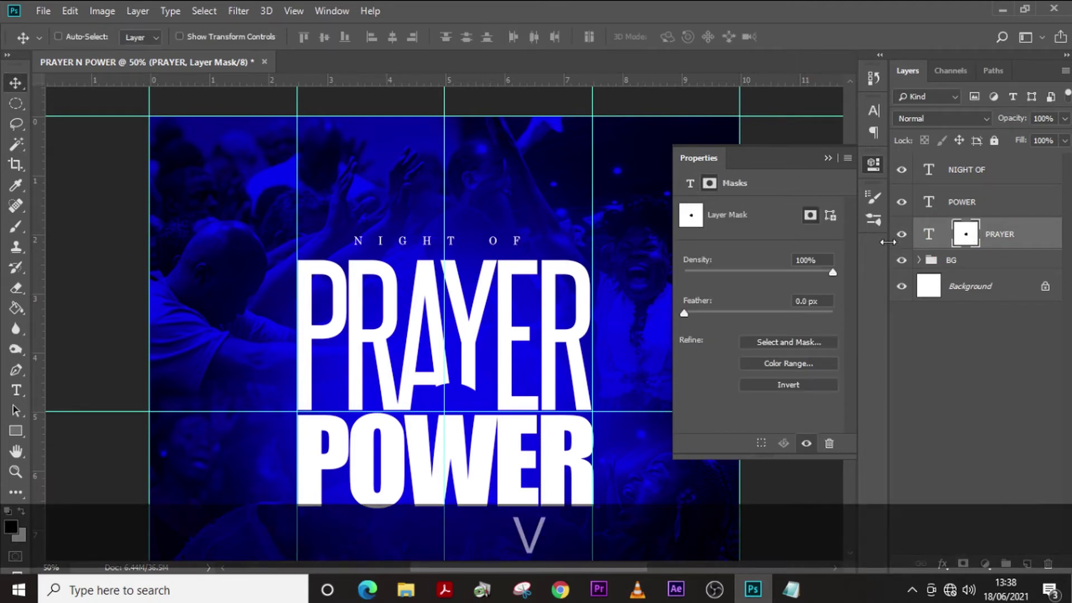
key(Up)
key(Up)
key(Up)
key(Up)
key(Up)
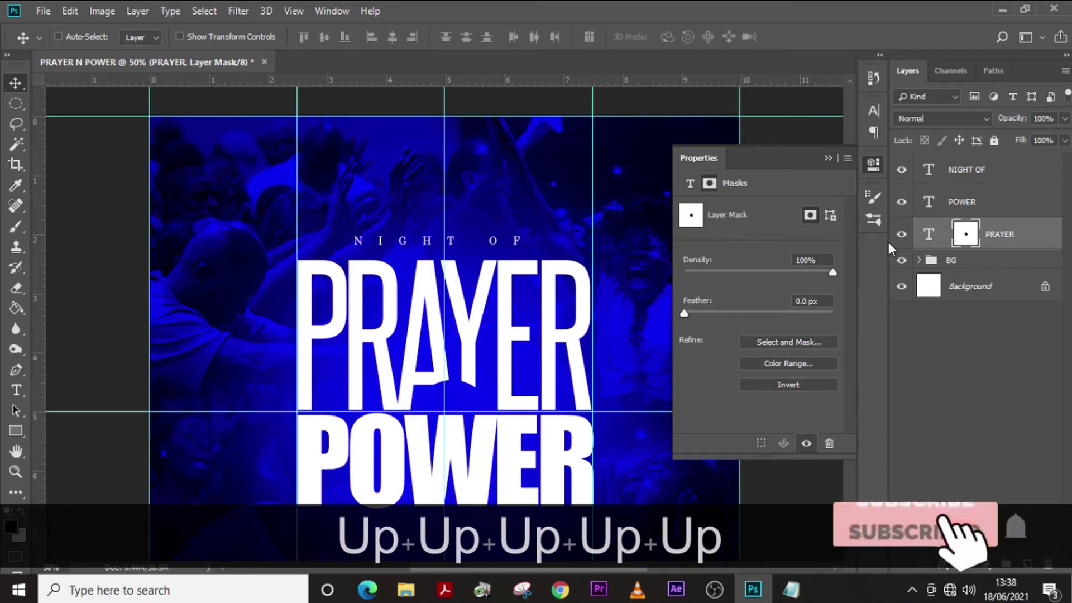
click(943, 232)
click(929, 235)
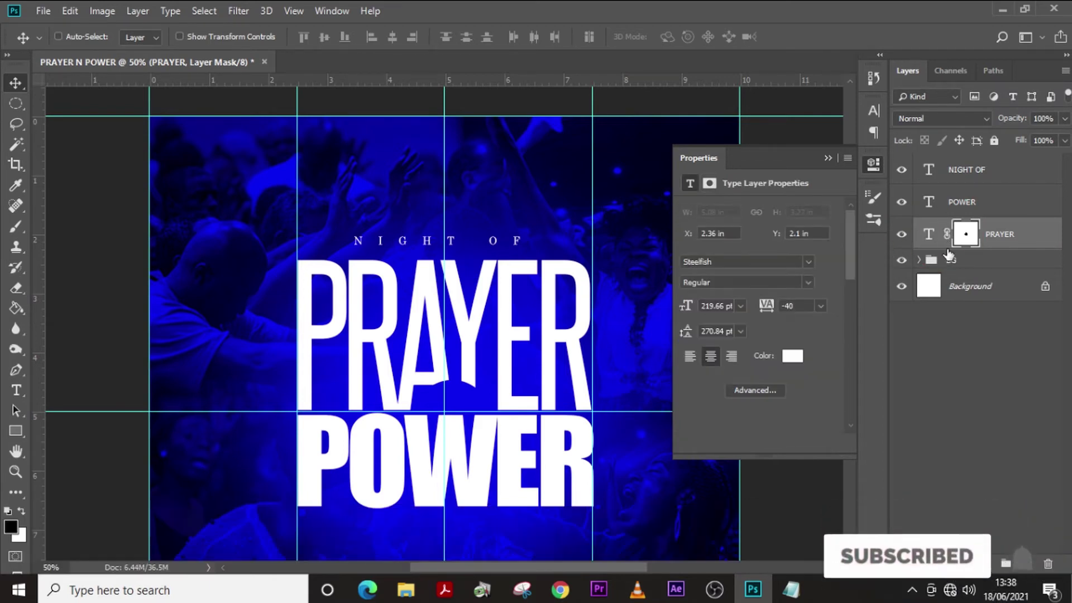
- Copy the ampersand from the notes and paste it as a new text layer on the flyer
key(alt+Tab)
double_click(33, 83)
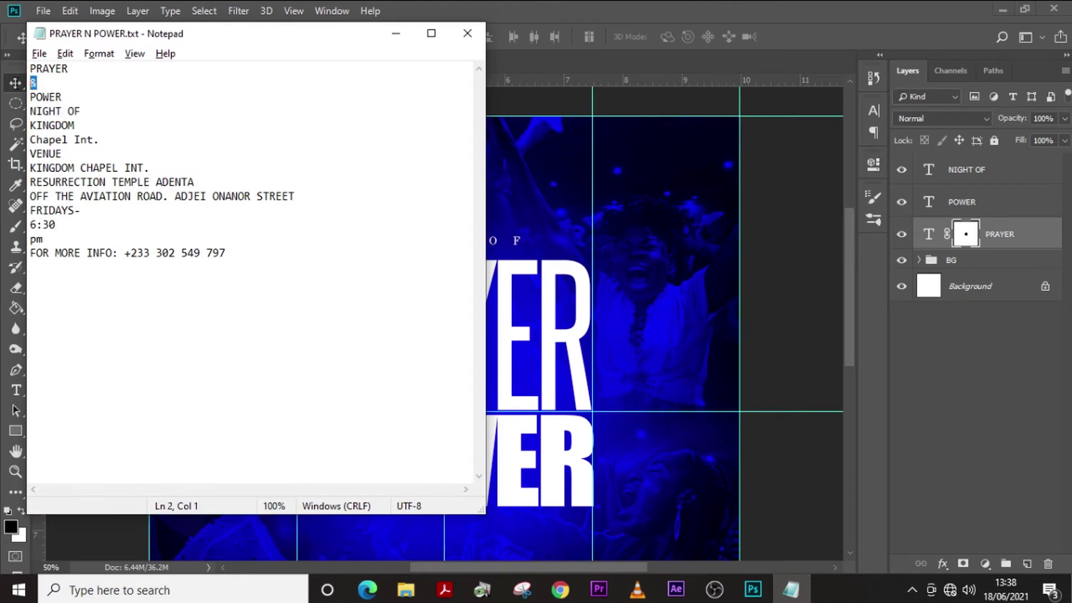
key(ctrl+c)
key(alt+Tab)
key(t)
click(459, 193)
key(ctrl+v)
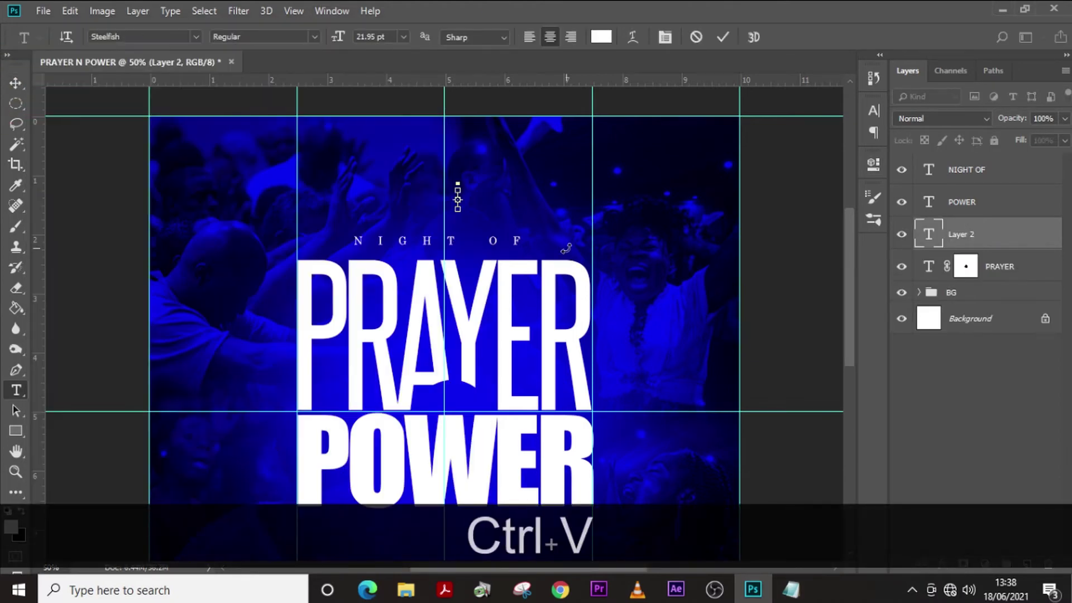
click(907, 243)
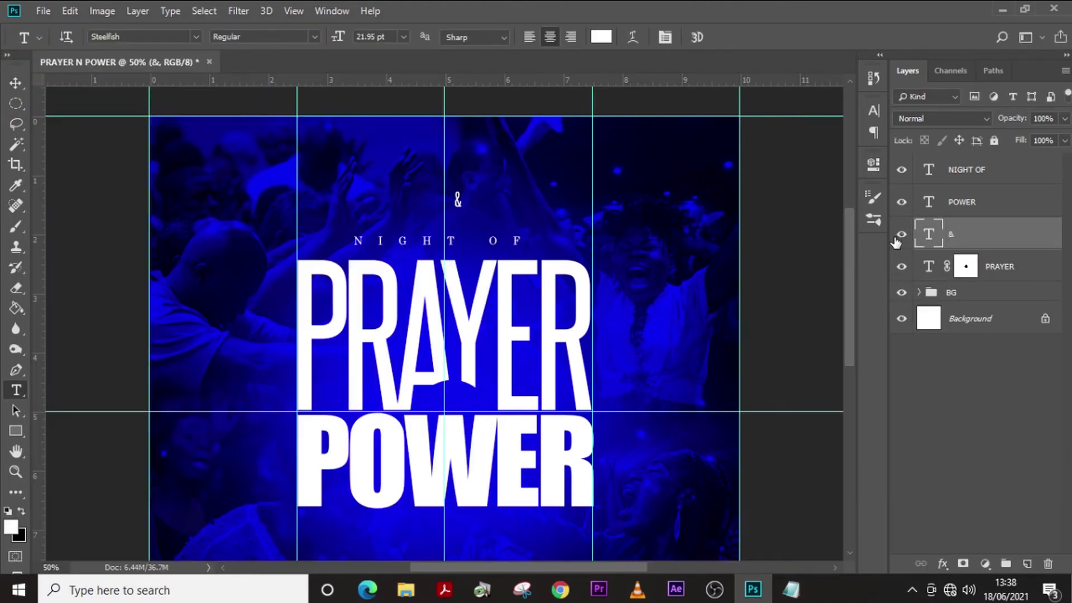
- Set the ampersand to Intro at 42 pt and move it into the notch below PRAYER
click(873, 111)
click(779, 129)
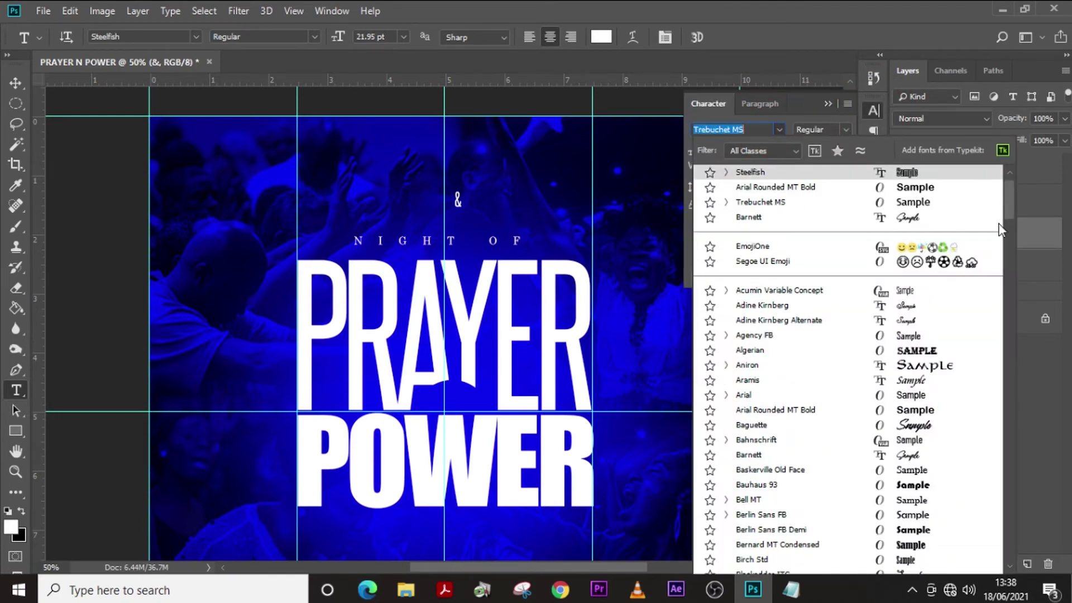
scroll(976, 246, down, 10)
scroll(1003, 288, down, 10)
click(765, 350)
key(v)
drag(461, 208, 459, 411)
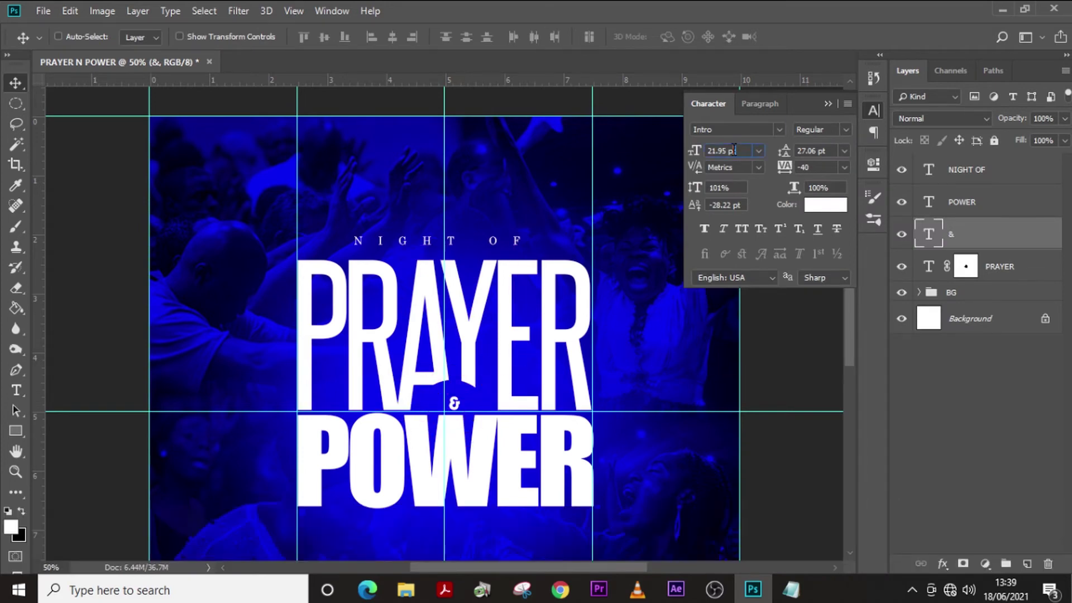
text(42)
key(Return)
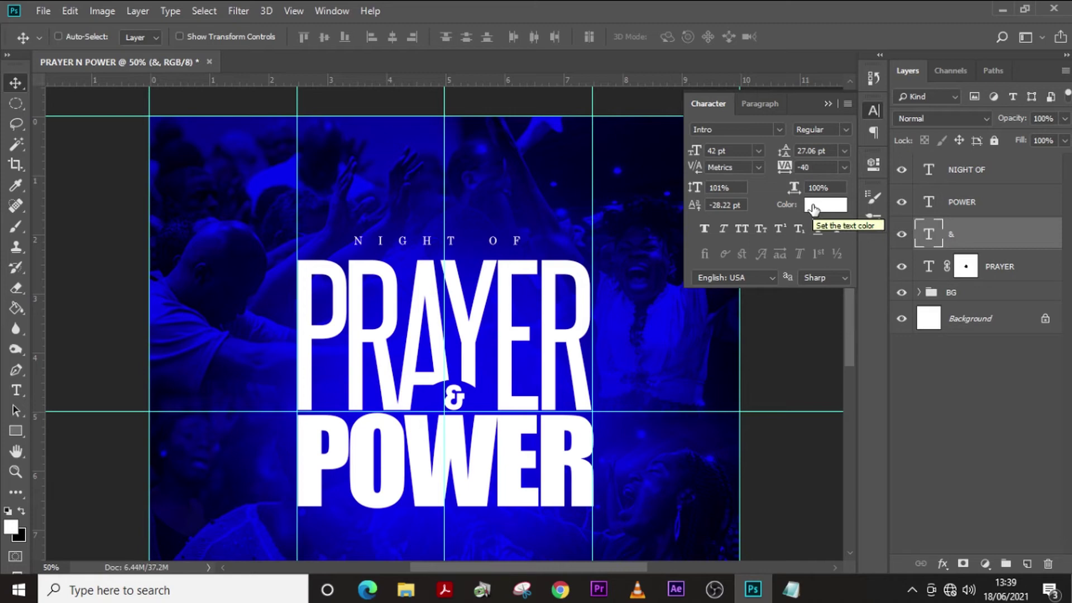
- Hide the guides and group the four layers from NIGHT OF to PRAYER as 'TEXT'
key(ctrl+h)
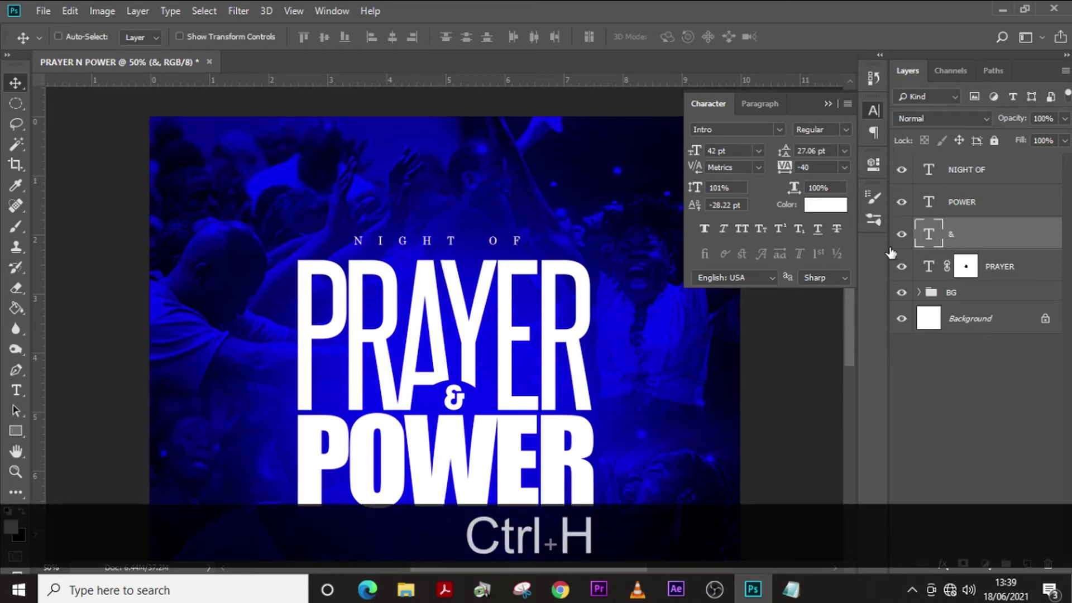
key(ctrl+0)
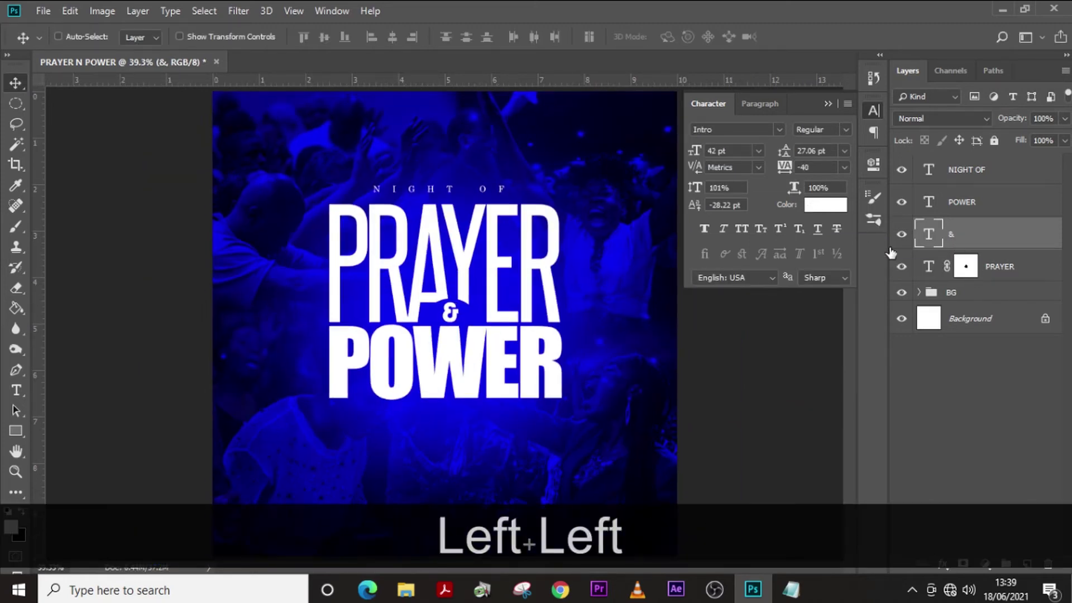
click(957, 173)
shift+click(999, 267)
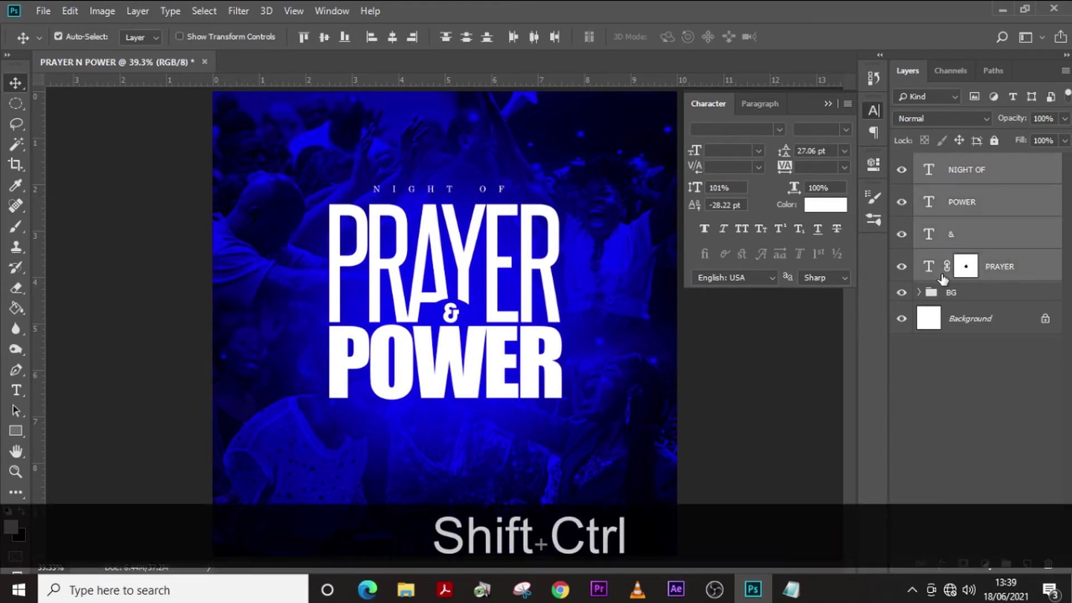
key(ctrl+shift+g)
double_click(959, 163)
text(TEXT)
key(Return)
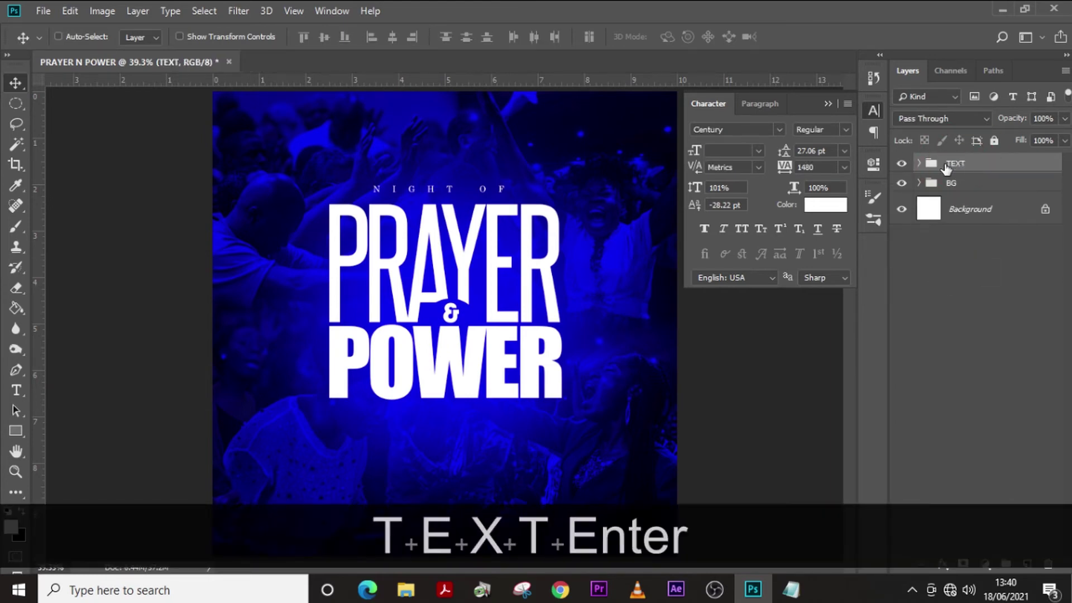
- Drag the KINGDOM CONSULTANT logo into the flyer and scale it down near the top
click(406, 589)
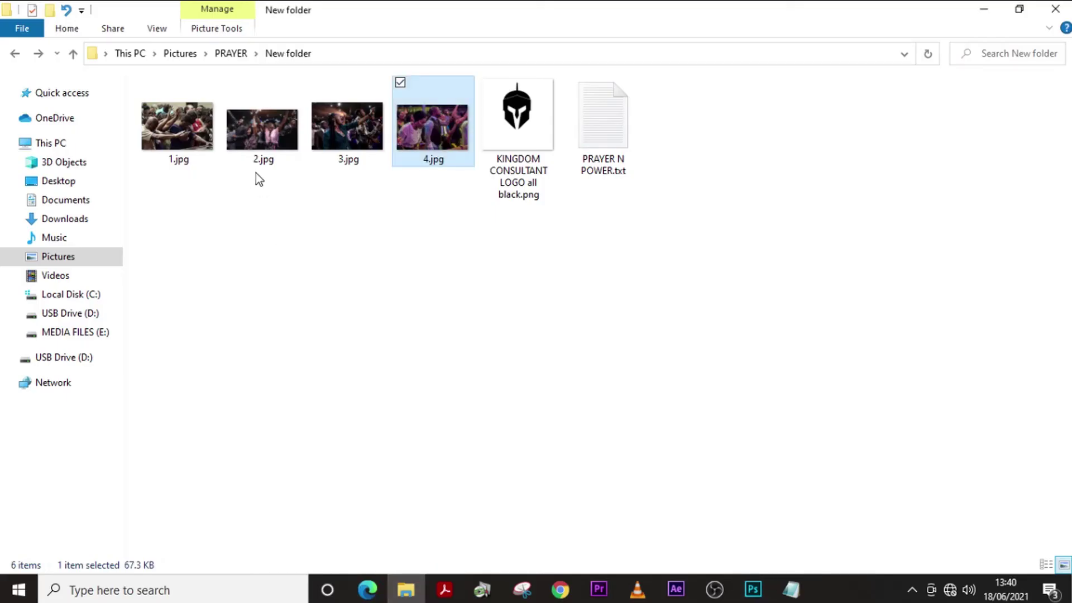
drag(519, 159, 391, 202)
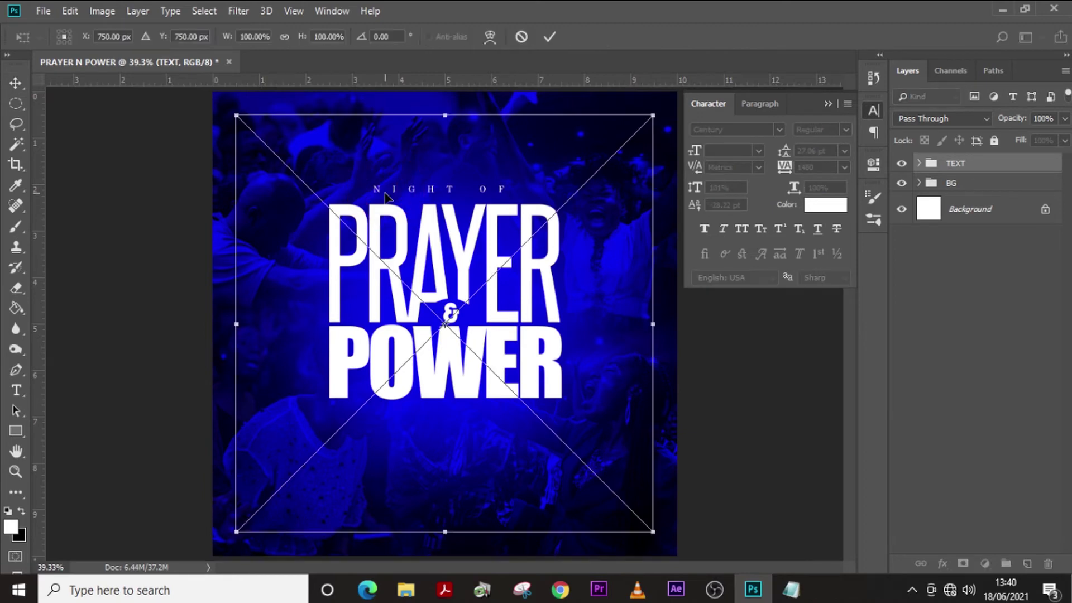
alt+shift+drag(658, 533, 399, 133)
key(Return)
key(v)
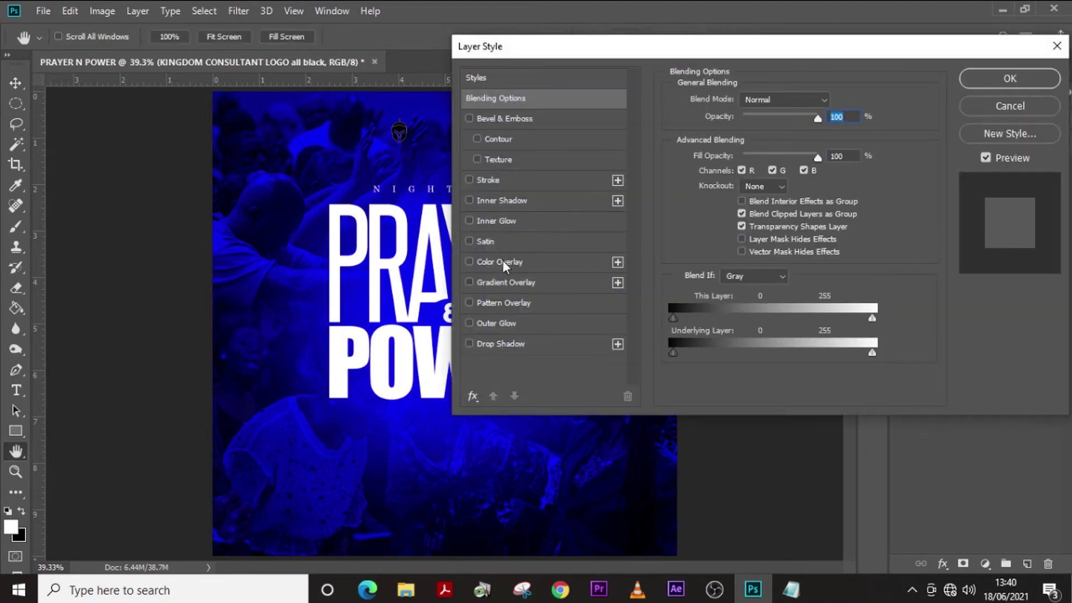
- Make the logo white with a #ffffff Color Overlay layer style
click(497, 262)
click(833, 101)
text(ffffff)
click(952, 131)
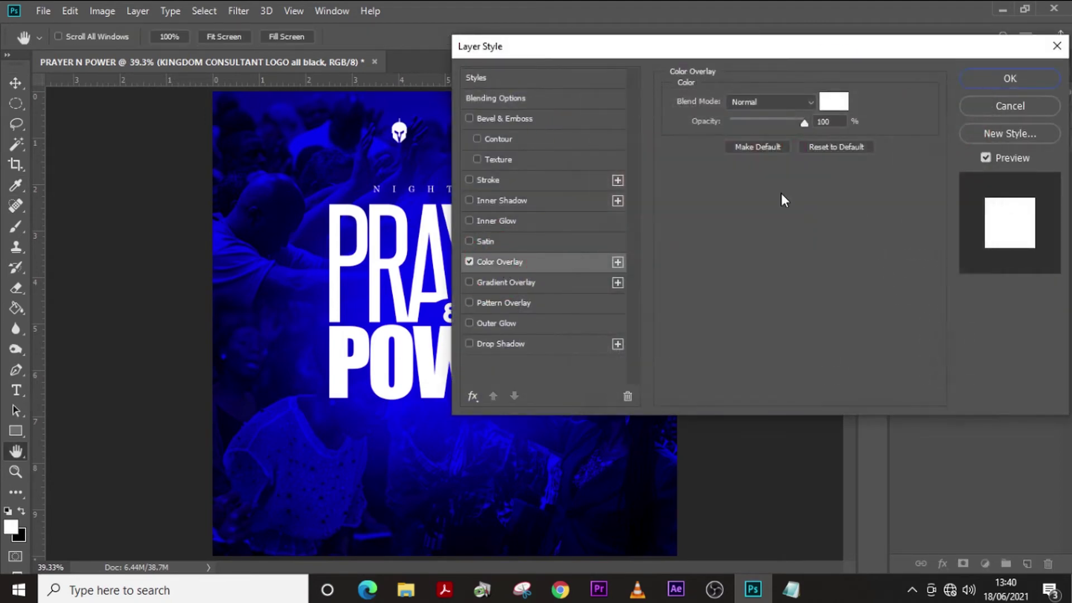
click(997, 78)
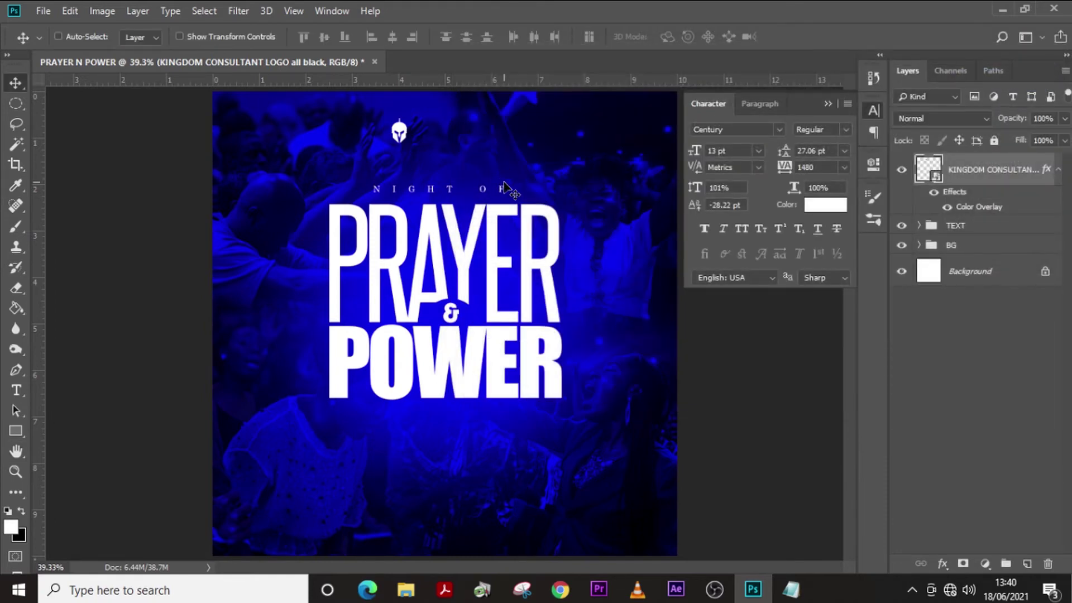
- Start a new text layer beside the logo and bring the notes forward
key(t)
click(422, 136)
key(alt+Tab)
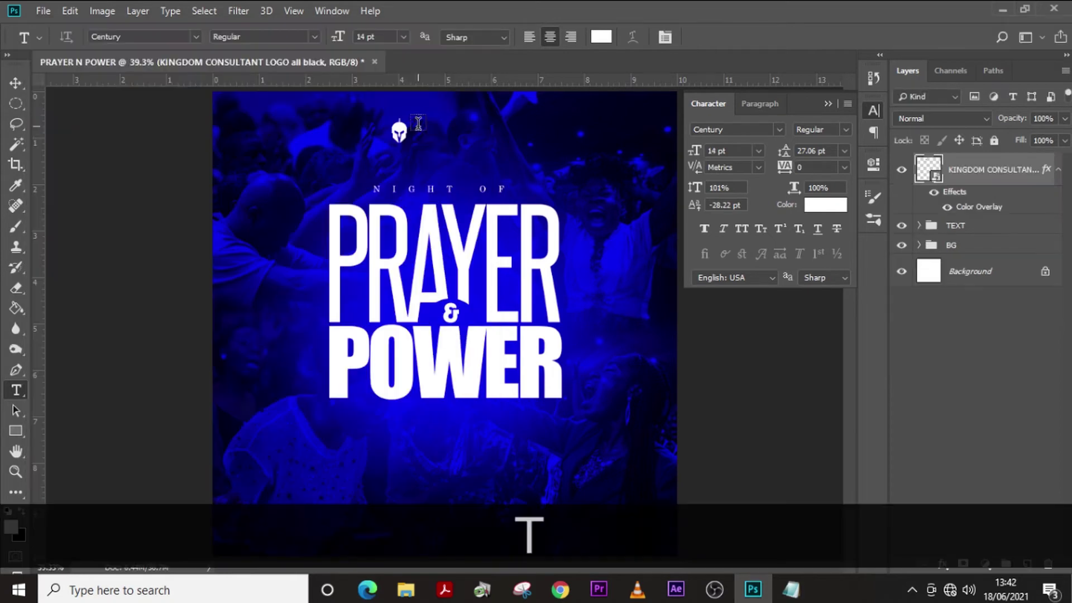
- Add KINGDOM CHAPEL text and move it up beside the logo
click(424, 137)
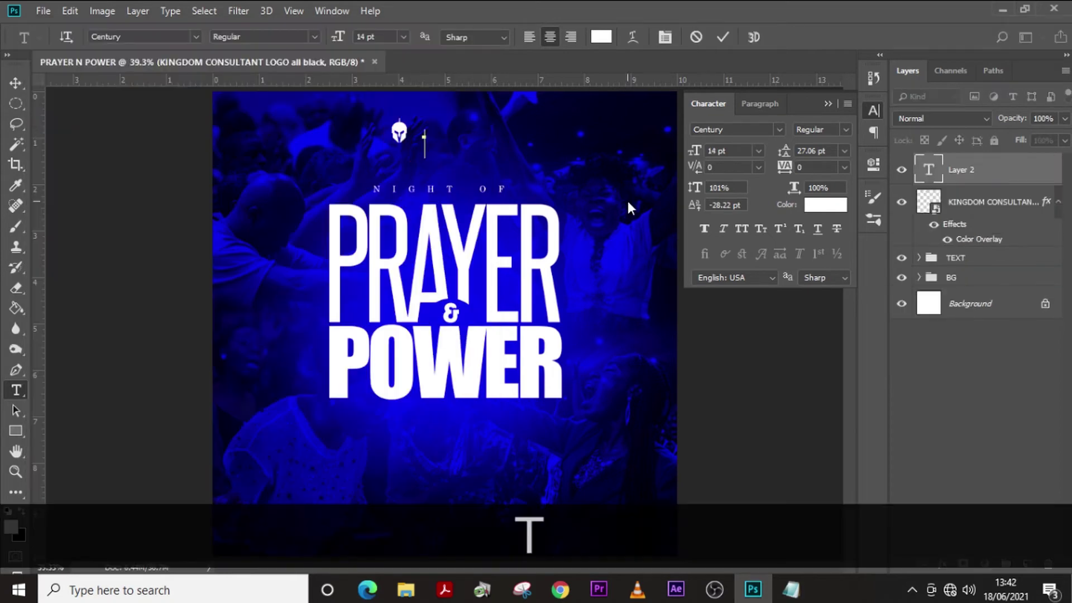
key(ctrl+v)
text(CHAPE)
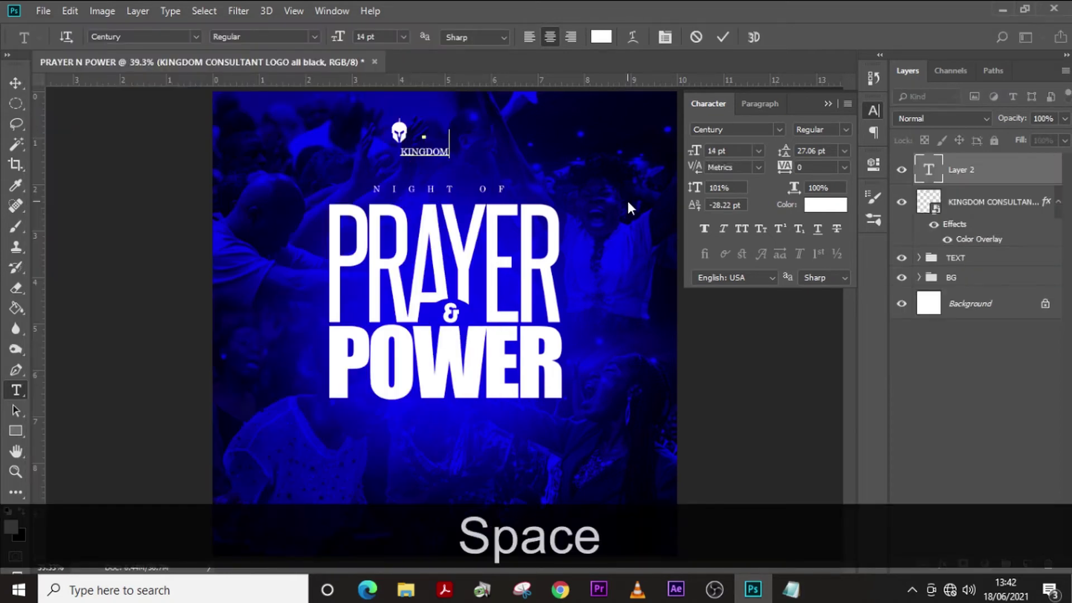
text(L)
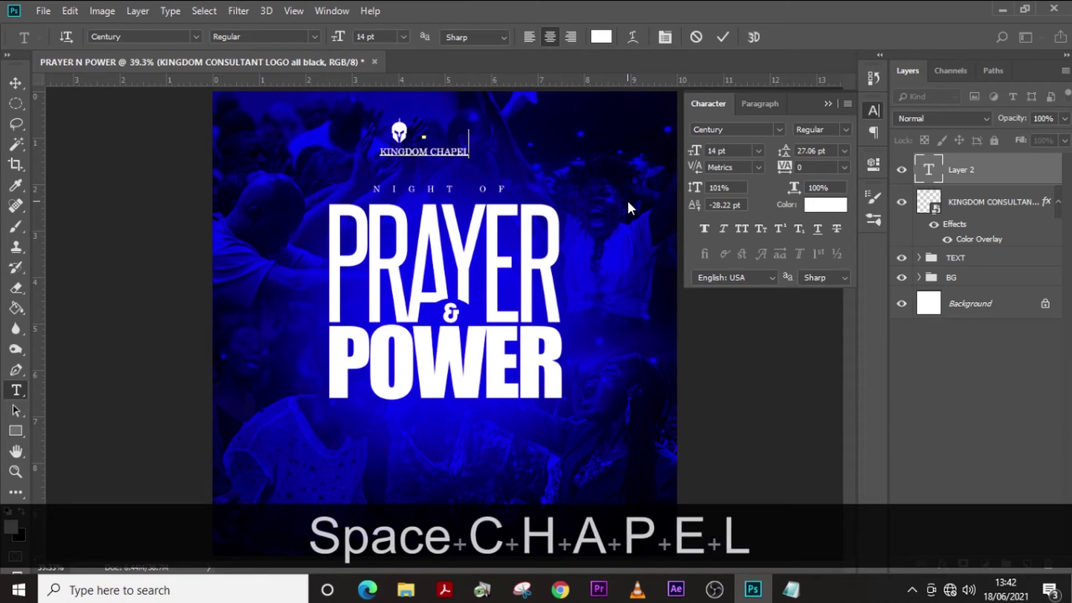
click(982, 159)
key(v)
drag(432, 153, 458, 129)
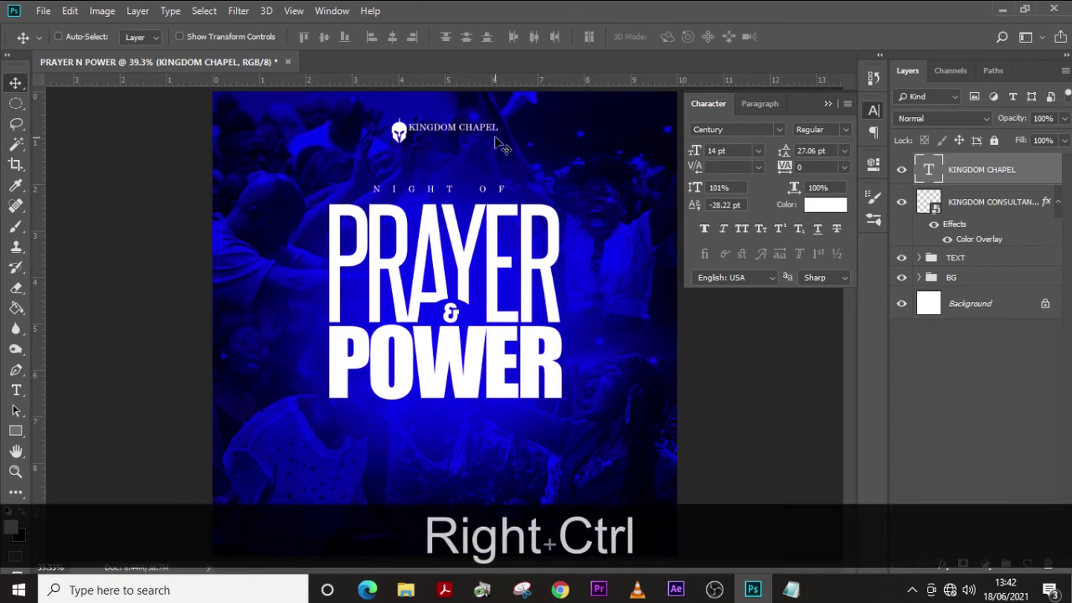
- Duplicate KINGDOM CHAPEL, nudge the copy down, and retype it as INTERNATIONAL
key(ctrl+j)
key(shift+Down)
key(Down)
key(Down)
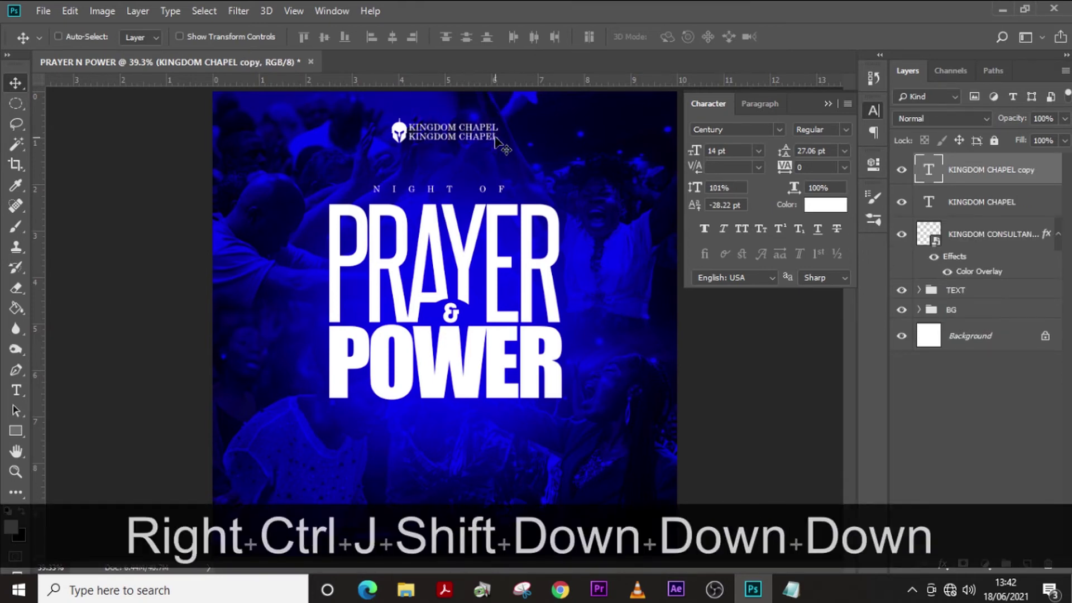
double_click(926, 171)
text(TERNATIONAL)
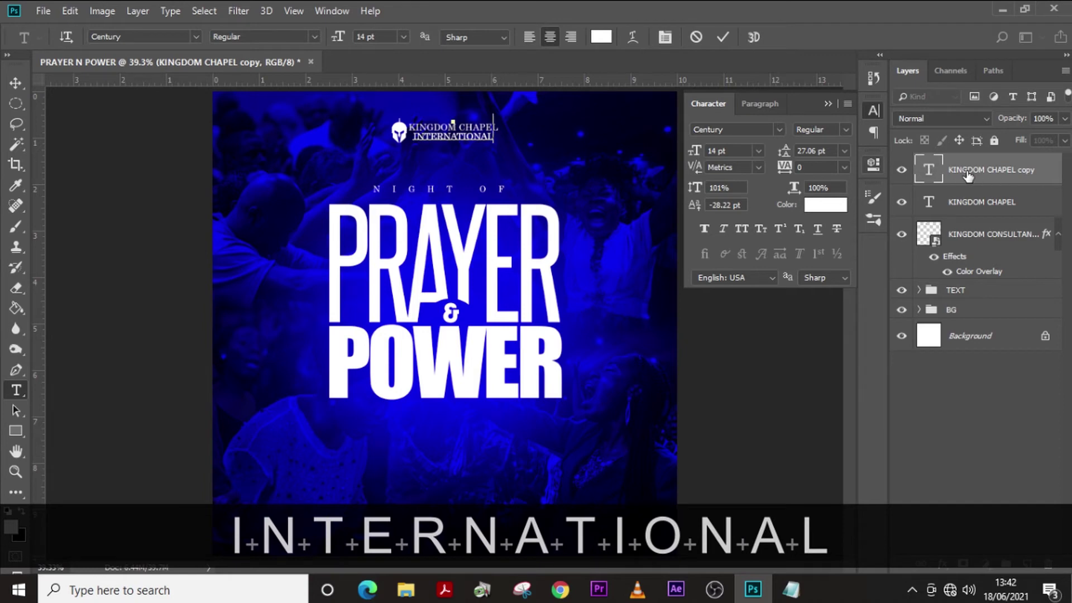
key(Escape)
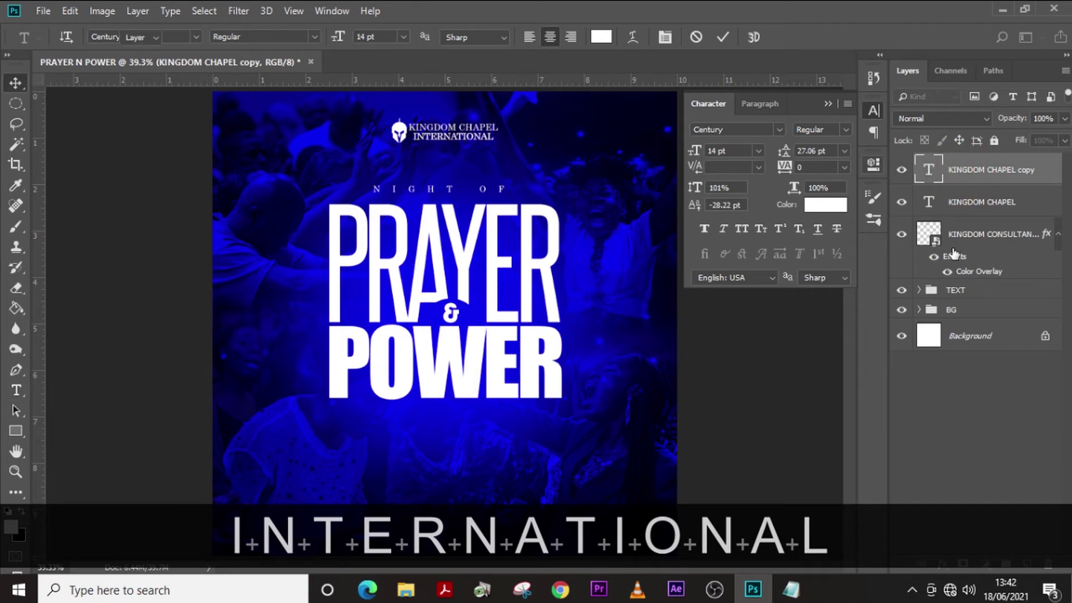
- Scale INTERNATIONAL down and widen its letter spacing to fit under KINGDOM CHAPEL
key(ctrl+t)
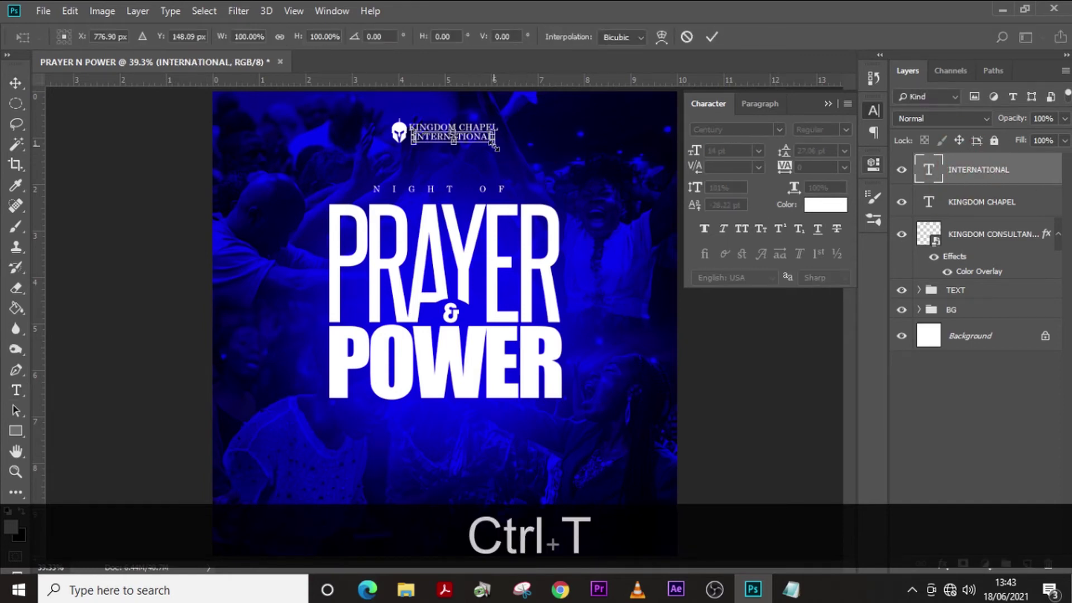
drag(497, 148, 489, 142)
key(Return)
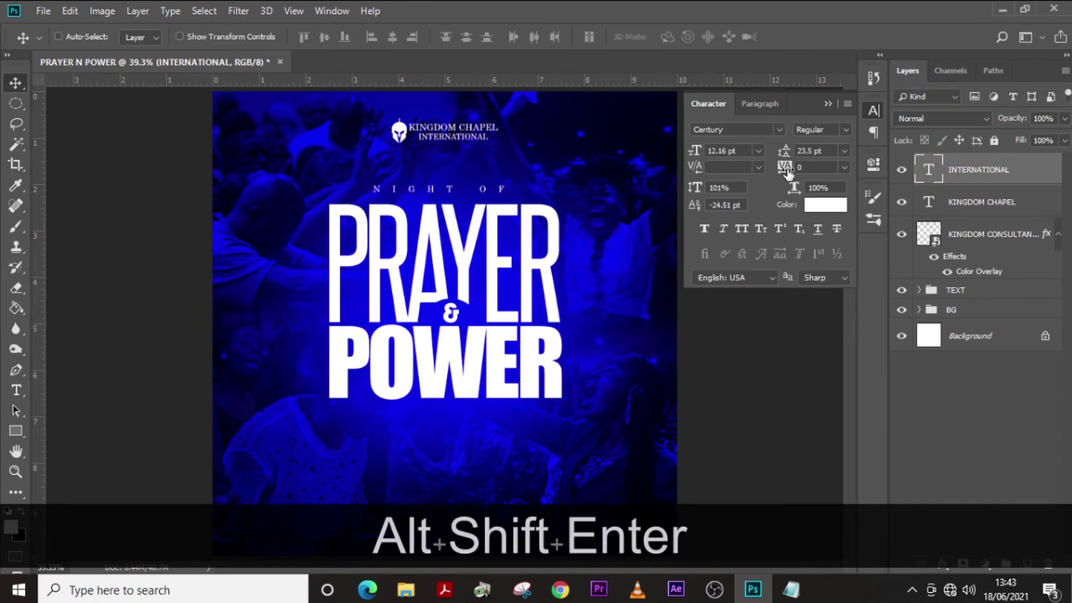
drag(783, 169, 785, 166)
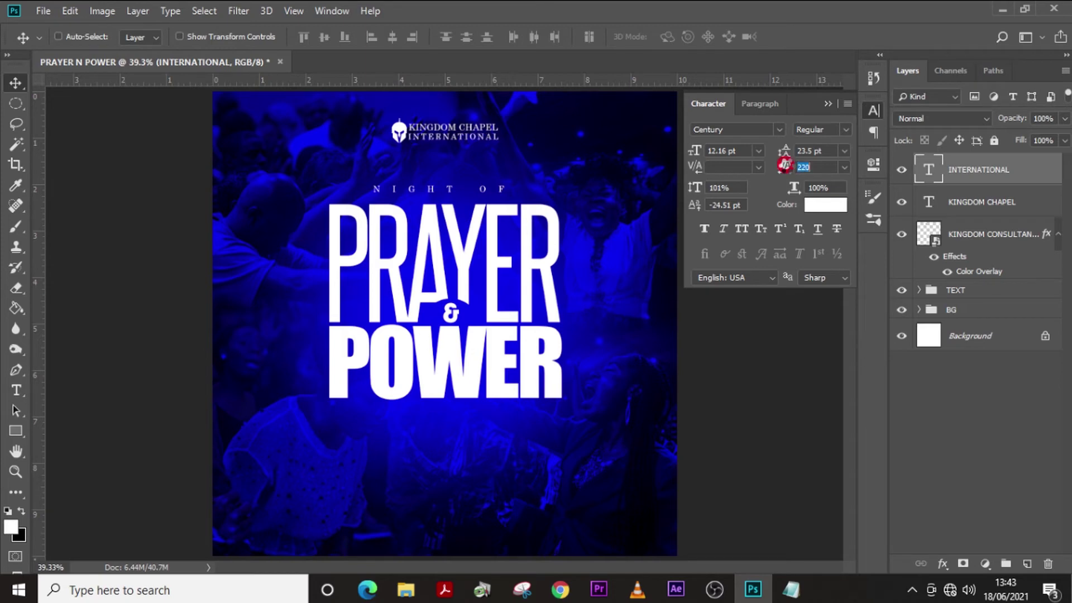
key(ctrl+t)
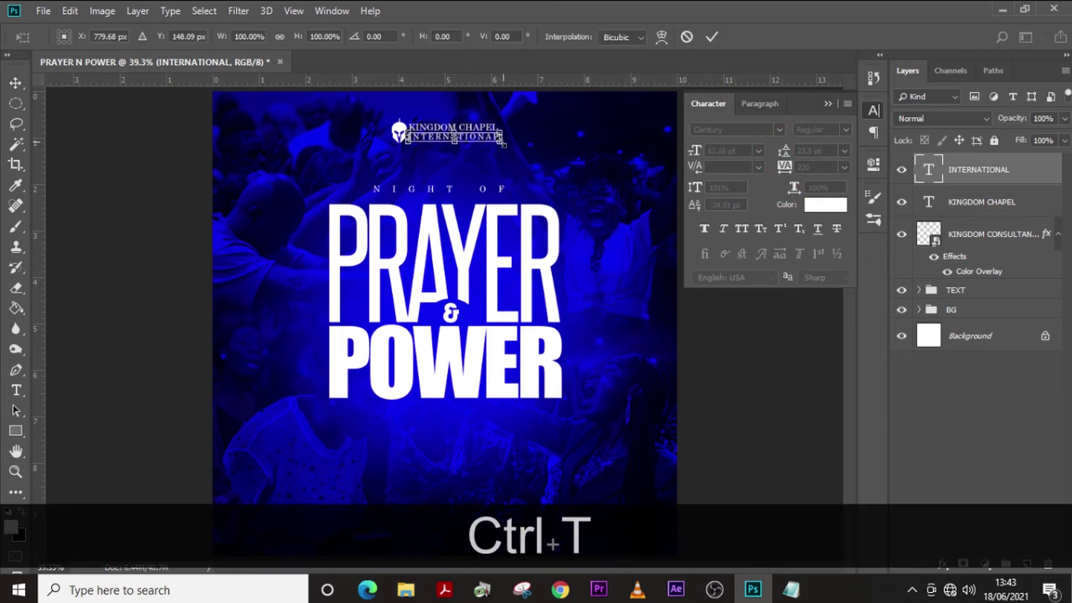
drag(498, 148, 490, 143)
key(alt+shift+Return)
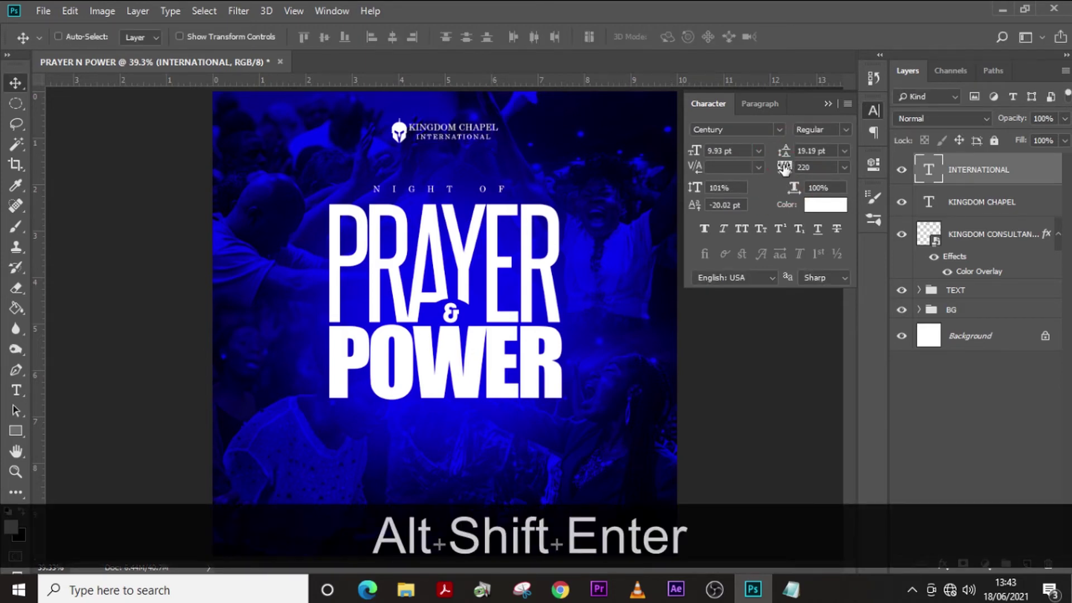
drag(785, 166, 788, 169)
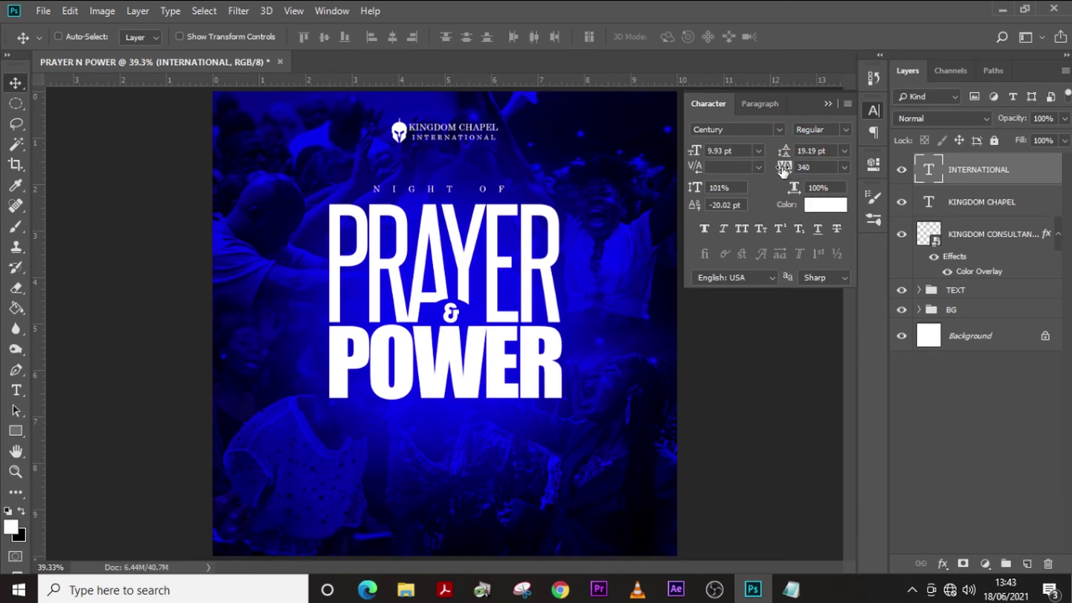
key(Return)
- Group the three logo layers as 'LOGO', fit the flyer on screen, and show guides
key(ctrl+plus)
ctrl+click(982, 202)
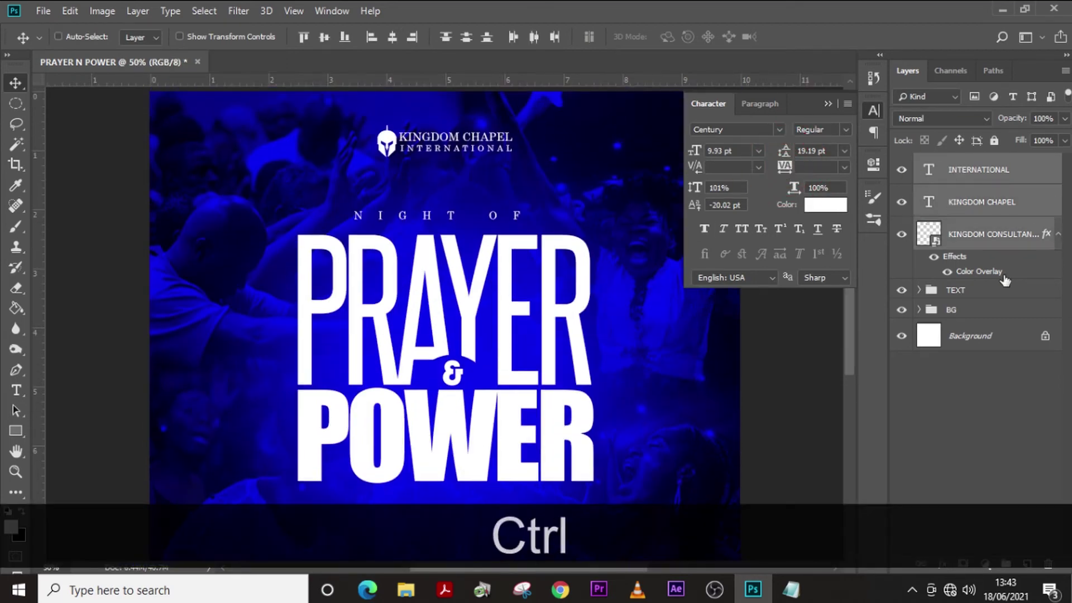
key(ctrl+g)
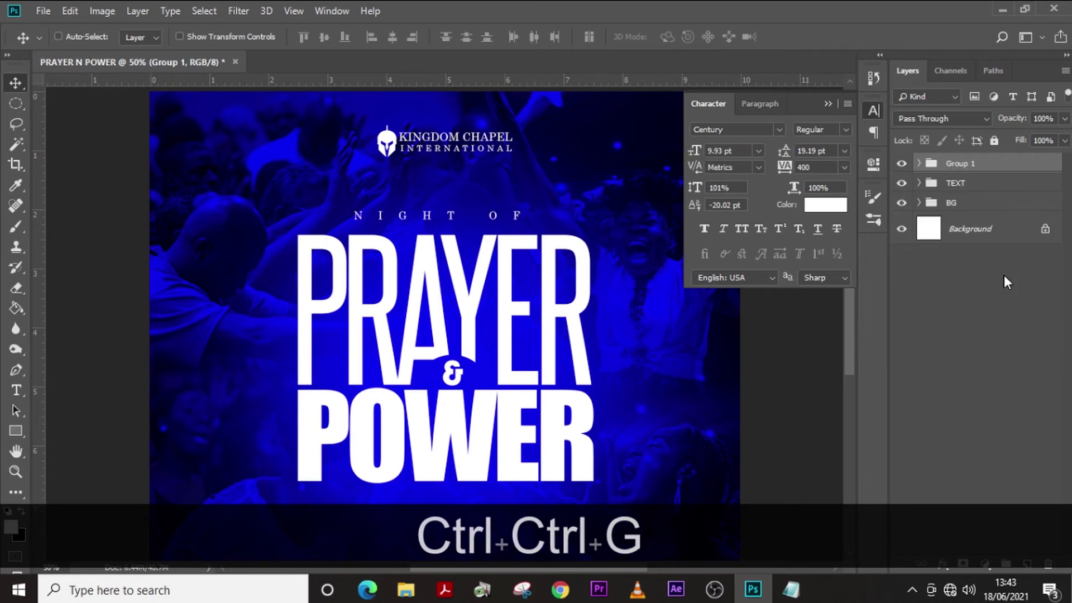
double_click(958, 163)
text(LOGO)
key(Return)
key(ctrl+0)
key(ctrl+h)
key(ctrl+t)
key(Return)
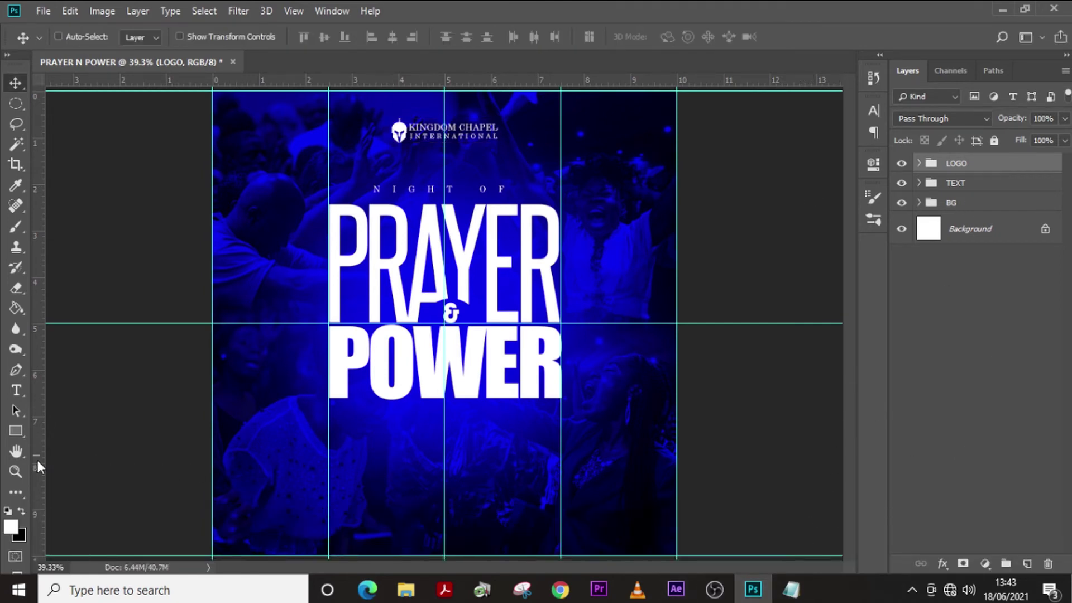
- Draw a thin white bar under POWER, shift it right, and shorten it evenly
click(15, 428)
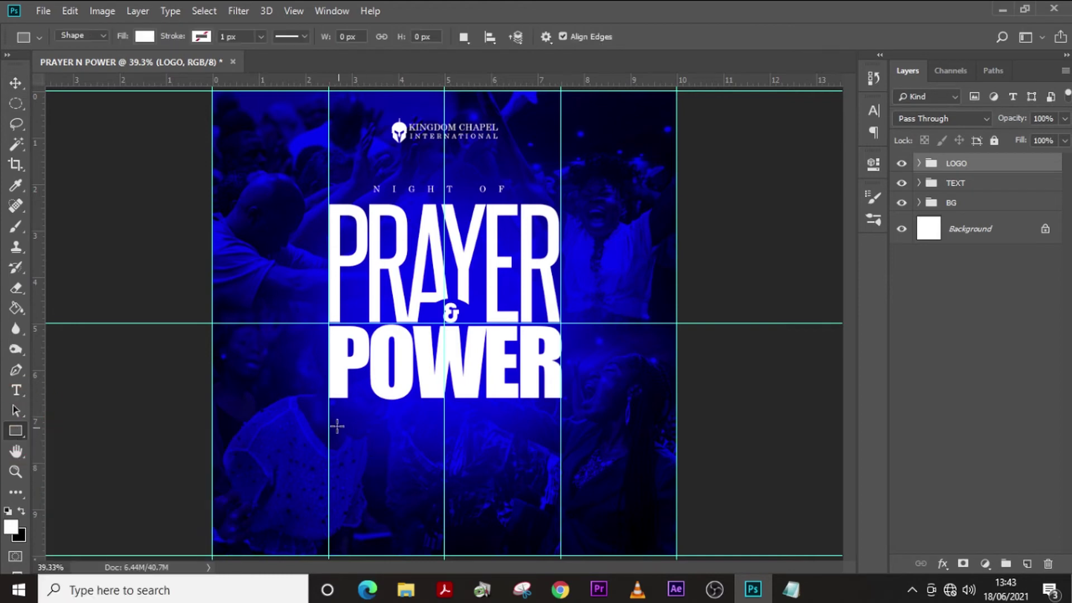
drag(330, 423, 530, 424)
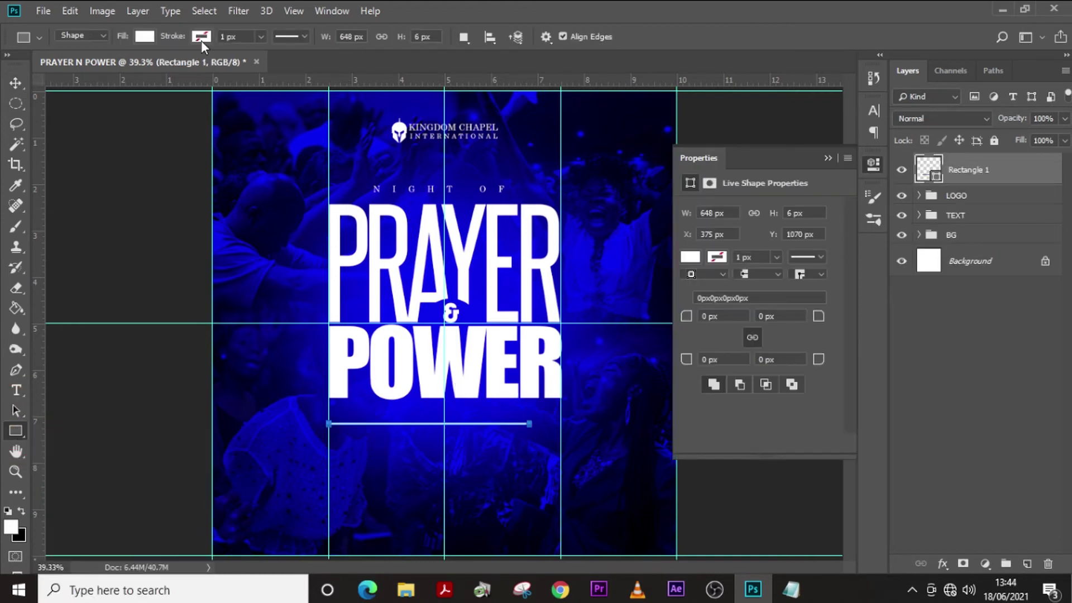
click(199, 38)
click(143, 35)
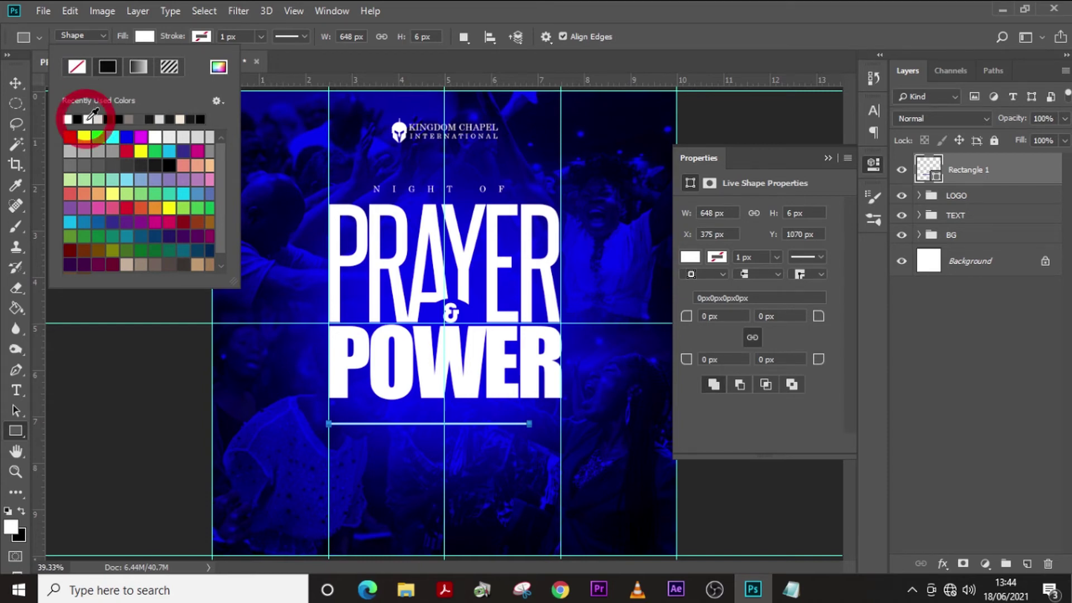
key(ctrl+t)
key(shift+Right)
key(shift+Right)
key(shift+Right)
key(shift+Right)
key(shift+Right)
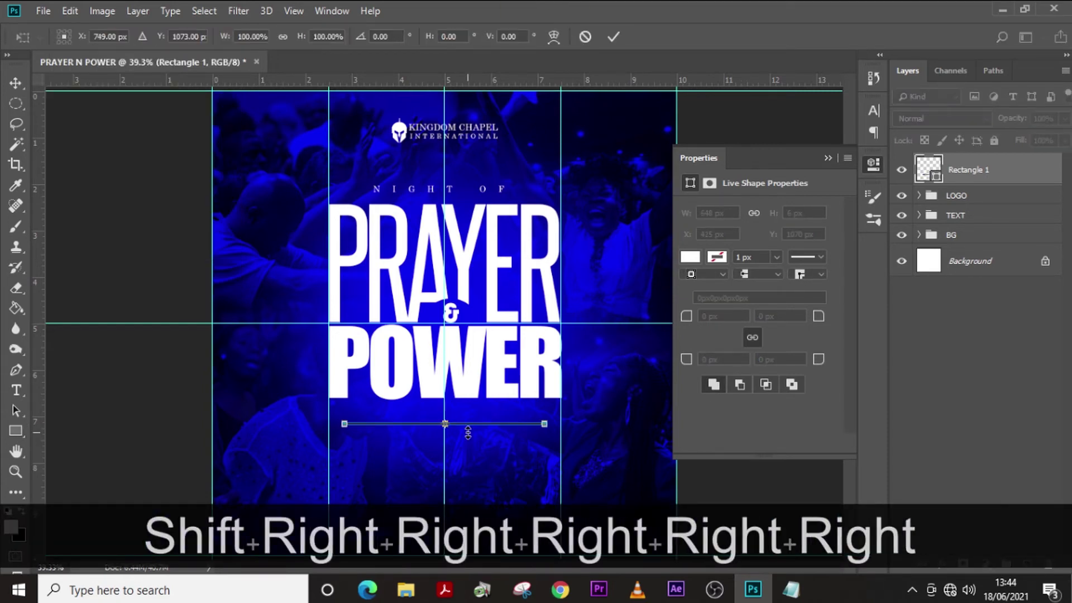
mouse_move(546, 427)
mouse_down()
mouse_move(603, 426)
mouse_move(519, 424)
mouse_up()
key(Return)
- Draw a small white box and nudge it down onto the line, centred
mouse_move(393, 462)
mouse_down()
mouse_move(393, 446)
mouse_move(438, 448)
mouse_move(445, 418)
mouse_up()
key(v)
key(ctrl+t)
key(Down)
key(Down)
key(Down)
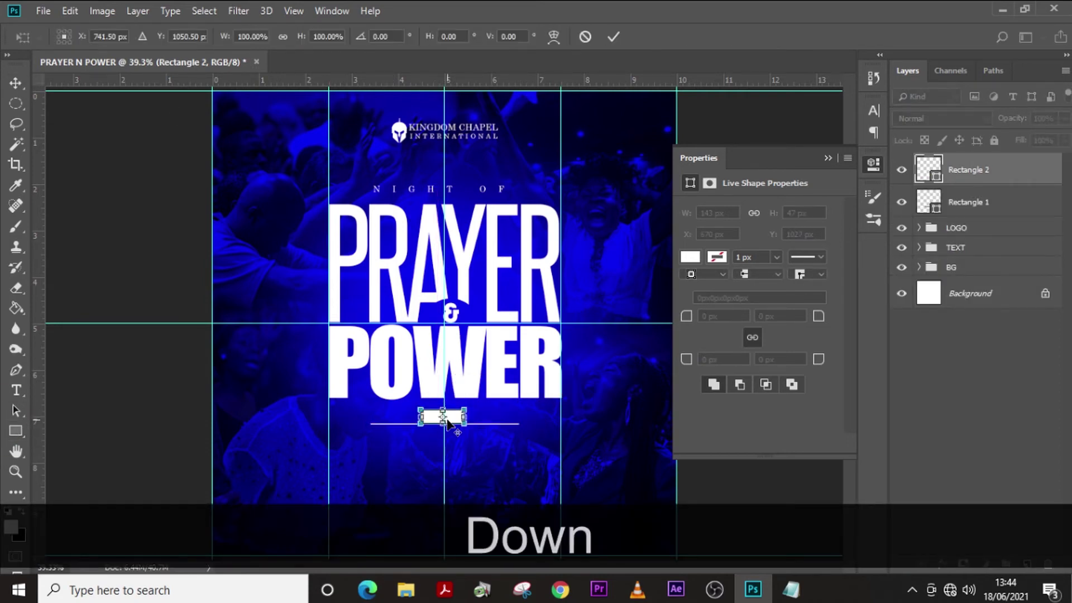
key(ctrl+equal)
key(ctrl+equal)
key(Right)
key(Right)
key(Right)
key(Right)
key(Left)
key(Return)
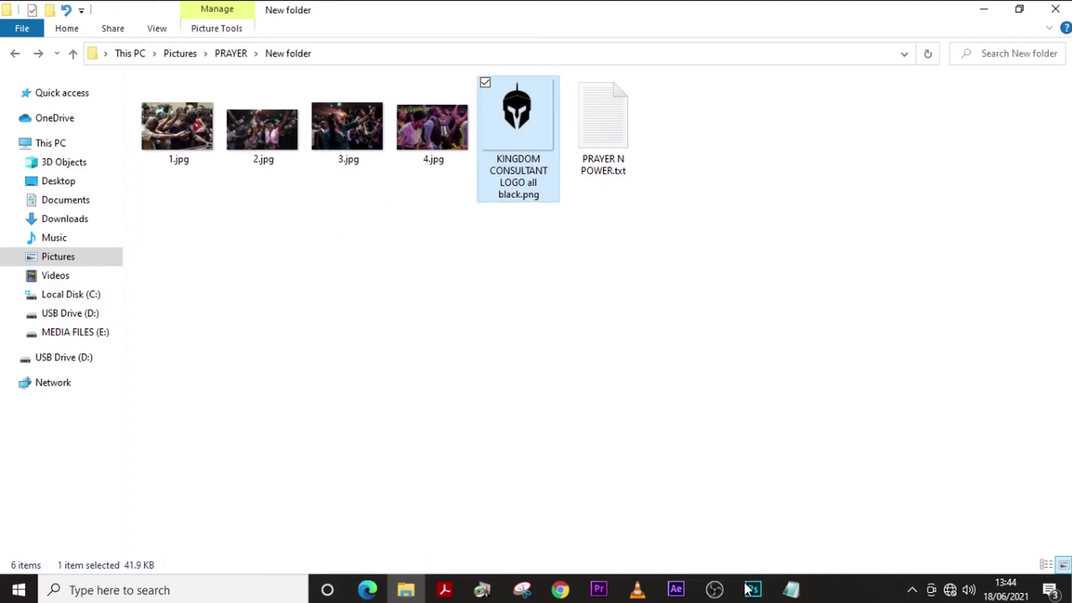
- Copy VENUE from the notes and paste it as new text below the line
click(790, 589)
drag(63, 154, 16, 150)
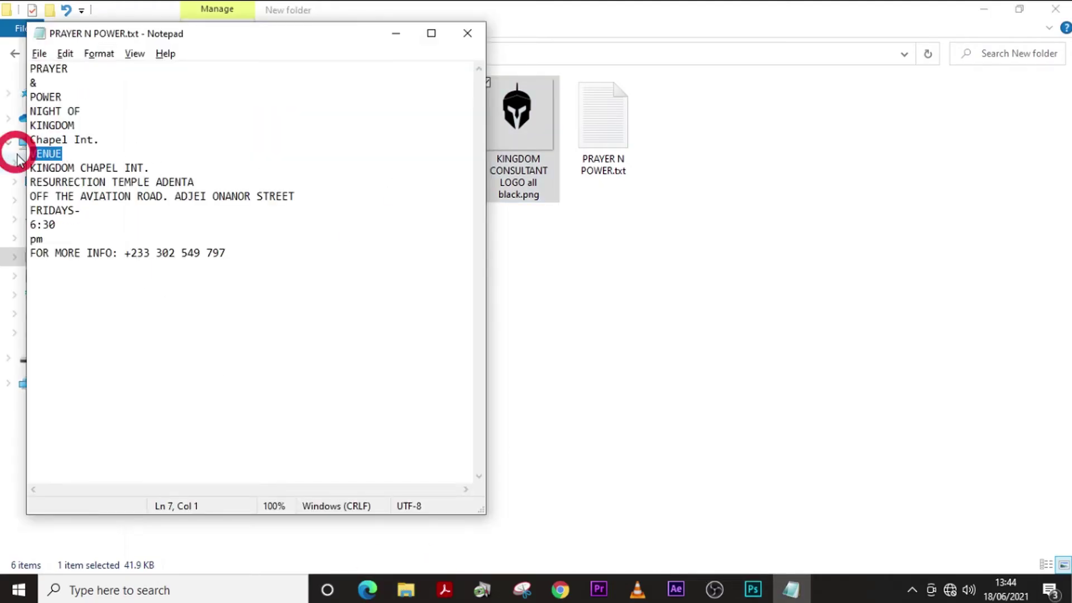
key(ctrl+c)
key(alt+Tab)
key(alt+Tab)
key(t)
click(347, 442)
key(ctrl+v)
- Make the VENUE text black with tracking 0 and size 10 pt
click(942, 173)
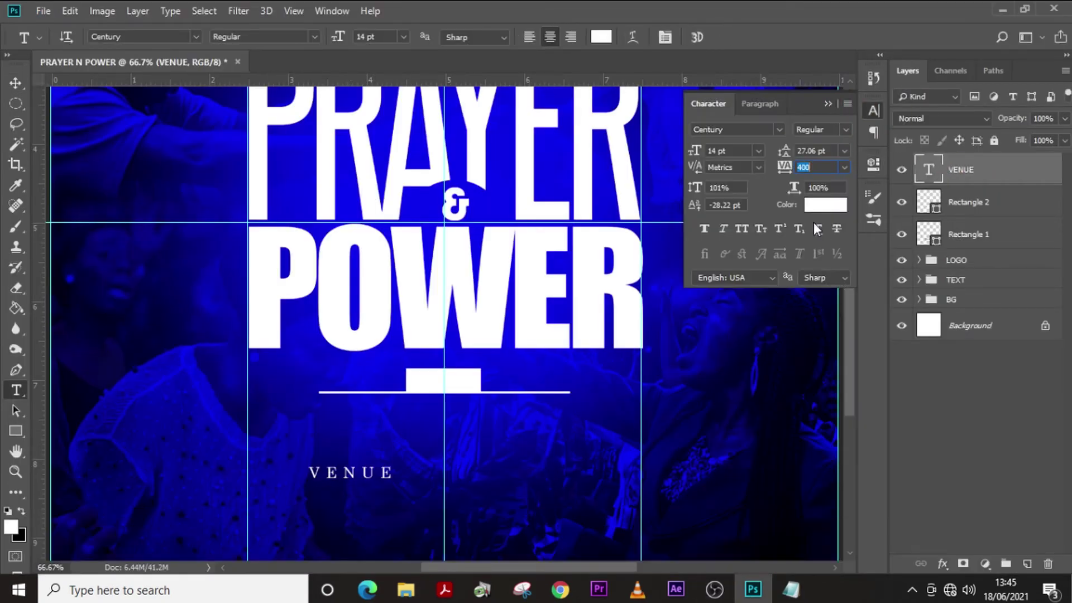
click(813, 222)
drag(587, 326, 560, 345)
click(928, 130)
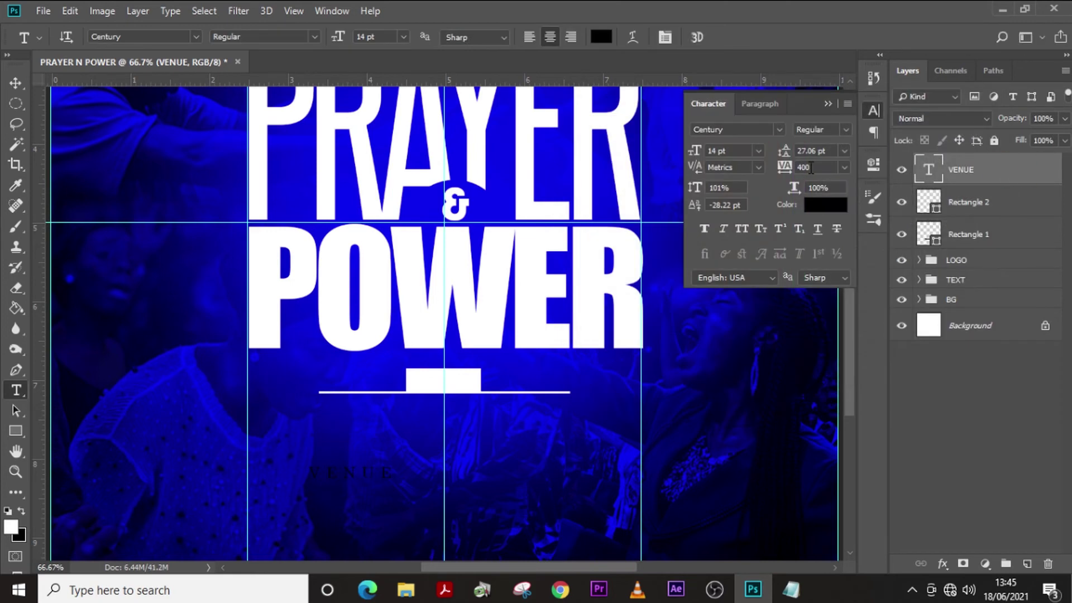
click(780, 167)
text(0)
click(694, 150)
text(10)
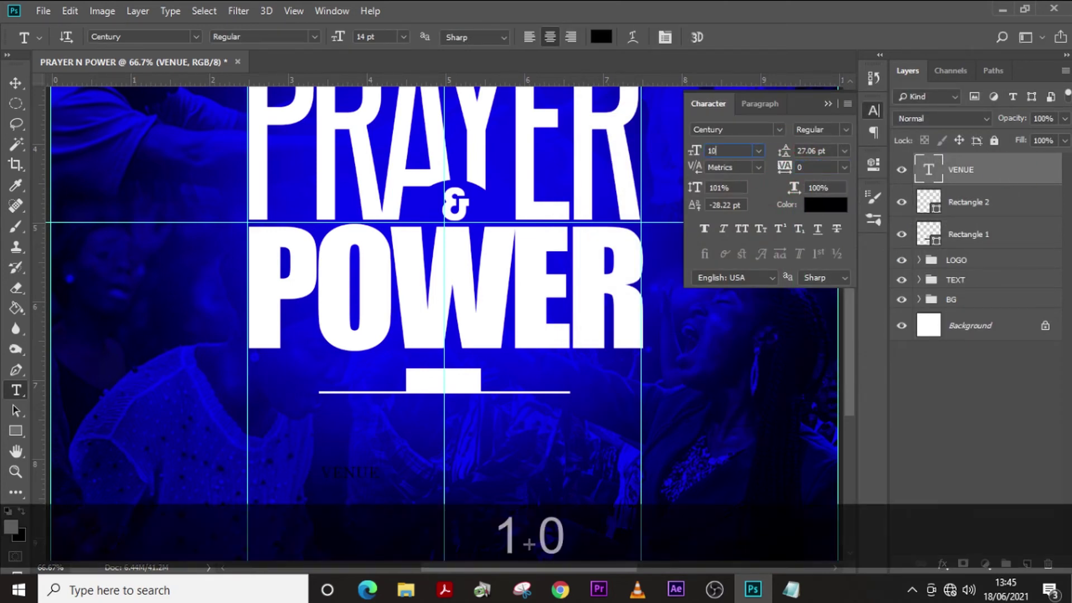
key(Return)
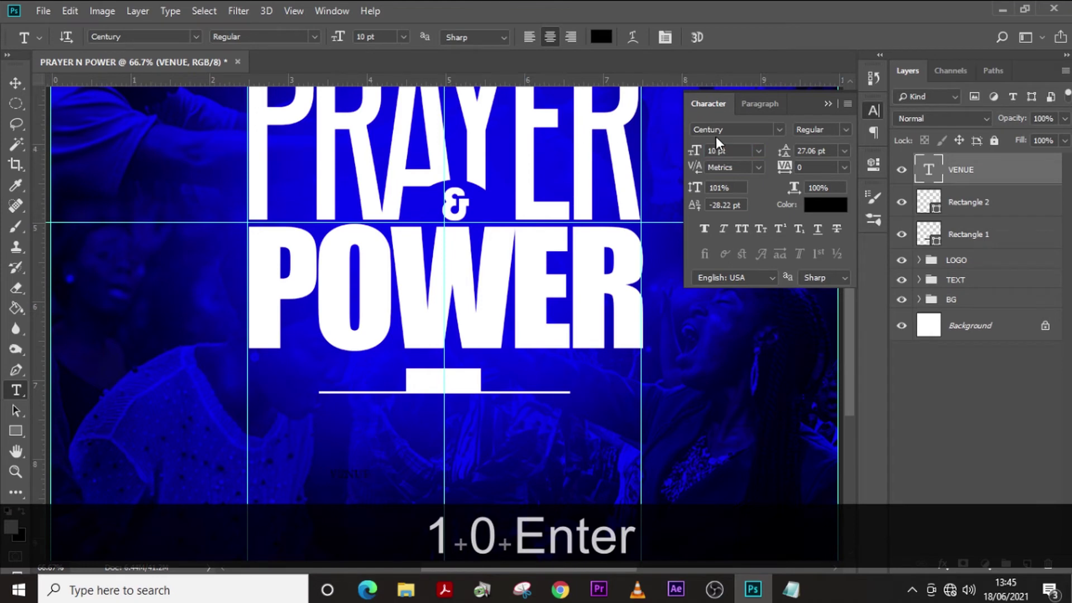
- Move VENUE into the white box, shrink the box around it, and centre VENUE
key(v)
drag(351, 473, 444, 380)
click(958, 204)
key(ctrl+t)
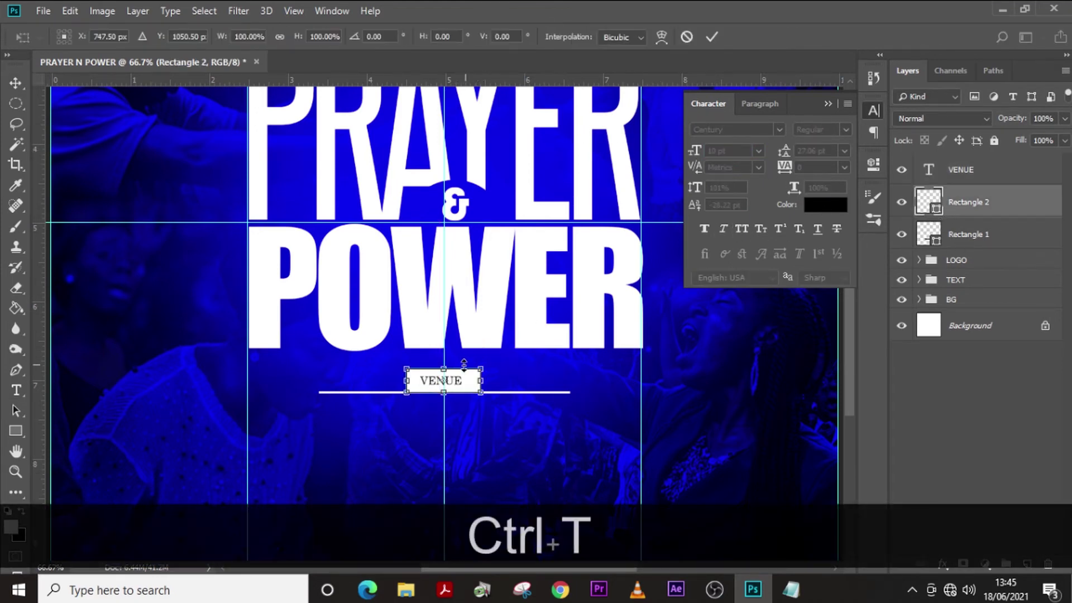
drag(444, 370, 472, 381)
key(Return)
click(948, 173)
key(ctrl+t)
key(Right)
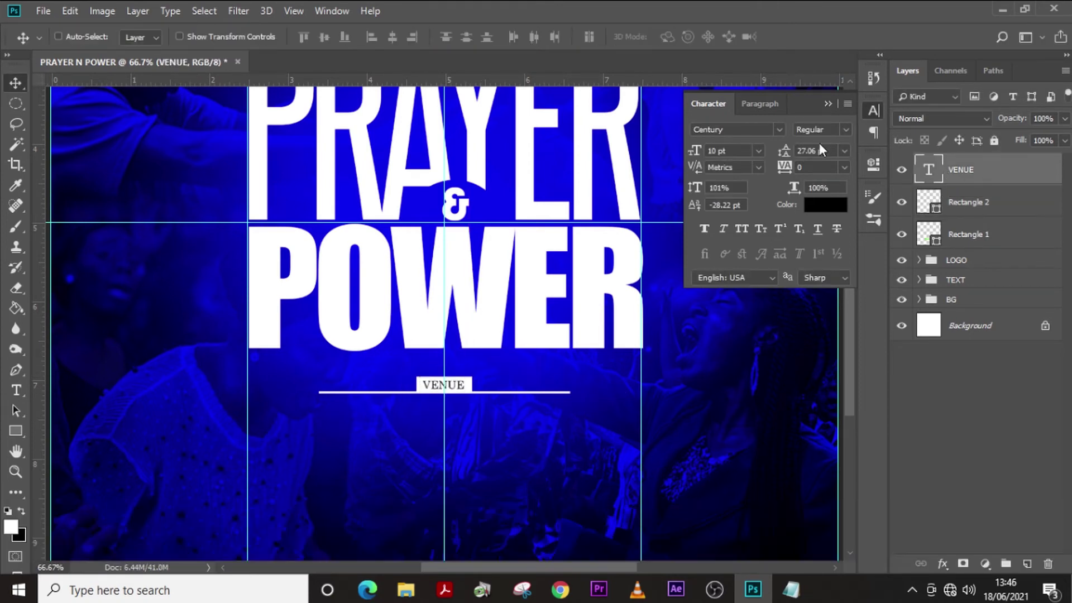
- Copy KINGDOM CHAPEL INT. from the notes, paste it as text, and move it below VENUE
key(t)
click(385, 427)
click(791, 590)
drag(151, 167, 28, 167)
key(ctrl+c)
key(alt+Tab)
key(ctrl+v)
text(V)
click(16, 83)
drag(410, 494, 457, 413)
- Set the venue name to Franklin Gothic Heavy 26 pt and delete the stray V
click(871, 110)
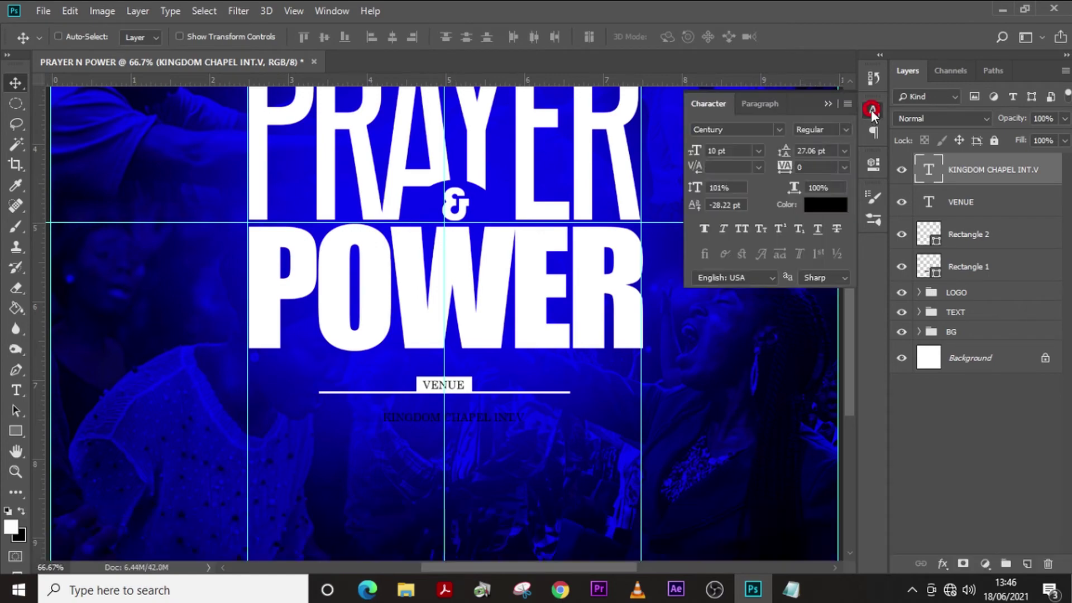
click(779, 128)
scroll(789, 370, down, 15)
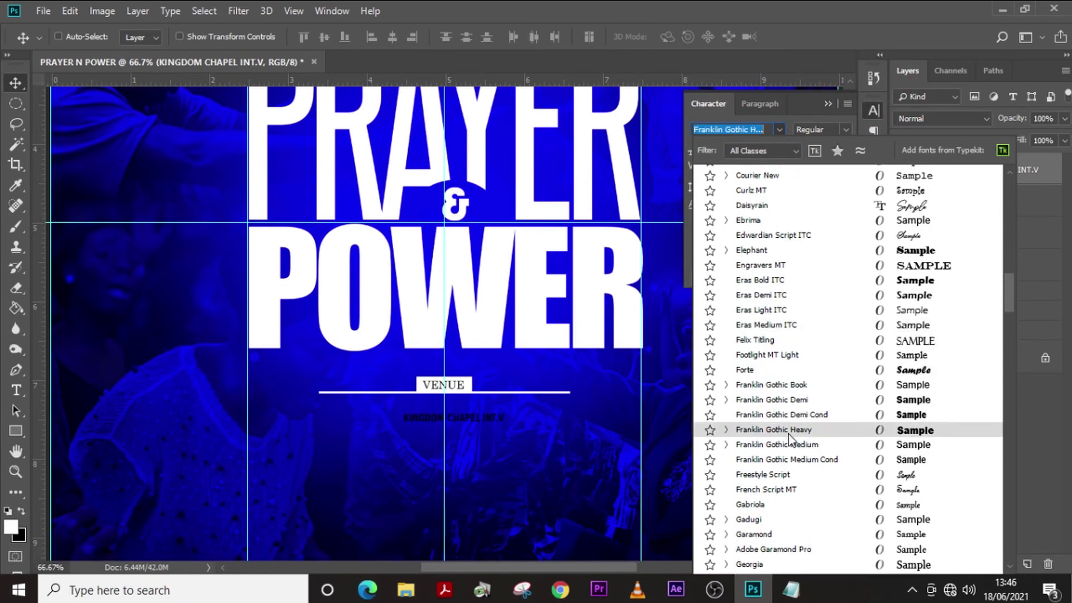
click(787, 435)
click(716, 153)
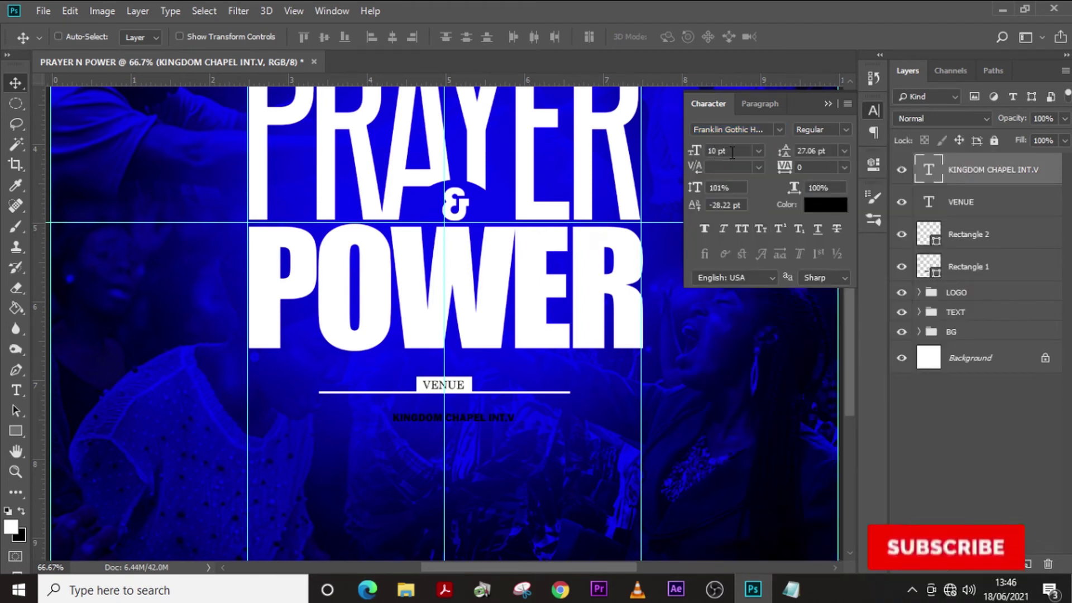
text(26)
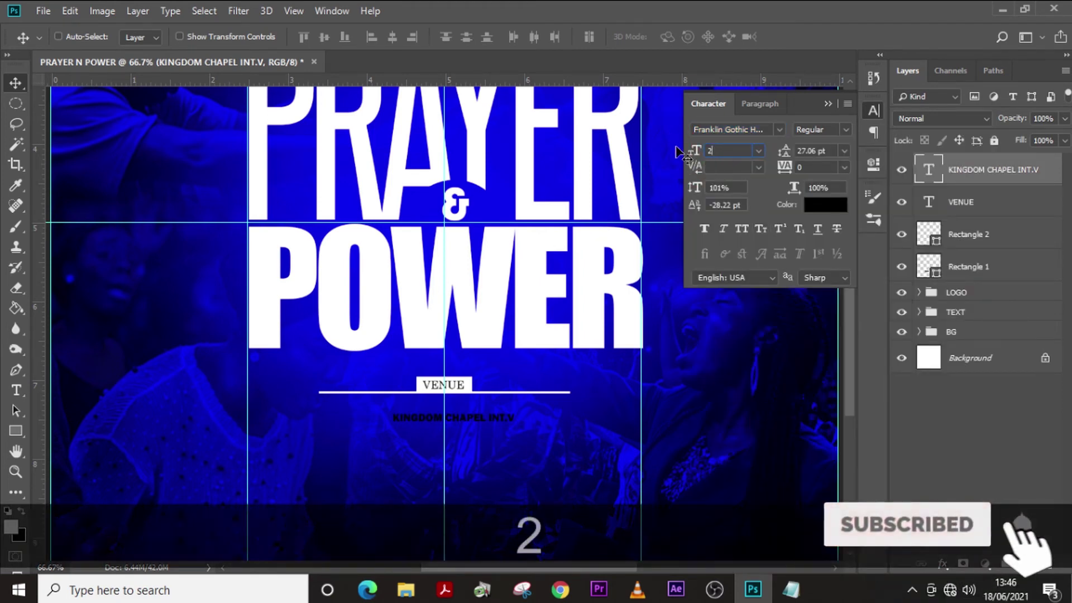
key(Return)
drag(590, 412, 624, 411)
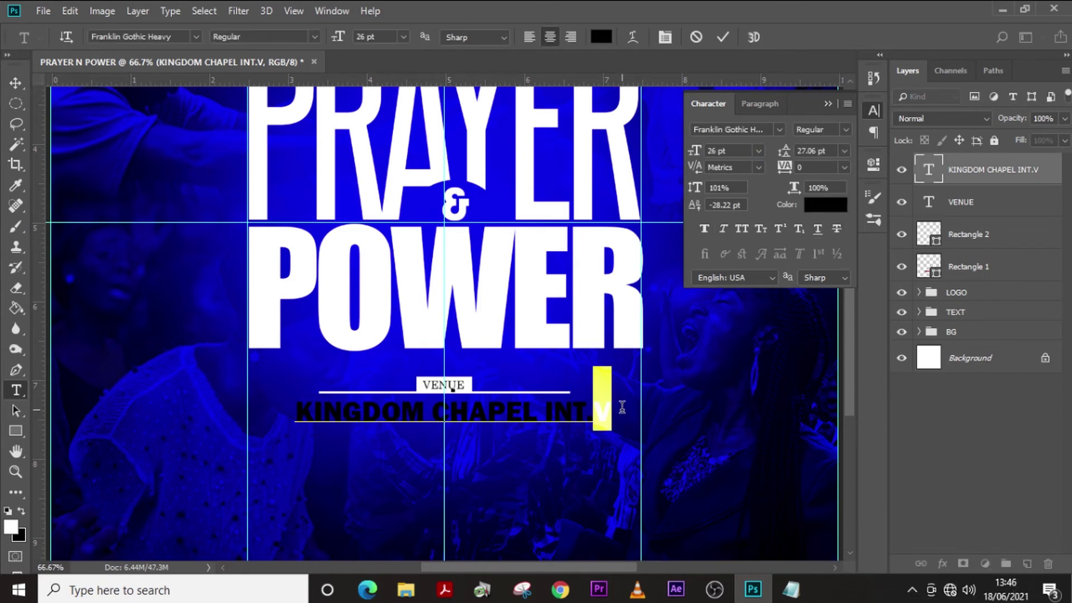
key(BackSpace)
- Make the venue name white, centred, tracking 0, then select the RESURRECTION TEMPLE ADENTA line in the notes
click(825, 204)
click(942, 129)
key(ctrl+t)
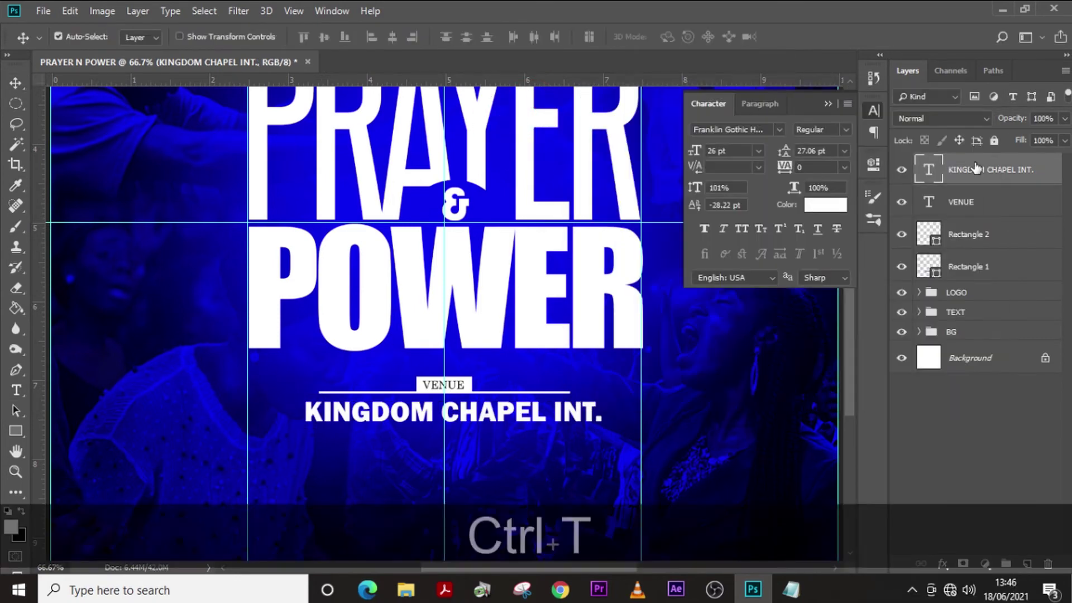
key(shift+Left)
key(shift+Left)
key(shift+Left)
key(shift+Left)
key(shift+Left)
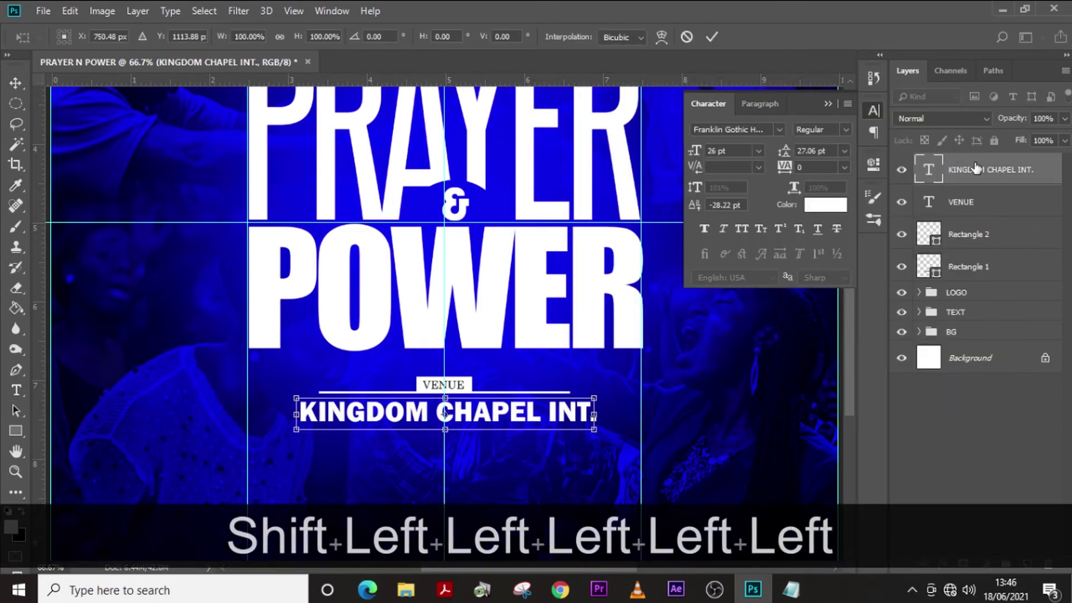
key(Return)
click(798, 167)
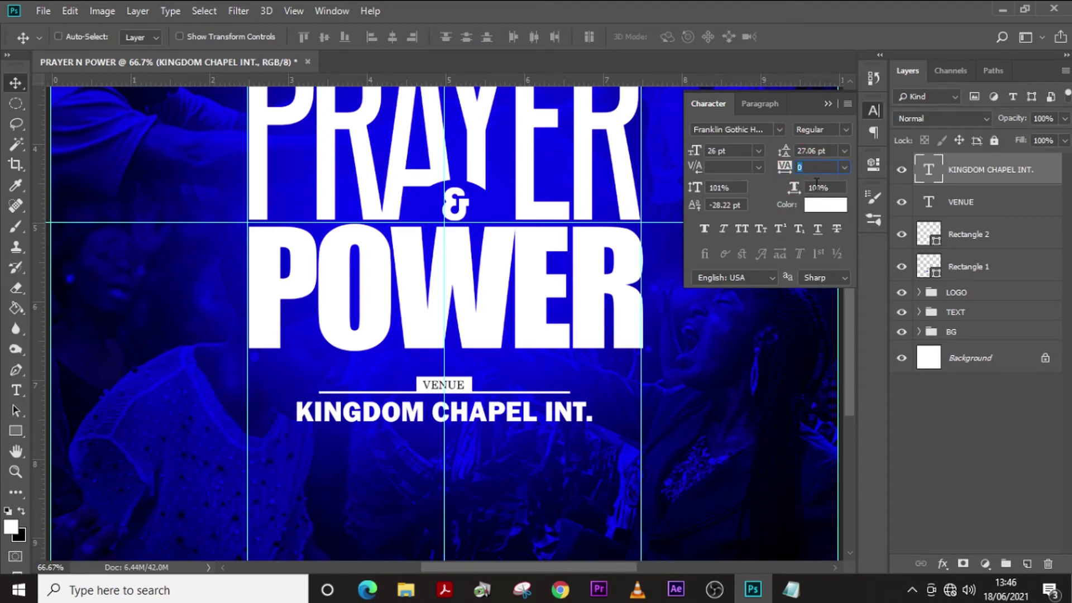
text(0)
key(Return)
click(792, 592)
drag(208, 186, 30, 183)
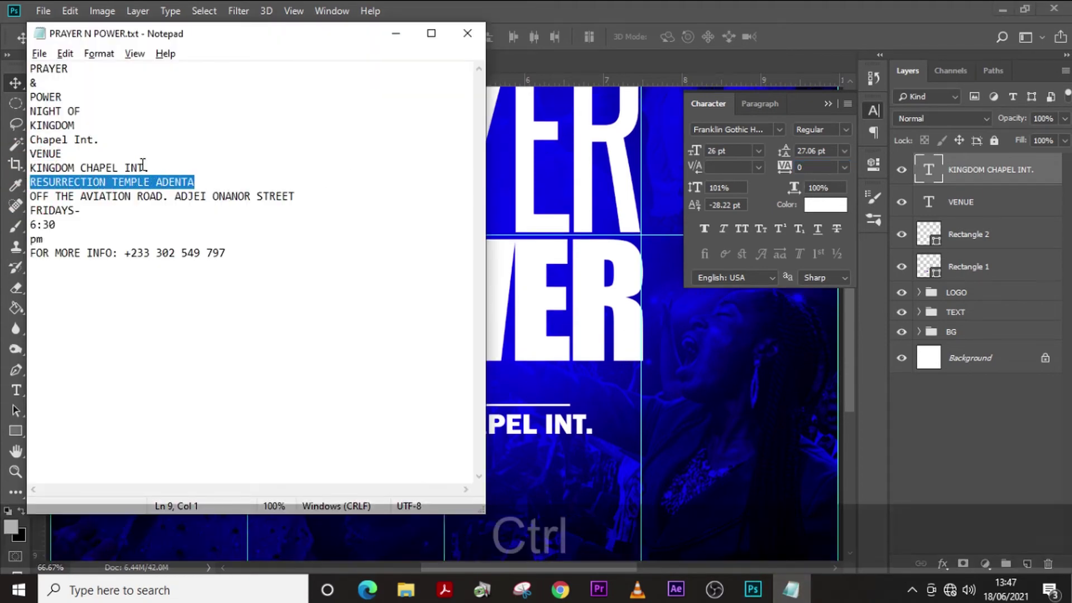
- Duplicate the KINGDOM CHAPEL INT. layer below itself and paste in RESURRECTION TEMPLE ADENTA
key(ctrl+c)
click(958, 161)
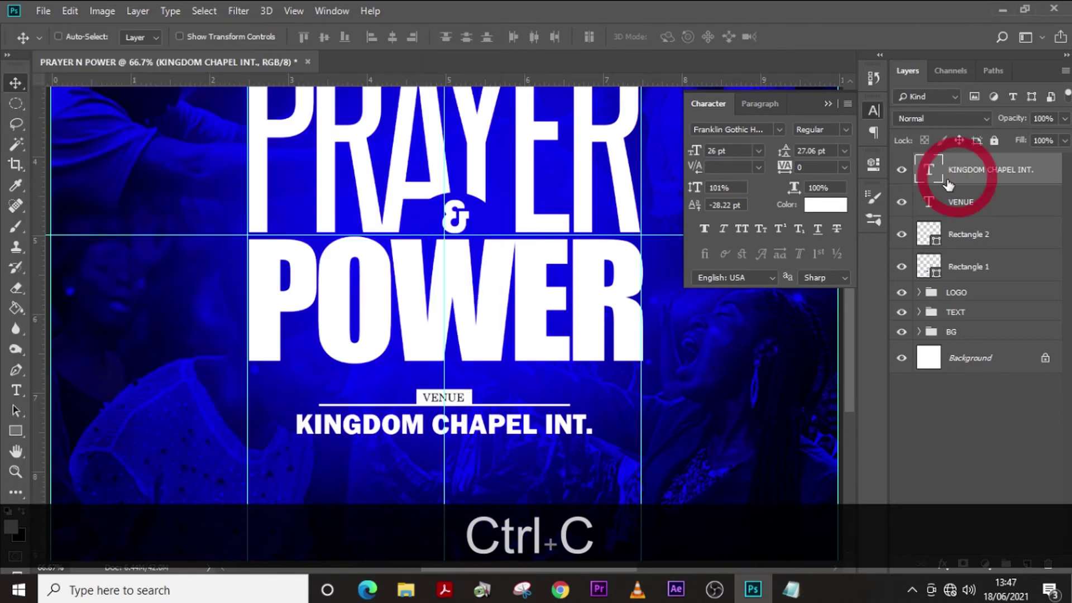
key(ctrl+j)
key(shift+Down)
key(shift+Down)
key(shift+Down)
key(shift+Down)
key(shift+Down)
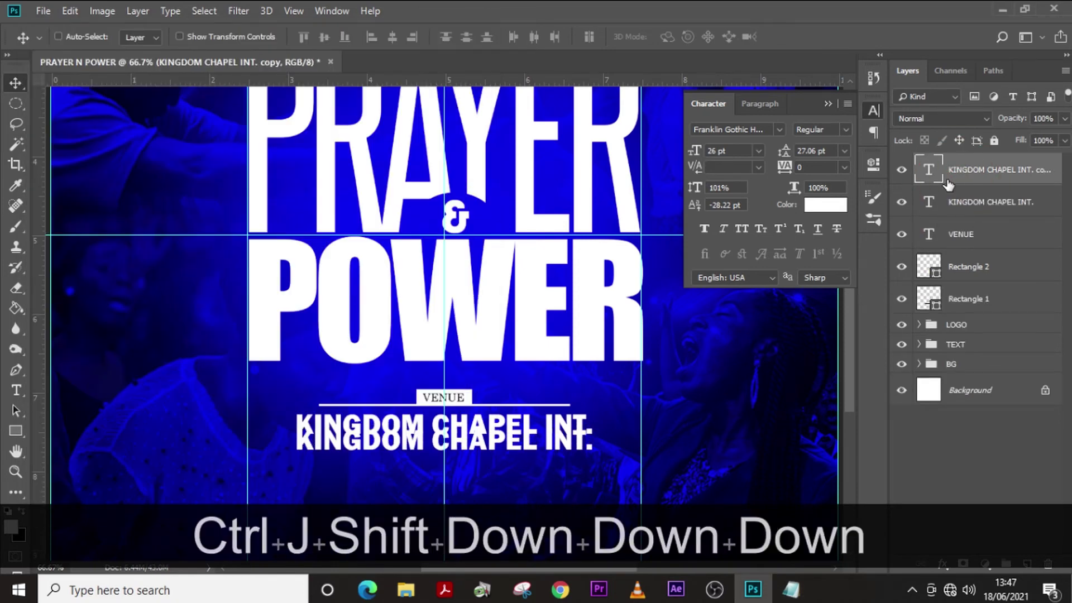
double_click(928, 169)
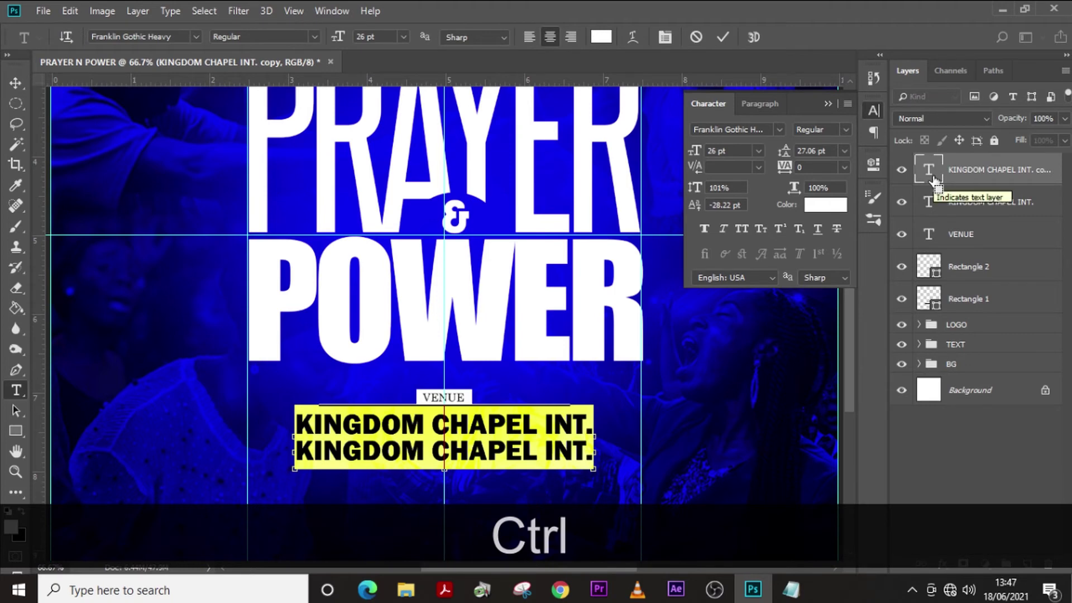
key(ctrl+v)
key(ctrl+Return)
- Set RESURRECTION TEMPLE ADENTA to Franklin Gothic Medium 14 pt, tracking 100, snug under the venue name
click(778, 130)
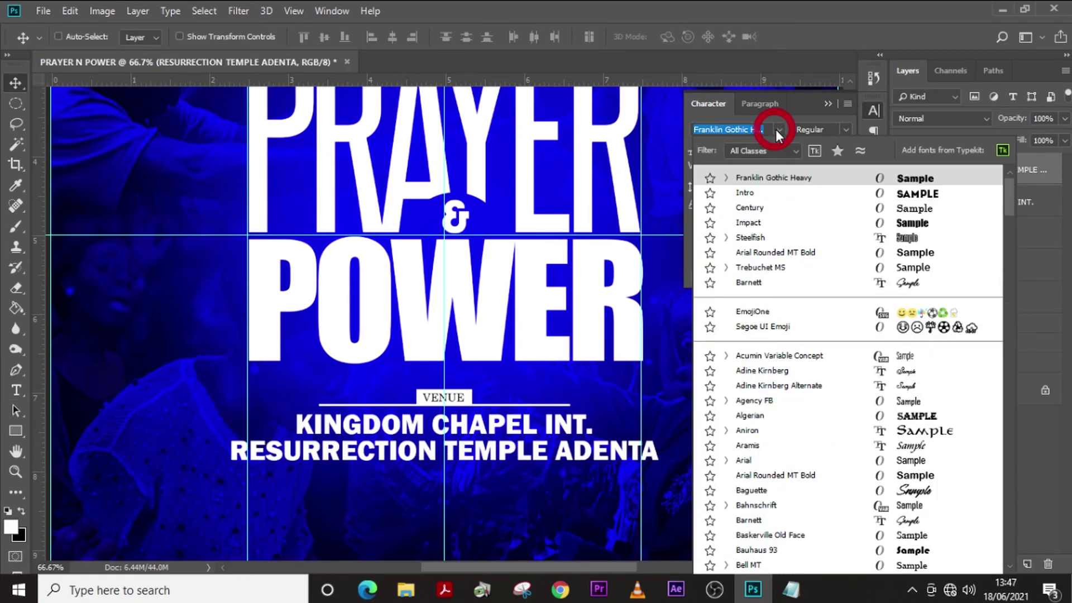
scroll(954, 330, down, 15)
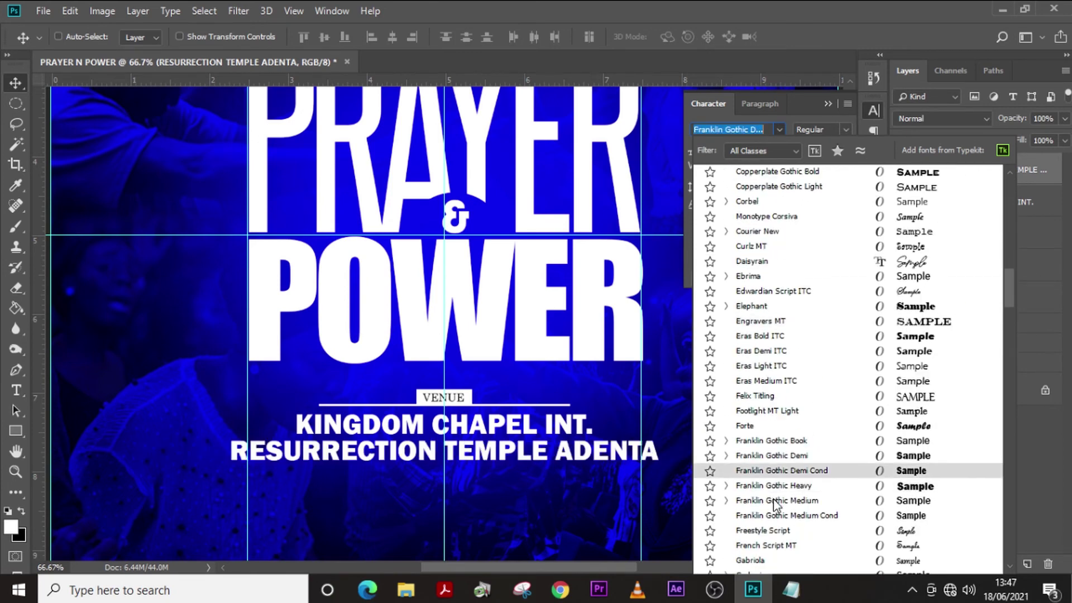
click(772, 498)
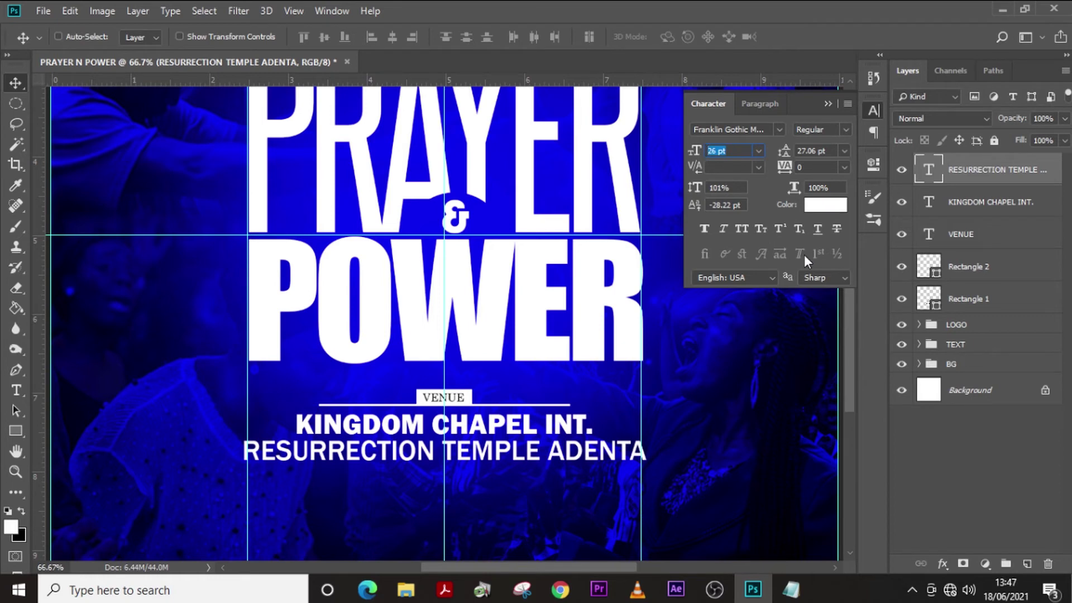
text(14)
key(Return)
click(802, 166)
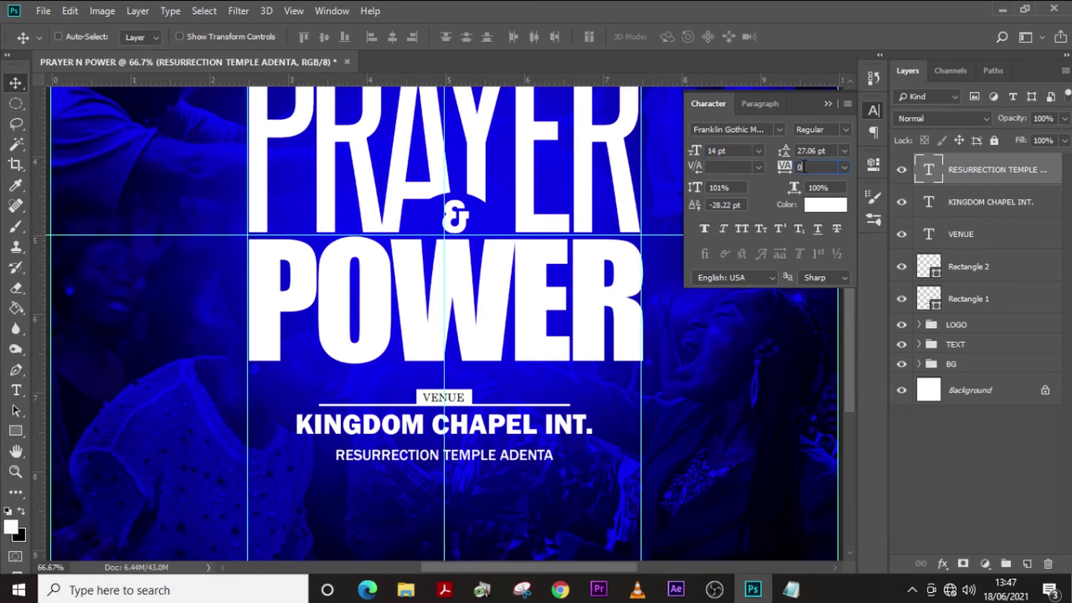
text(100)
key(Return)
key(shift+Up)
key(shift+Up)
key(shift+Up)
key(Down)
key(Down)
key(Down)
key(Down)
key(Down)
- Duplicate that line downward and replace its text with the street directions line copied from Notepad
key(ctrl+j)
key(shift+Down)
key(shift+Down)
key(shift+Down)
click(790, 589)
click(288, 193)
drag(288, 193, 43, 198)
key(ctrl+c)
click(937, 175)
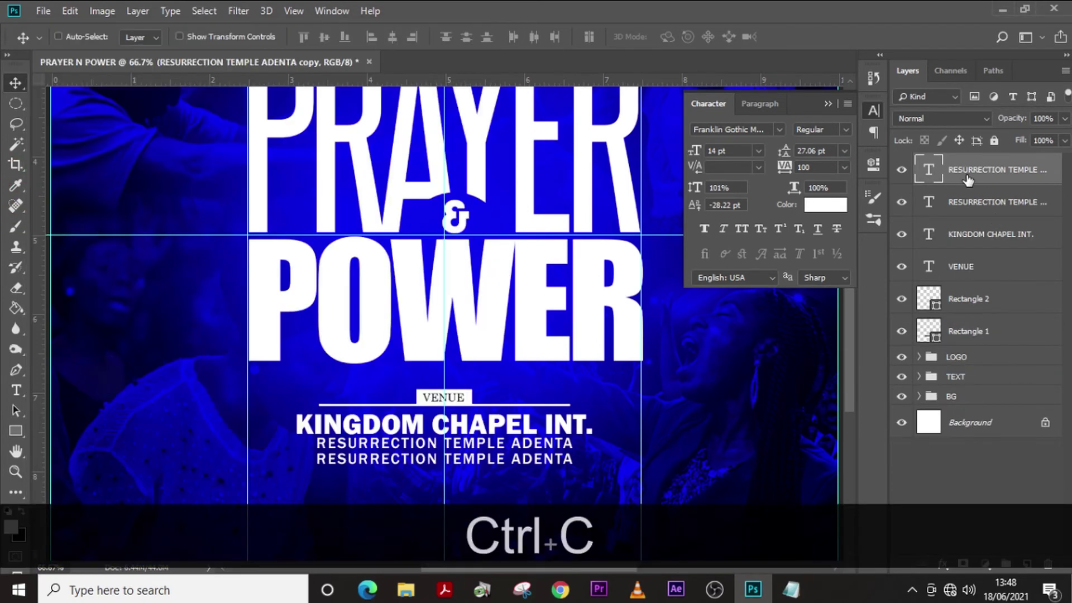
double_click(936, 176)
key(ctrl+v)
key(Escape)
key(v)
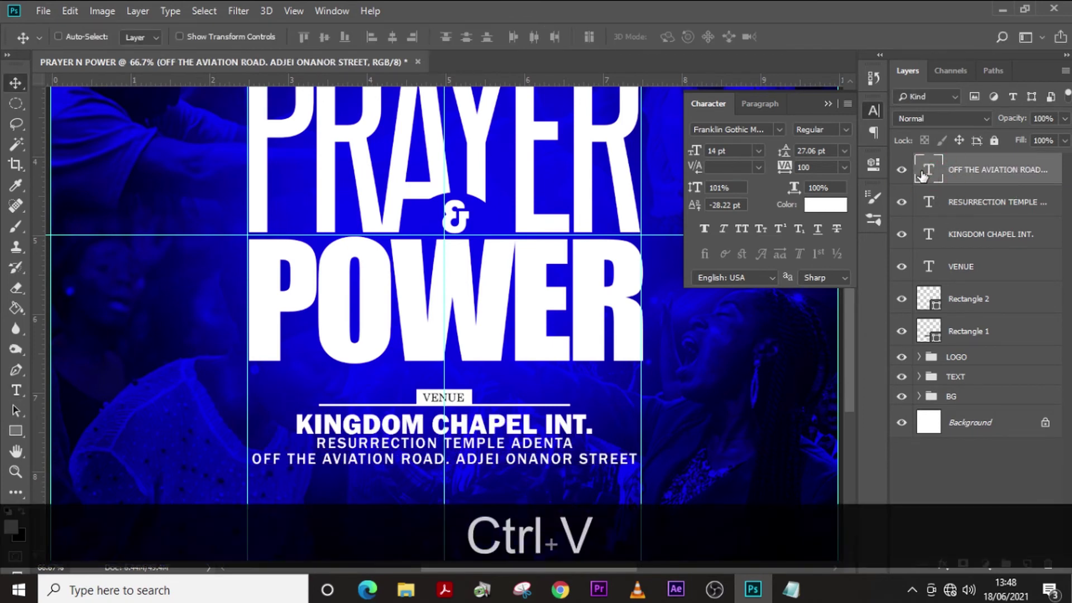
- Style the street line in Franklin Gothic Book 9 pt with tracking 130 and nudge it up
click(779, 130)
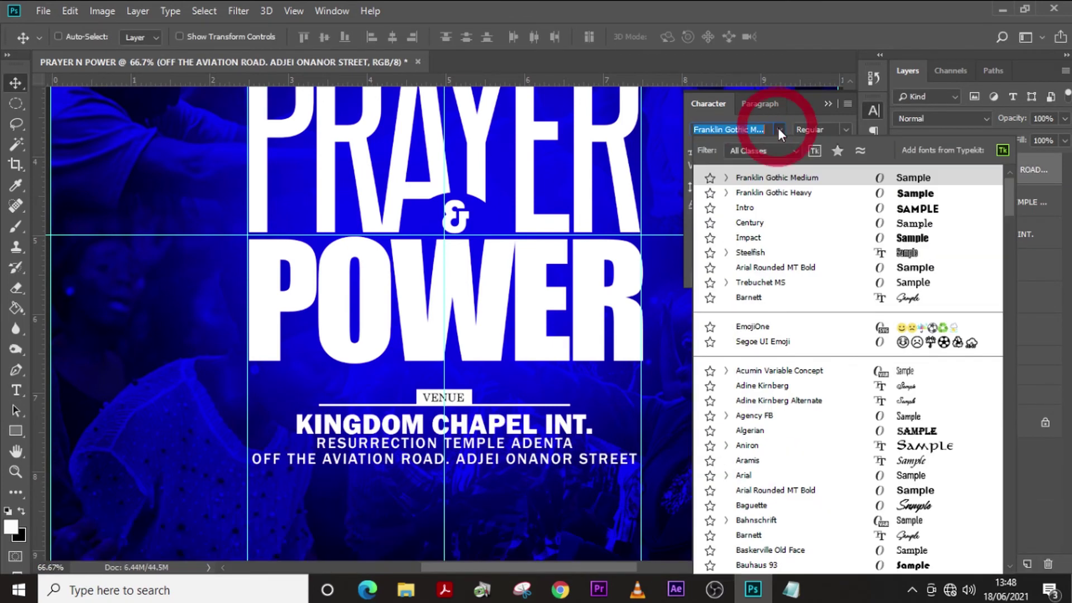
scroll(809, 335, down, 10)
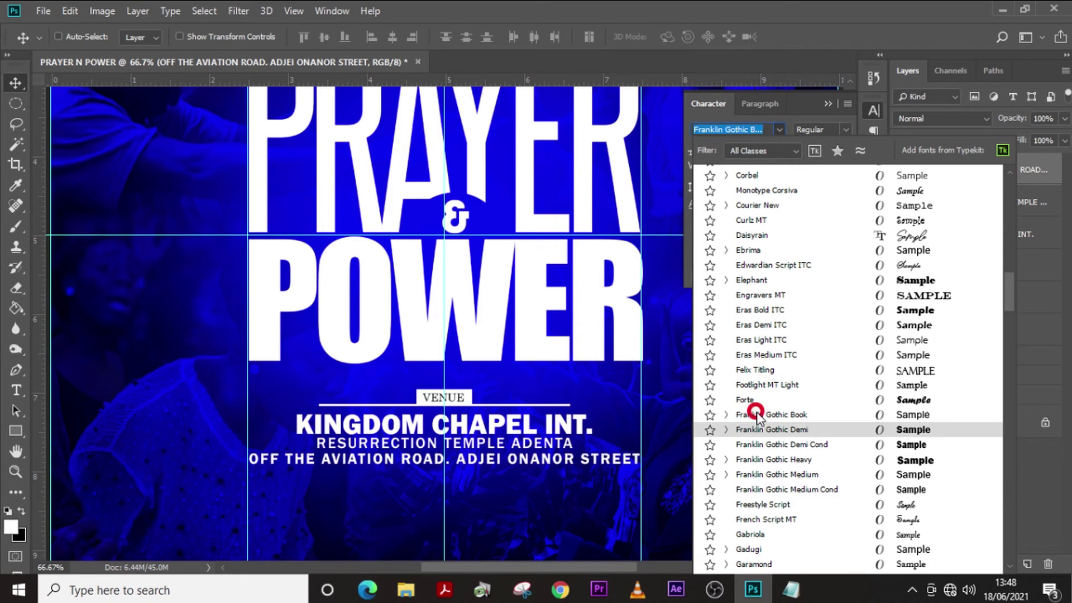
click(756, 413)
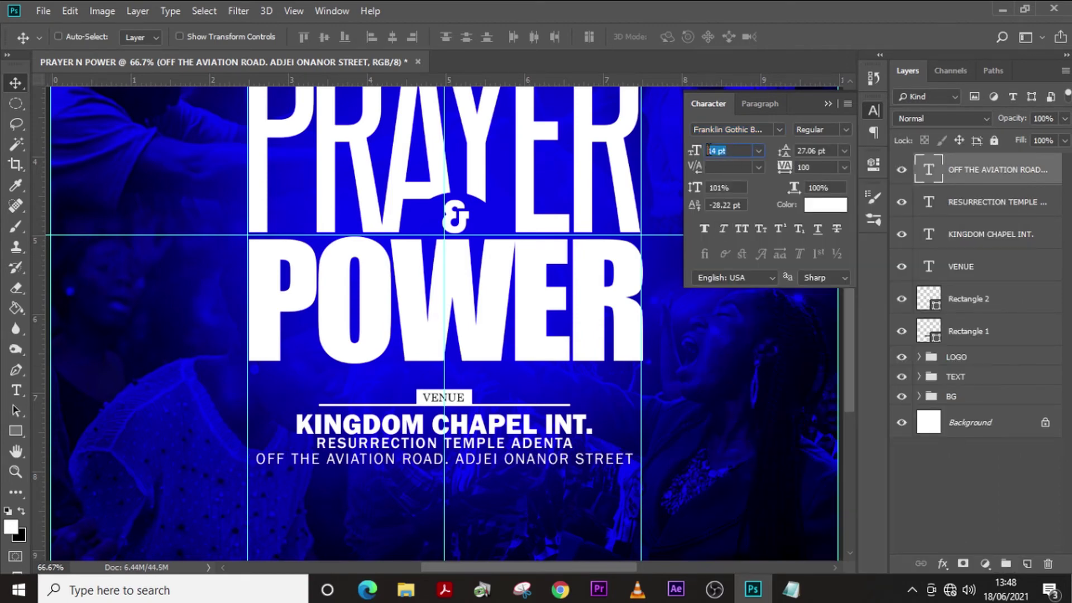
text(9)
key(Return)
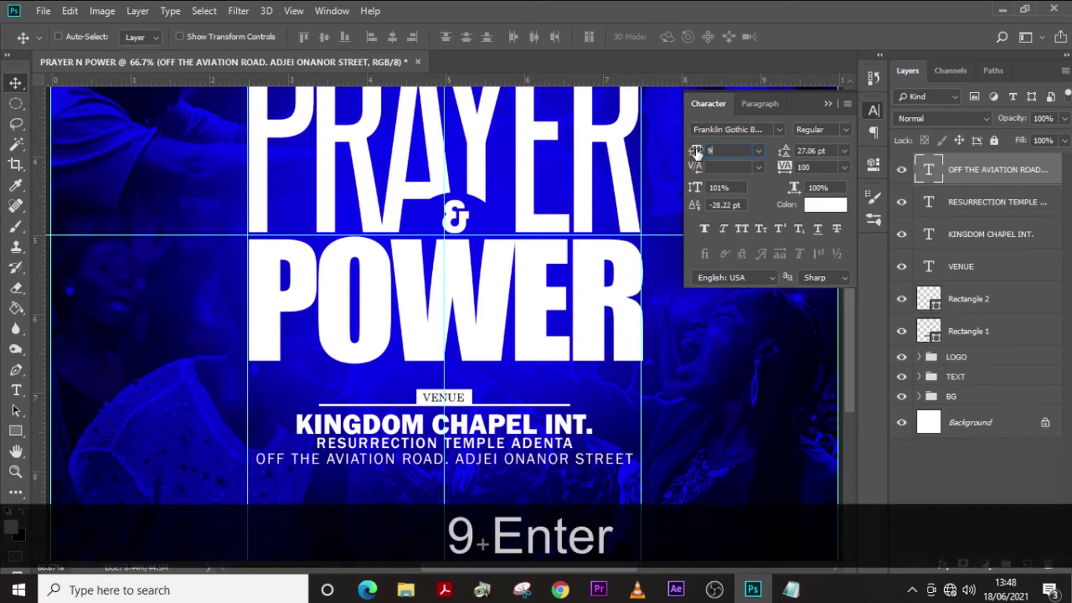
click(784, 167)
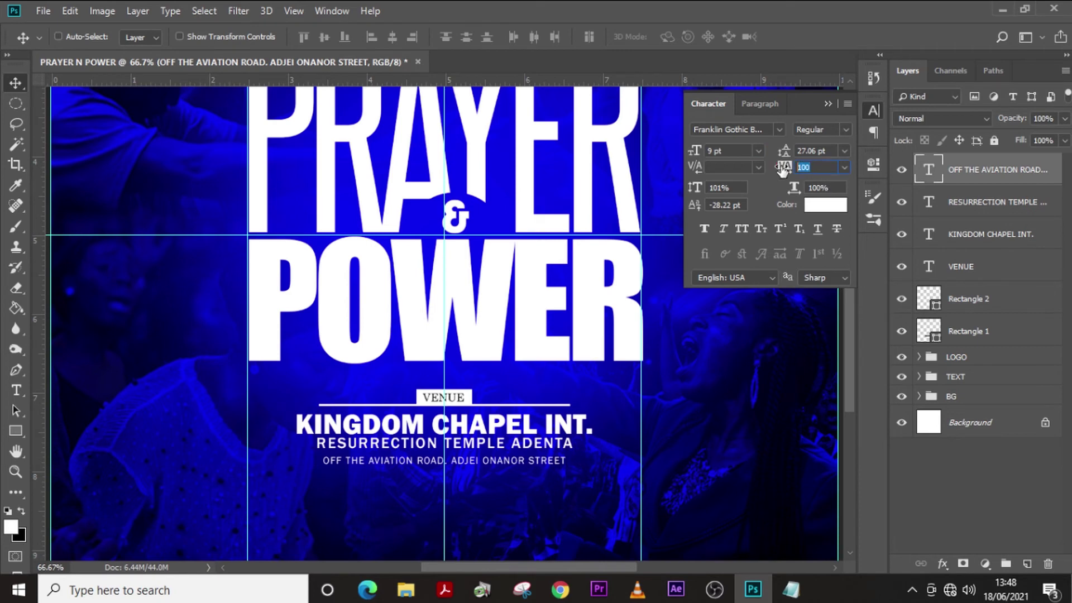
mouse_move(780, 170)
mouse_down()
mouse_move(815, 171)
mouse_move(787, 172)
mouse_up()
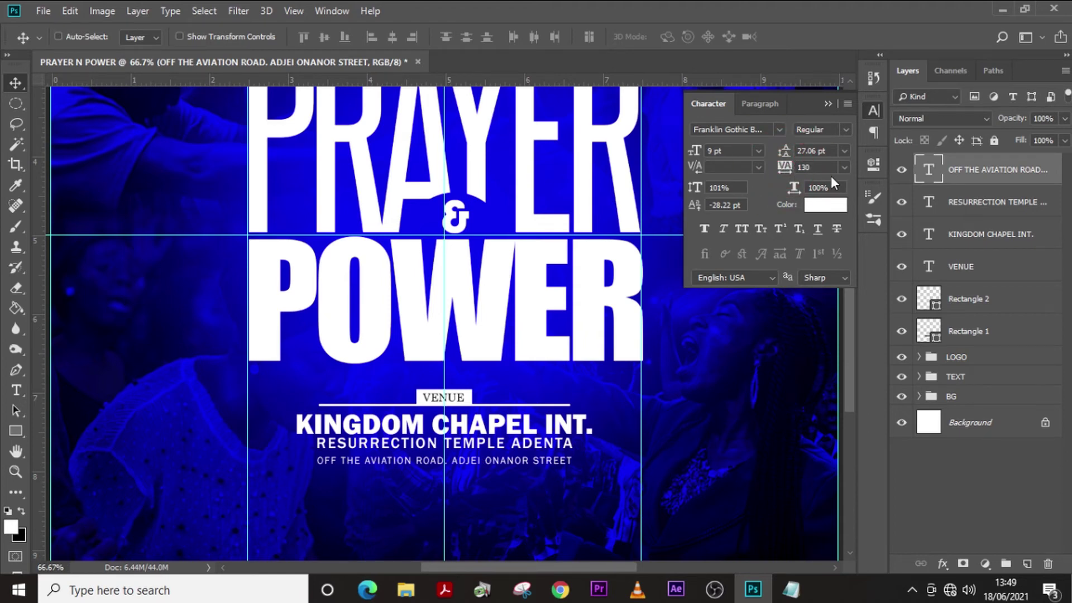
key(ctrl+t)
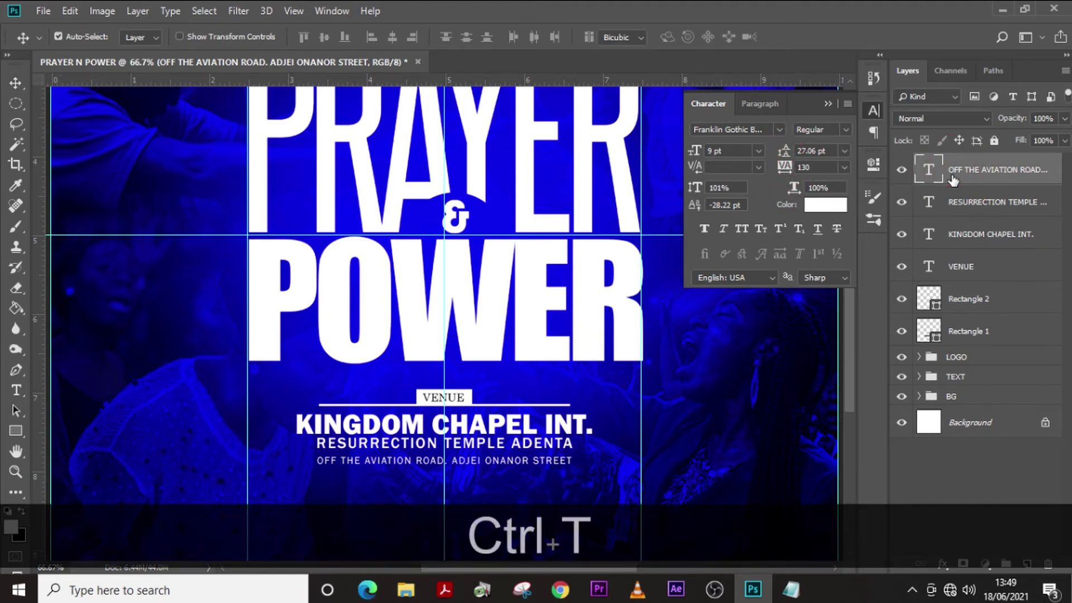
key(Return)
key(Up)
key(Up)
key(Up)
key(Up)
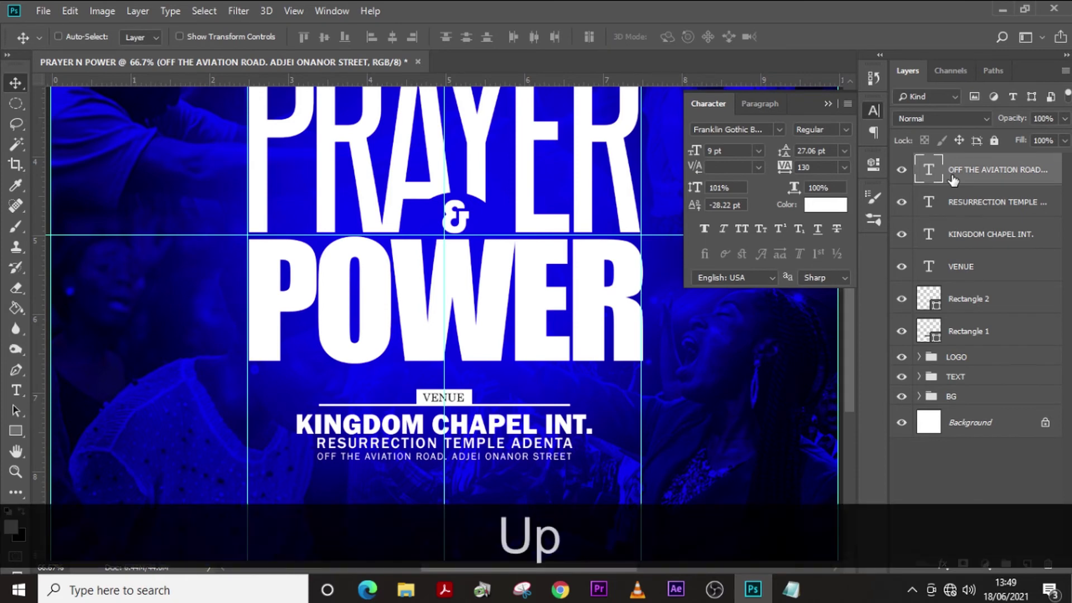
click(951, 332)
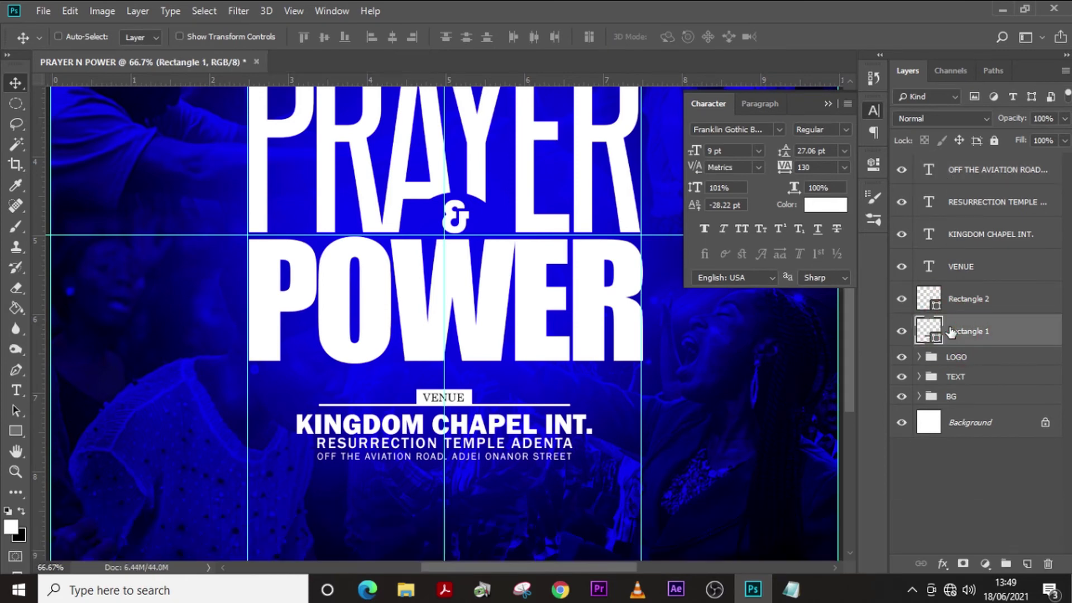
- Duplicate the thin rule and place the copy below the street line
key(ctrl+j)
key(shift+Down)
key(shift+Down)
key(shift+Down)
key(shift+Down)
key(shift+Down)
key(shift+Down)
key(shift+Down)
key(shift+Down)
key(shift+Down)
key(shift+Down)
key(shift+Down)
key(shift+Down)
key(shift+Down)
key(shift+Down)
key(shift+Down)
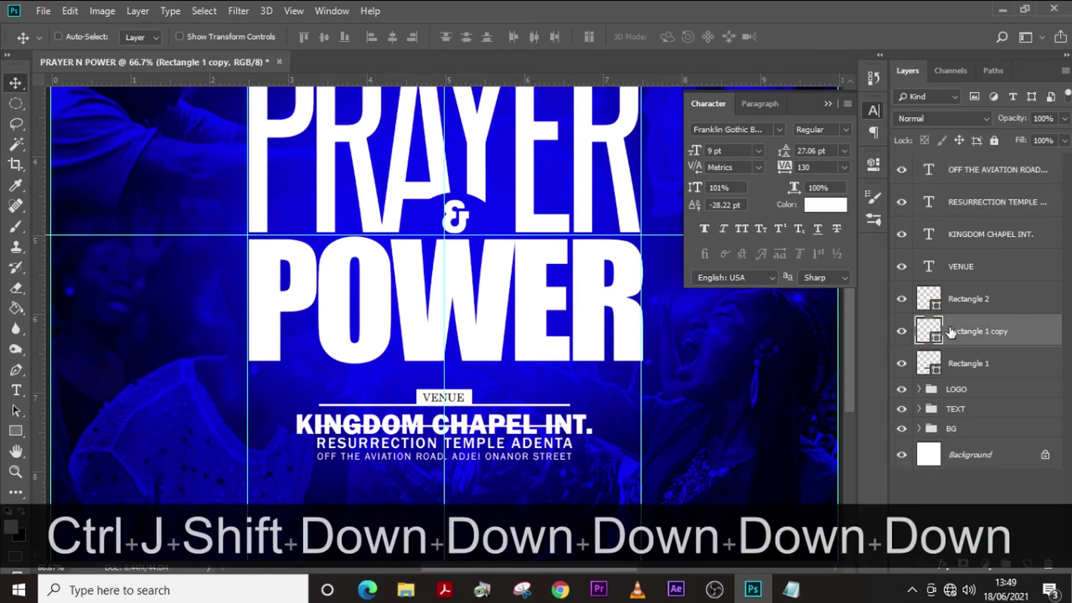
key(shift+Down)
key(shift+Down)
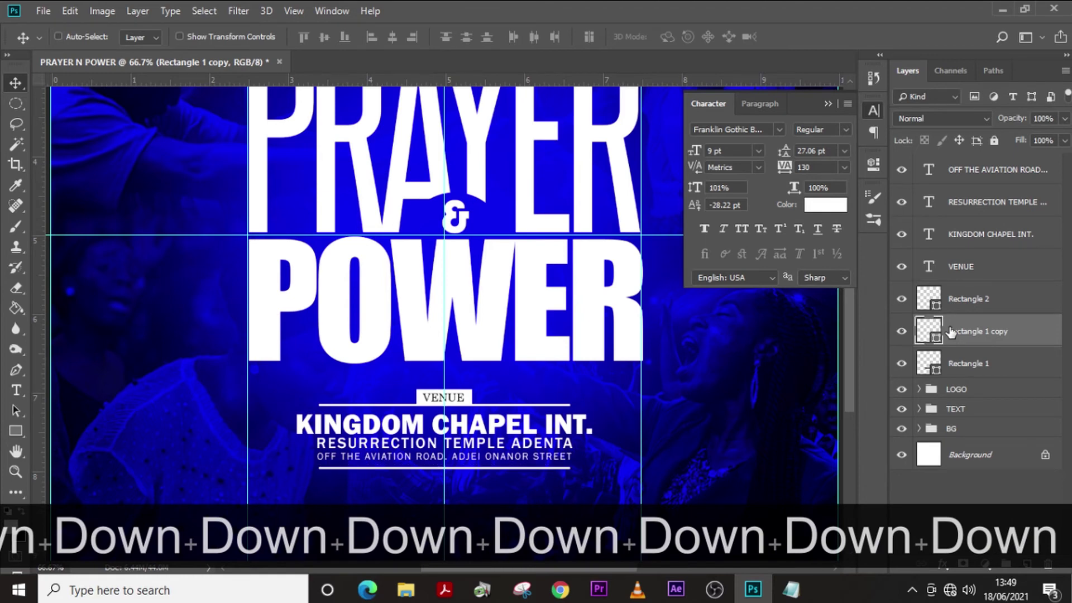
- Reorder Rectangle 2 below Rectangle 1 copy, then nudge the upper rule, VENUE box and VENUE text down
click(958, 364)
click(957, 296)
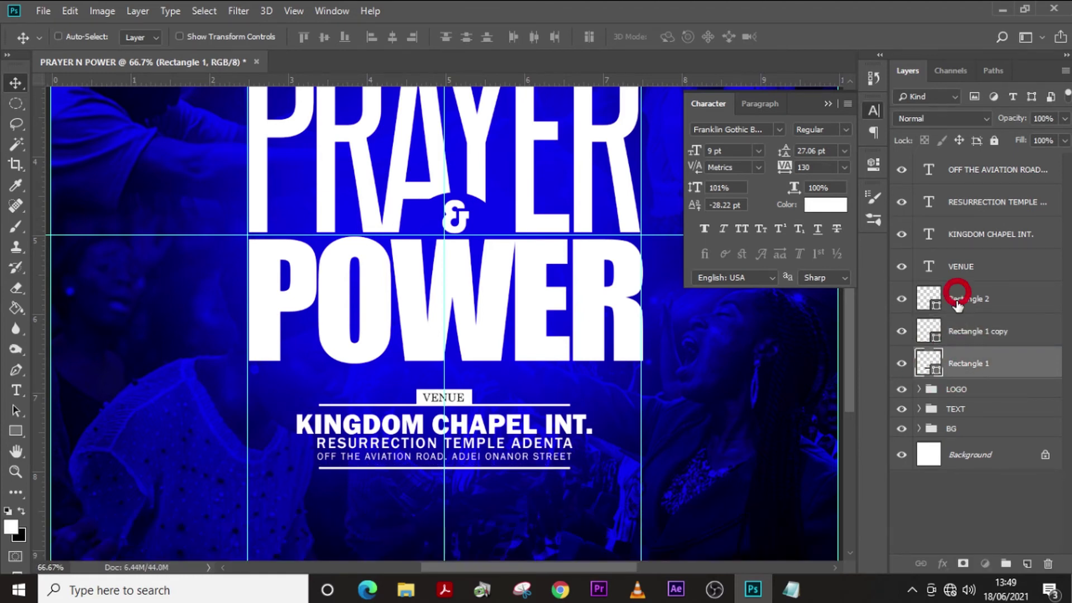
drag(957, 338, 963, 357)
ctrl+click(965, 372)
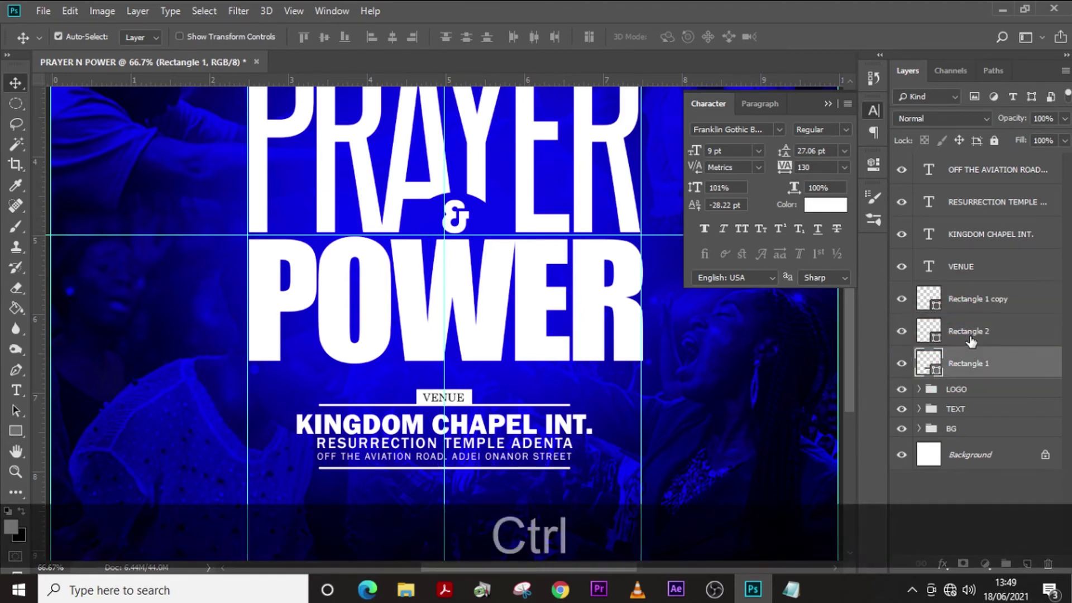
key(Down)
key(Down)
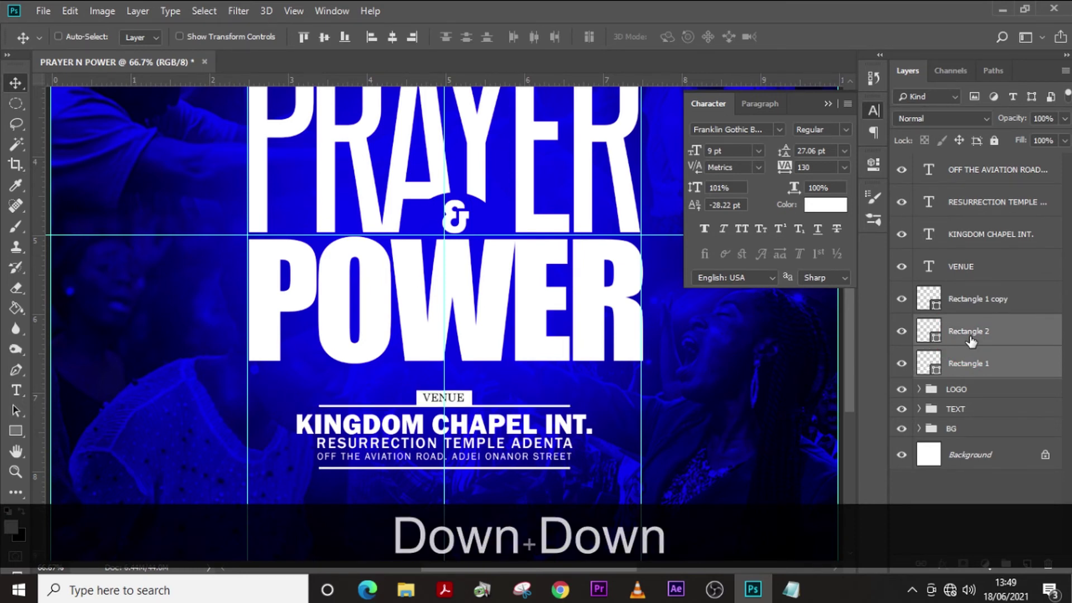
click(950, 273)
key(Down)
key(Down)
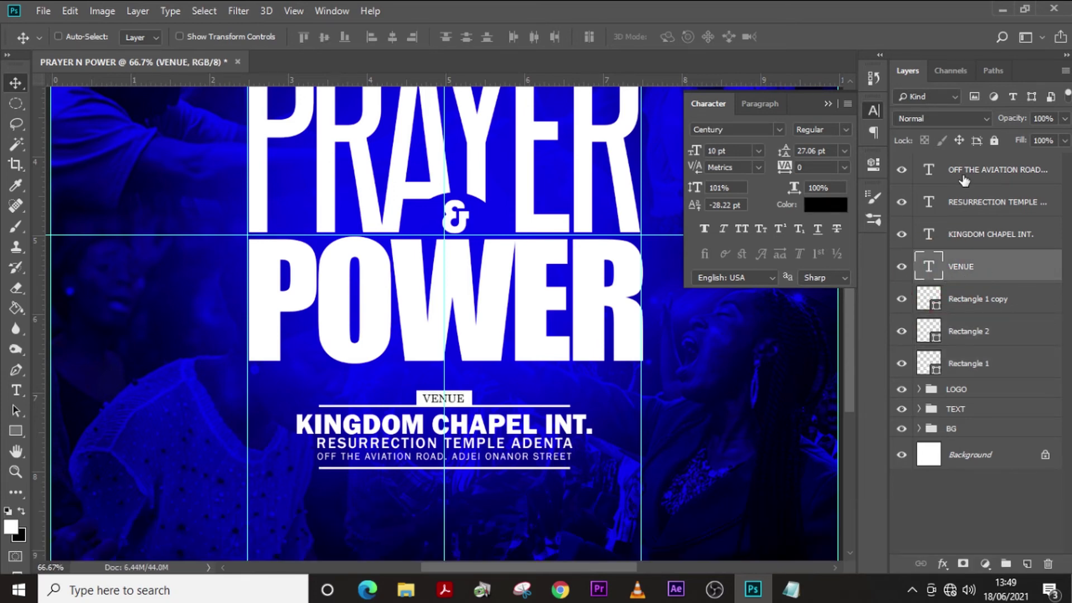
- Duplicate the KINGDOM CHAPEL INT. layer and move the copy to the top of the layer stack
click(961, 239)
key(ctrl+j)
drag(968, 238, 968, 159)
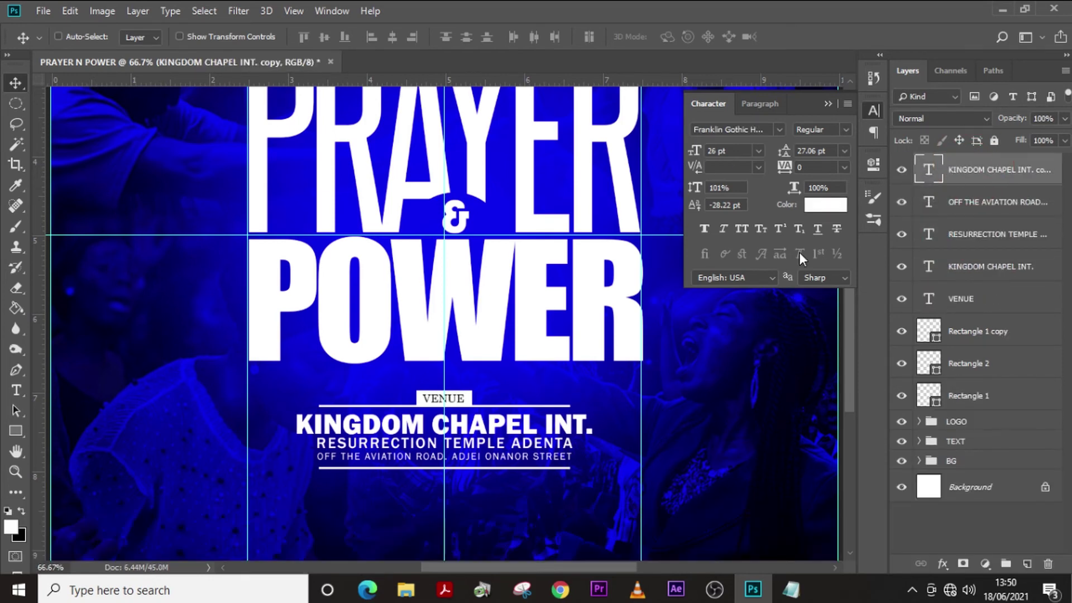
- Move the duplicated venue name below the lower rule and retype it as FRIDAYS-
key(shift+Down)
key(shift+Down)
key(shift+Down)
key(shift+Down)
key(shift+Down)
key(shift+Down)
key(shift+Down)
key(shift+Down)
key(shift+Down)
key(shift+Down)
key(shift+Down)
key(shift+Down)
key(shift+Down)
key(shift+Down)
key(shift+Down)
key(shift+Down)
key(shift+Down)
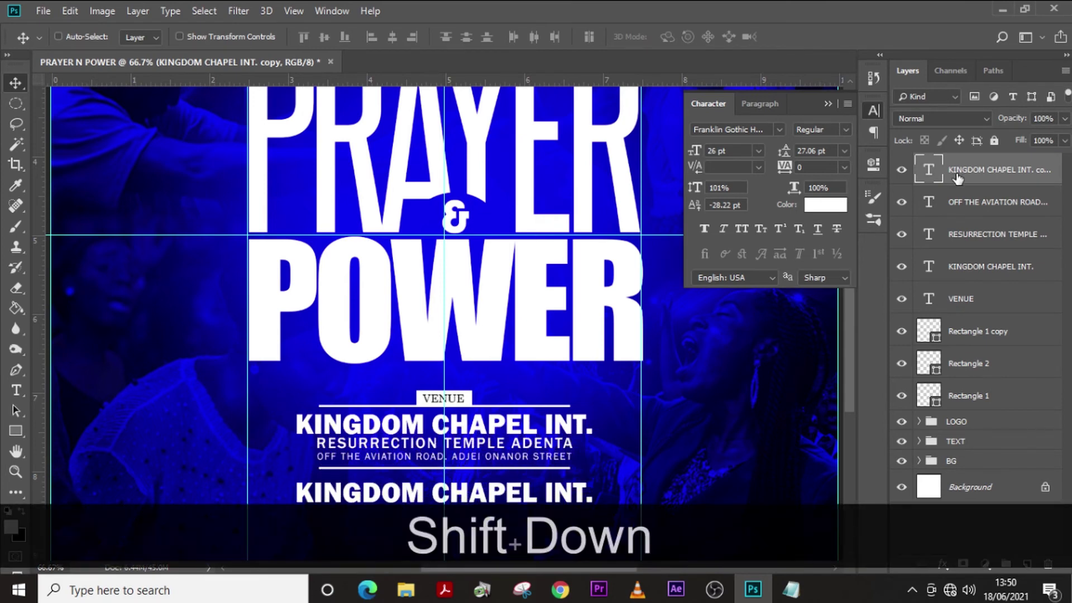
double_click(927, 170)
text(FRI)
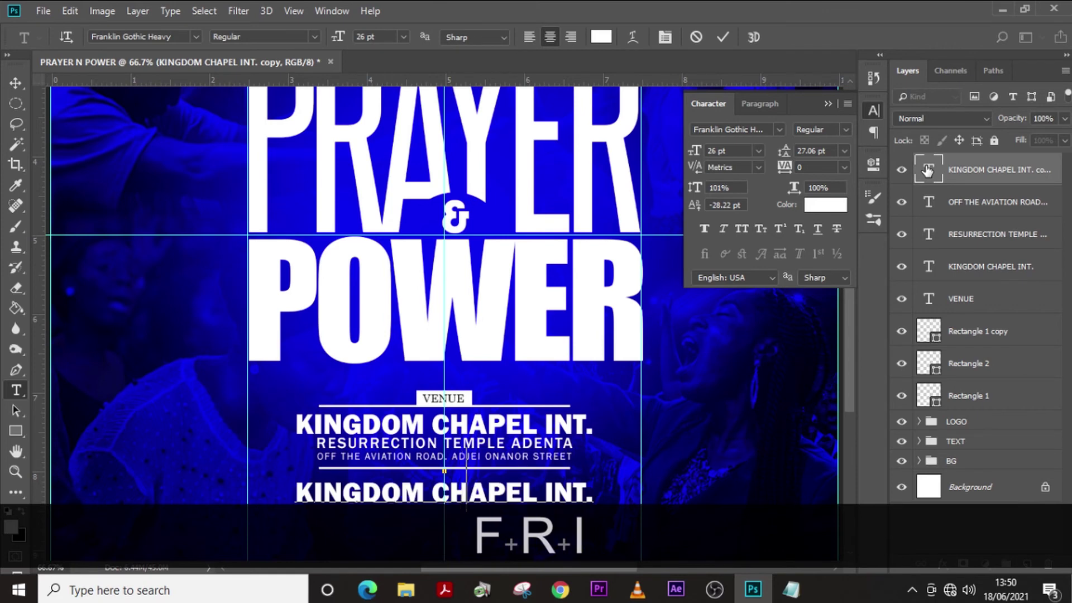
text(DAYS)
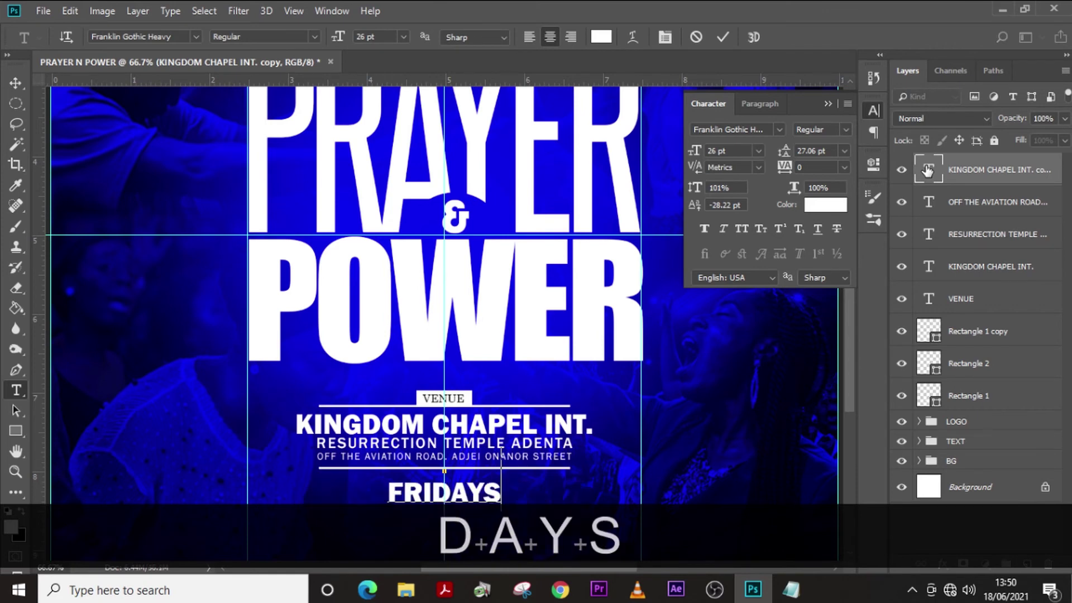
text(-)
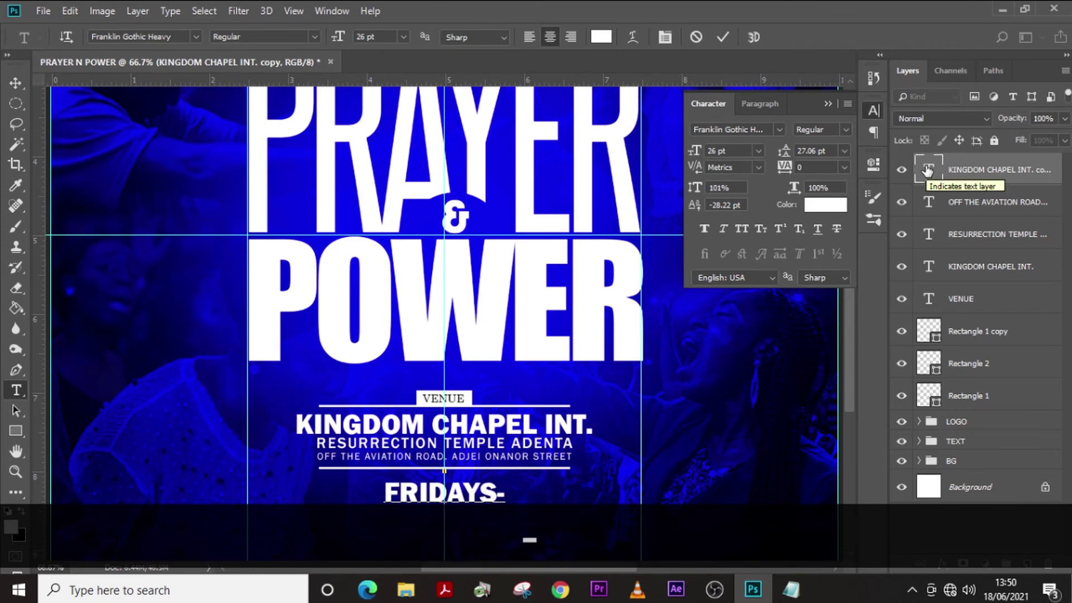
key(ctrl+Return)
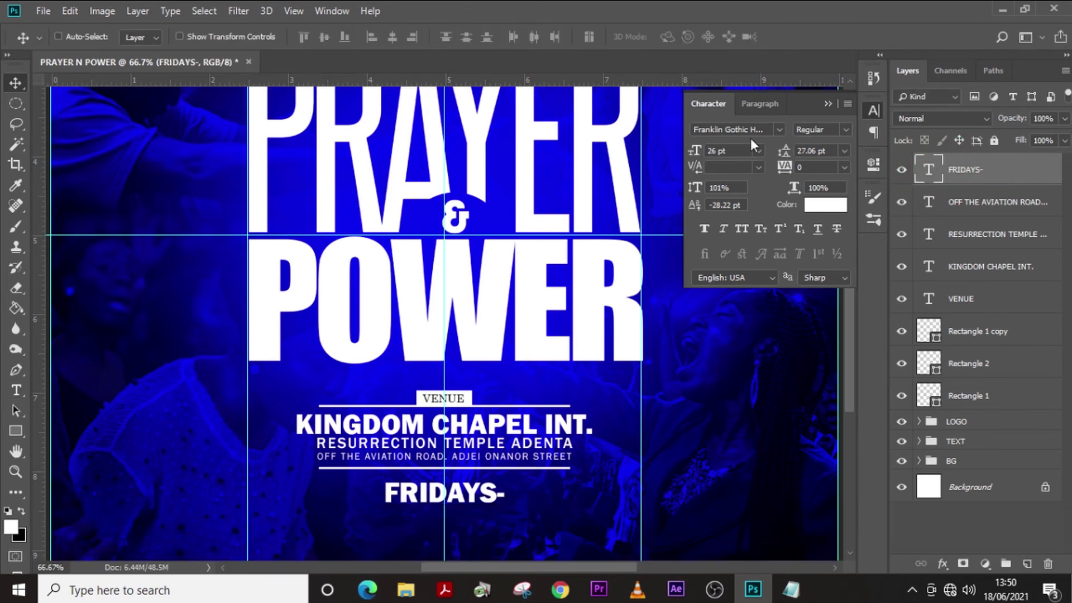
- Set FRIDAYS- in Franklin Gothic Heavy 19 pt and place it just under the venue block
click(781, 129)
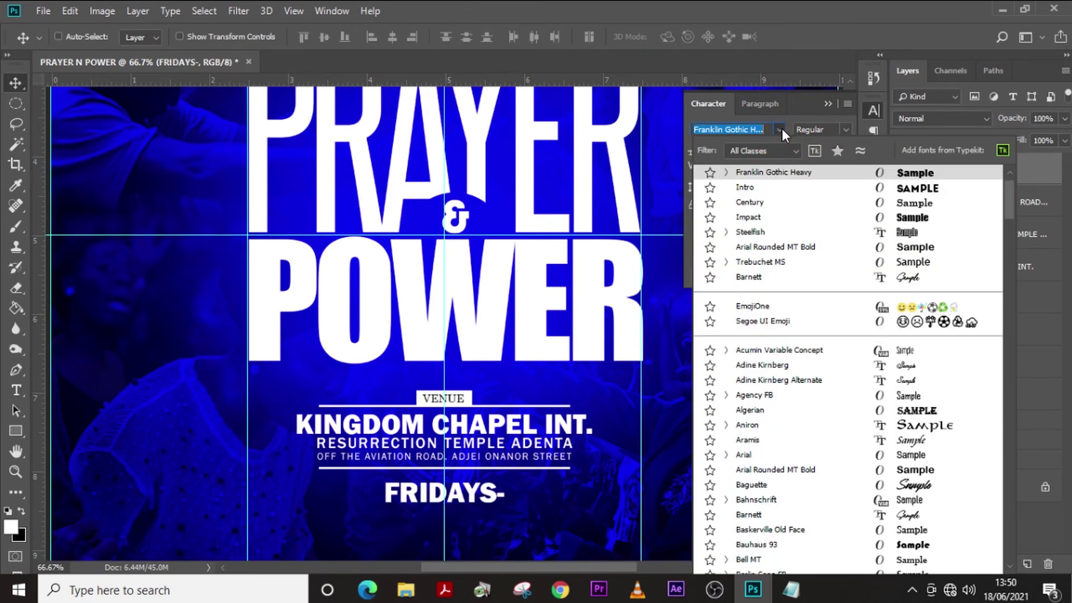
key(Down)
click(782, 173)
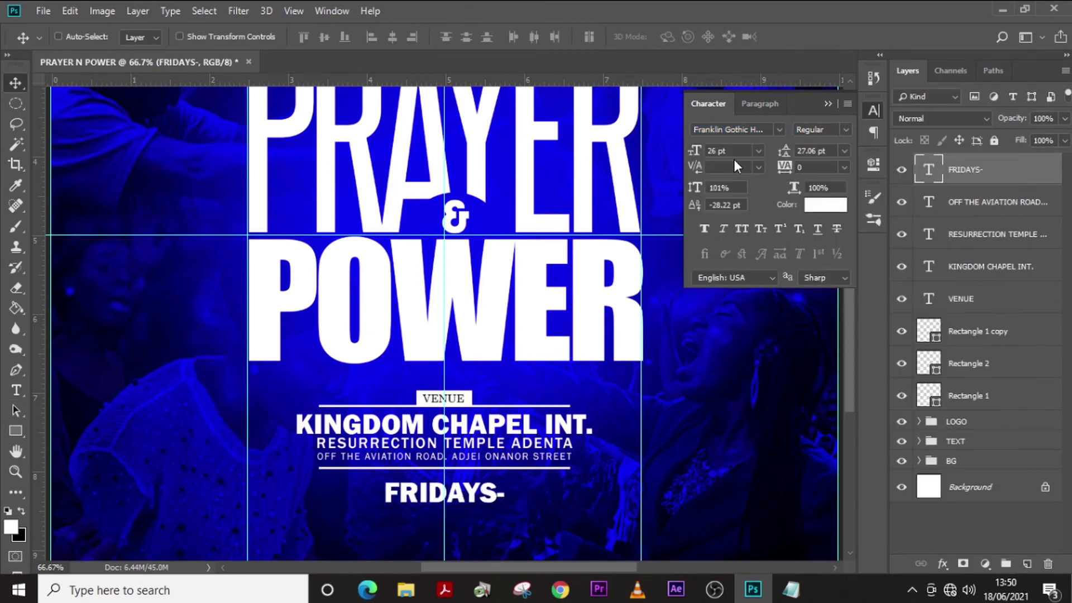
click(732, 150)
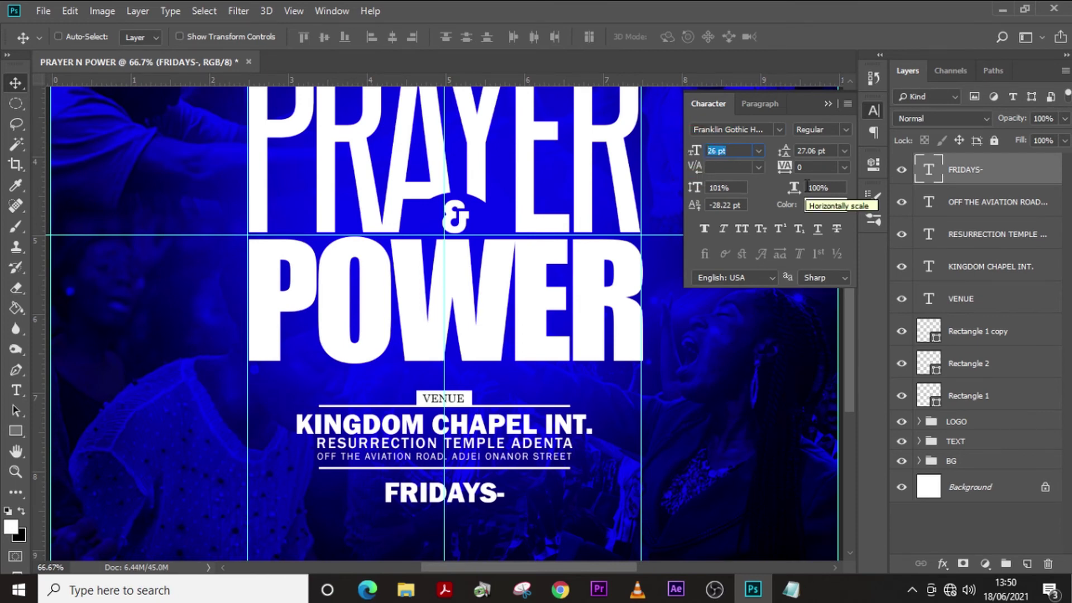
text(26)
double_click(726, 150)
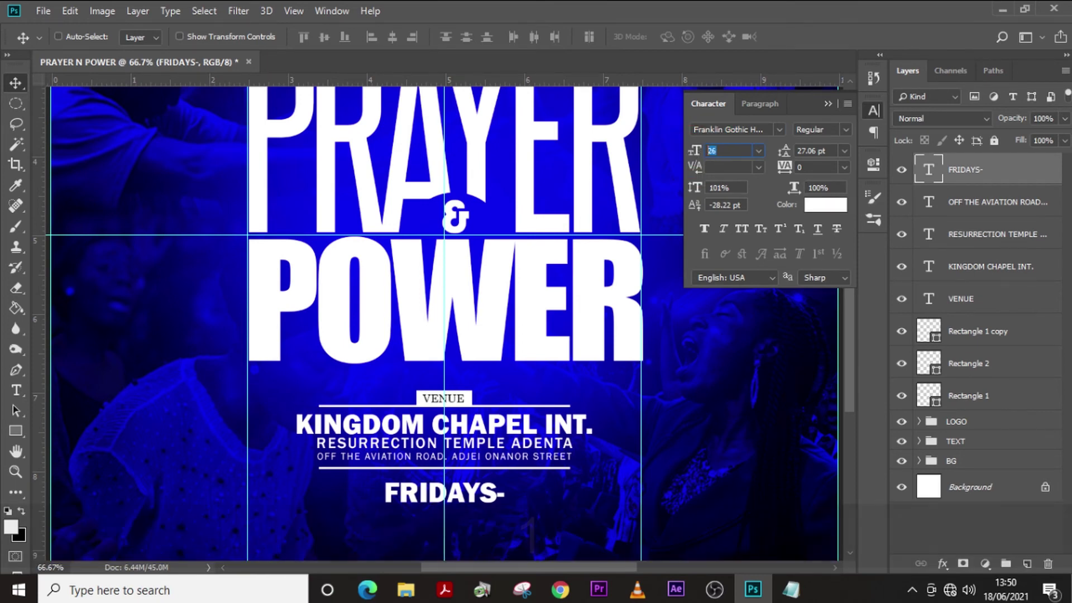
text(19)
key(Return)
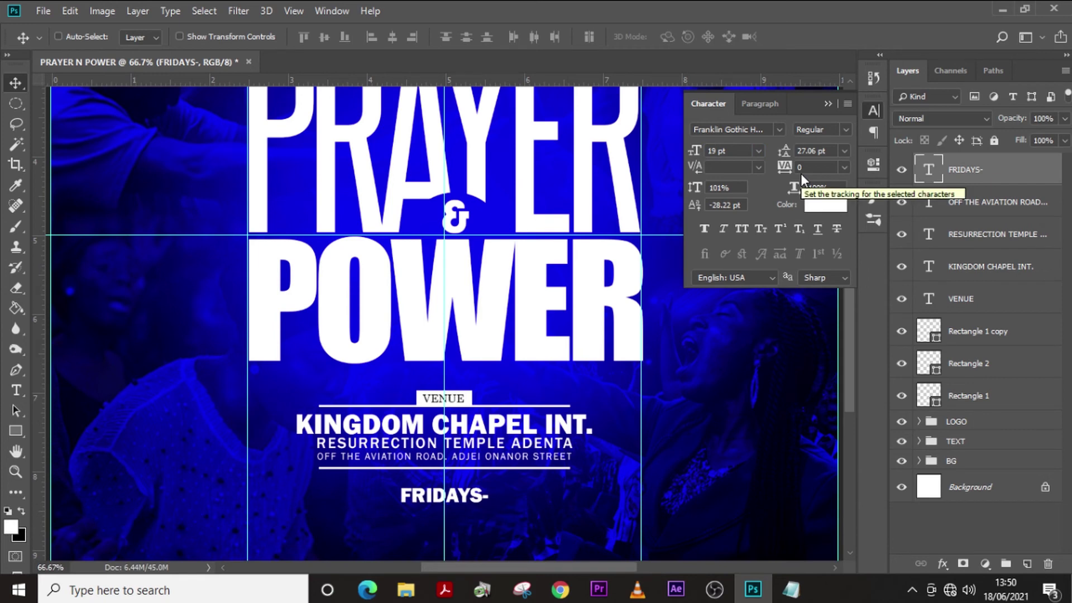
click(15, 82)
drag(452, 498, 388, 481)
key(Down)
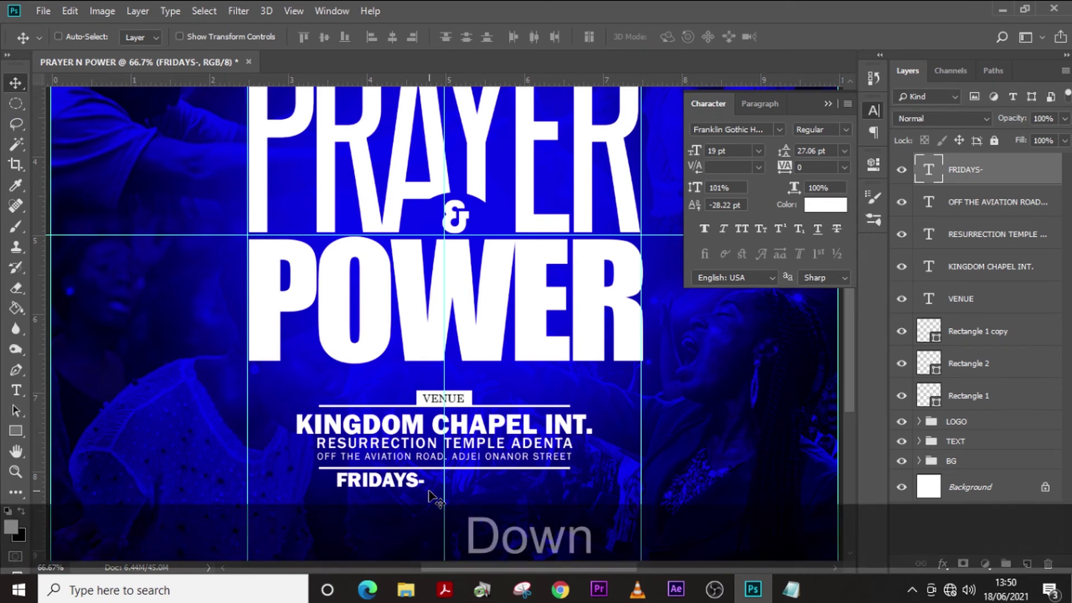
- Duplicate FRIDAYS-, replace the copy with 6:30 from the notes, and position it beside FRIDAYS-
key(ctrl+j)
key(shift+Right)
key(shift+Right)
key(shift+Right)
key(shift+Right)
key(shift+Right)
key(shift+Right)
key(shift+Right)
key(shift+Right)
key(shift+Right)
key(shift+Right)
key(shift+Right)
key(shift+Right)
key(shift+Right)
key(shift+Right)
key(shift+Right)
key(shift+Right)
key(shift+Right)
key(shift+Right)
key(shift+Right)
key(shift+Right)
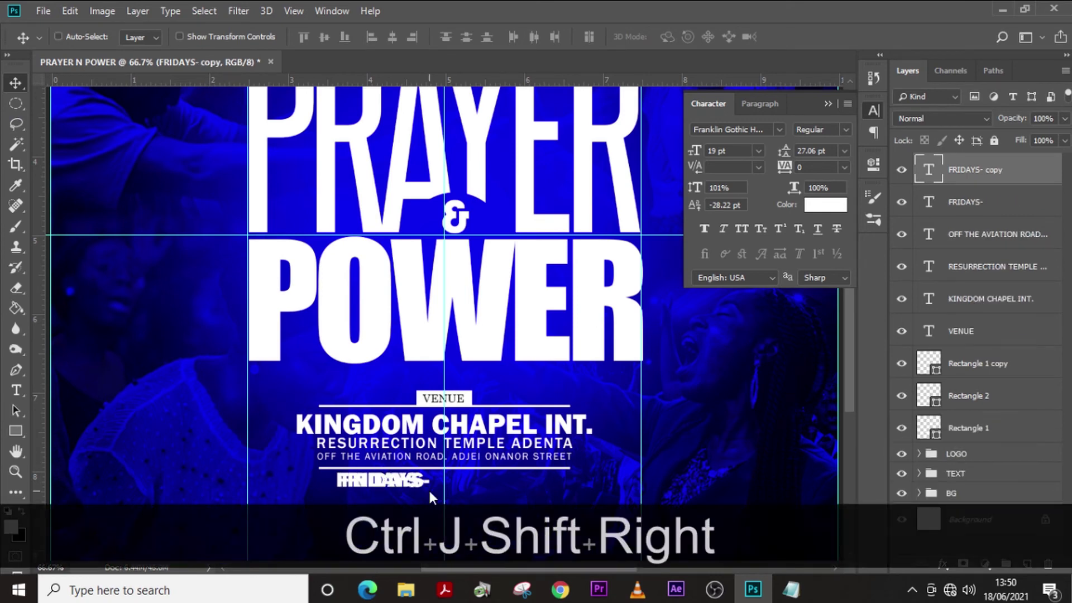
key(shift+Right)
key(shift+Right)
key(shift+Right)
key(shift+Right)
key(shift+Right)
key(shift+Right)
key(shift+Right)
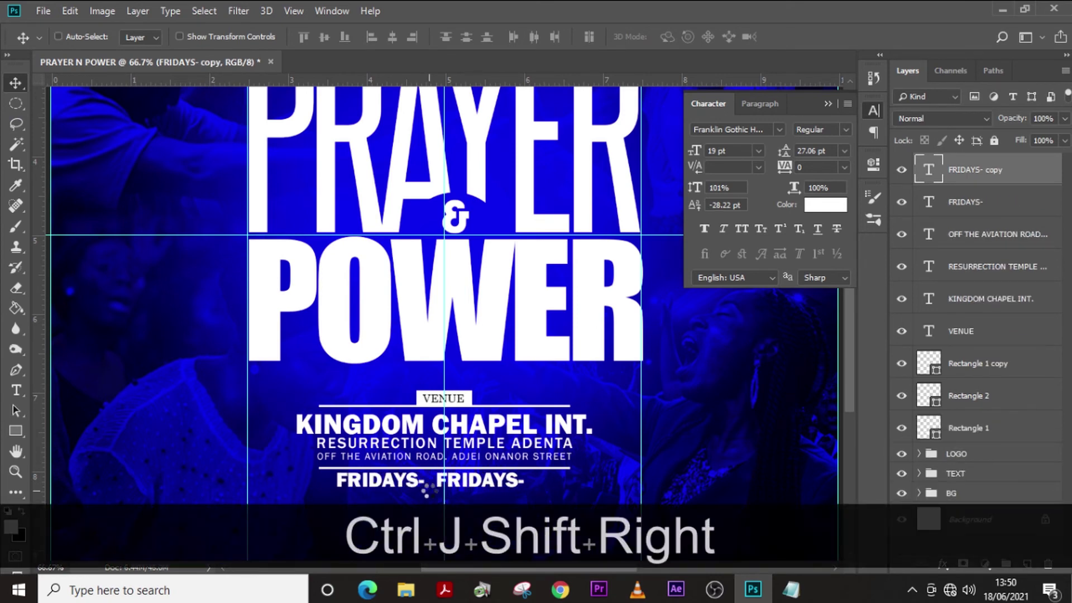
double_click(921, 178)
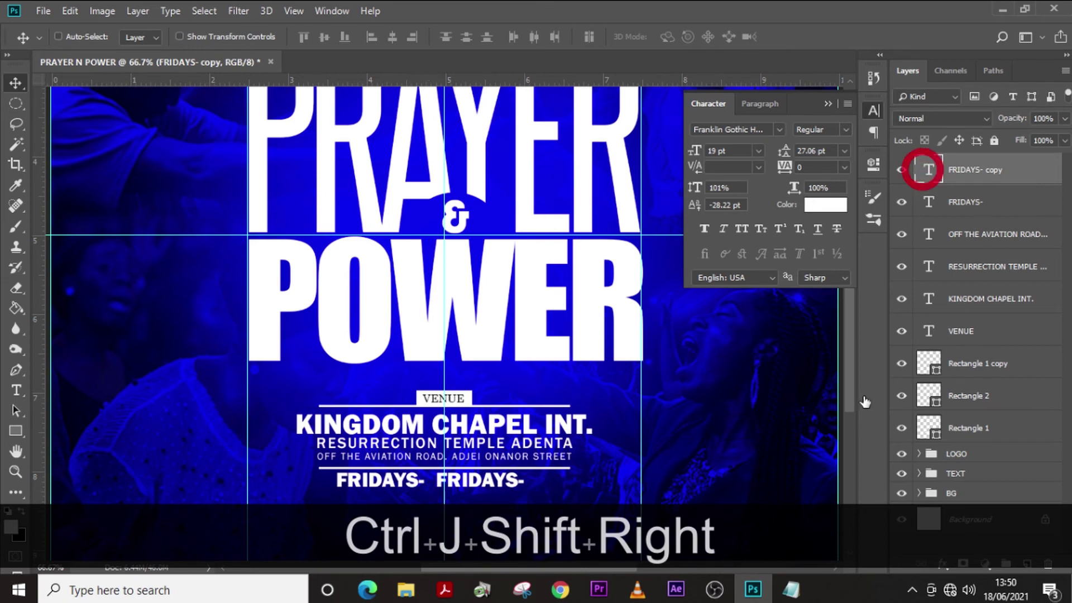
key(alt+Tab)
drag(57, 224, 16, 225)
key(ctrl+c)
key(alt+Tab)
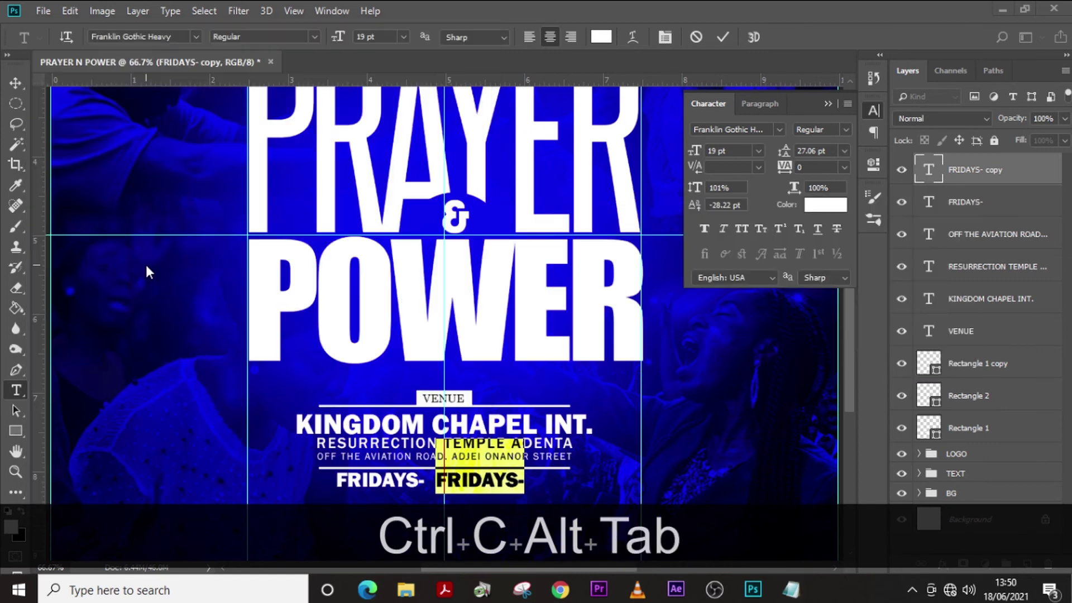
key(ctrl+v)
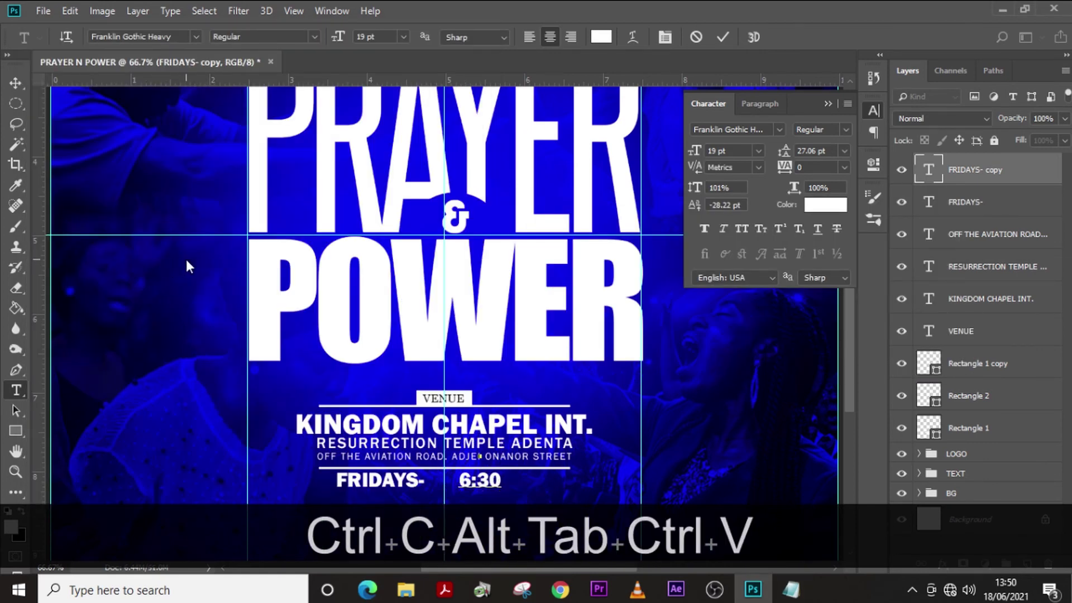
click(925, 169)
key(v)
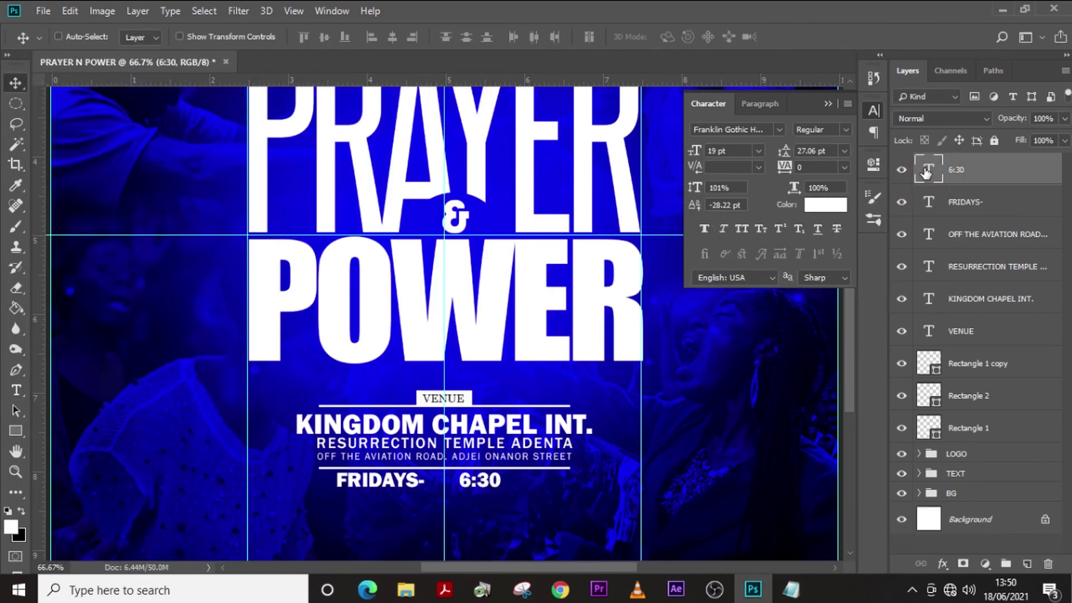
key(shift+Left)
key(shift+Left)
key(shift+Left)
key(shift+Left)
key(shift+Left)
key(shift+Left)
key(shift+Left)
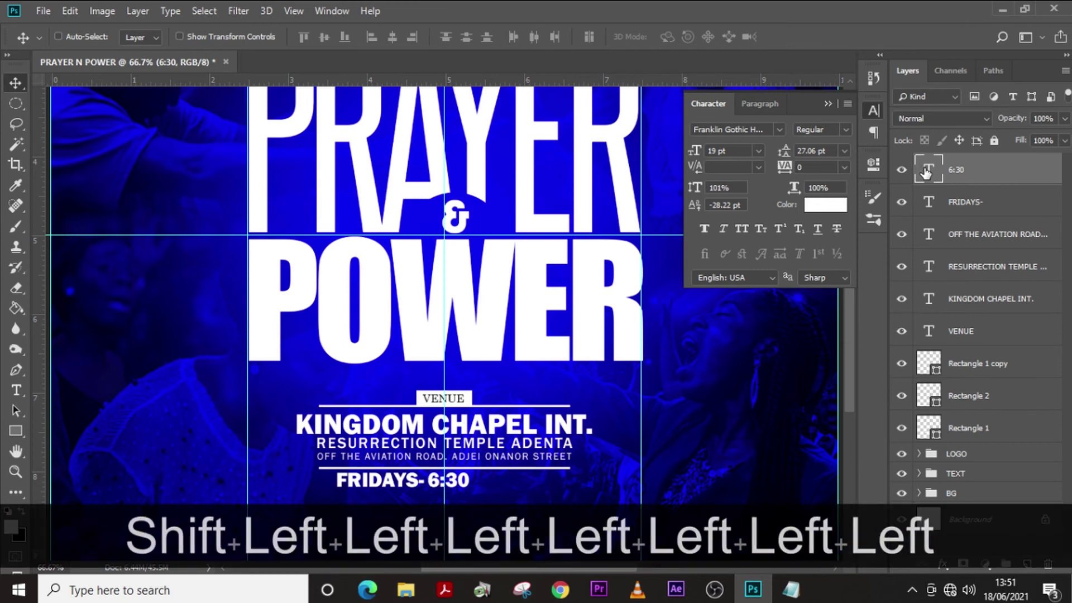
key(Left)
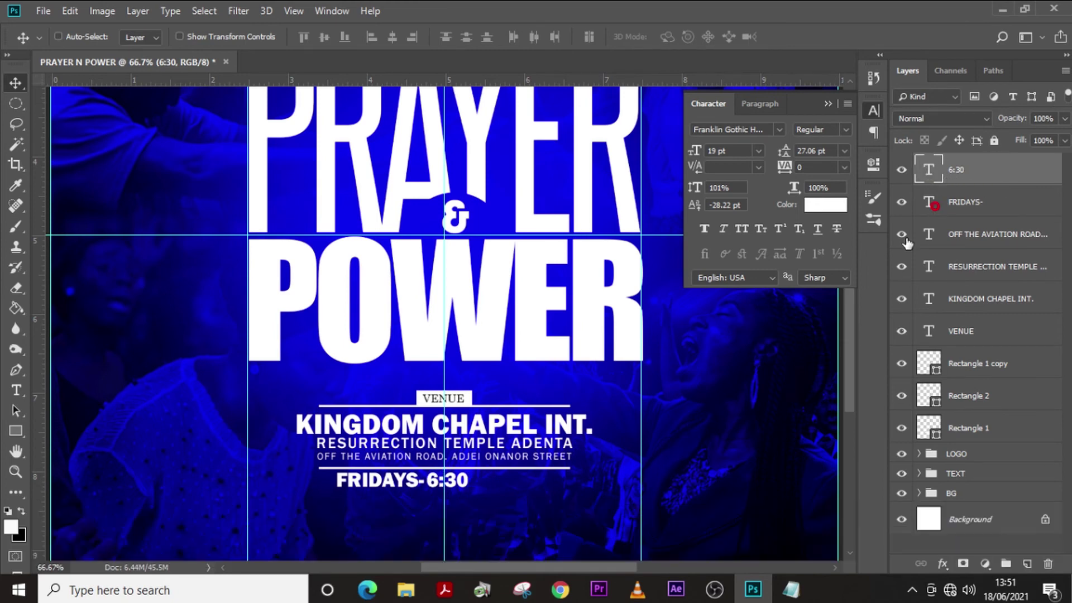
- Reopen the FRIDAYS- text to insert a space before the dash
click(934, 207)
key(t)
double_click(433, 469)
click(418, 479)
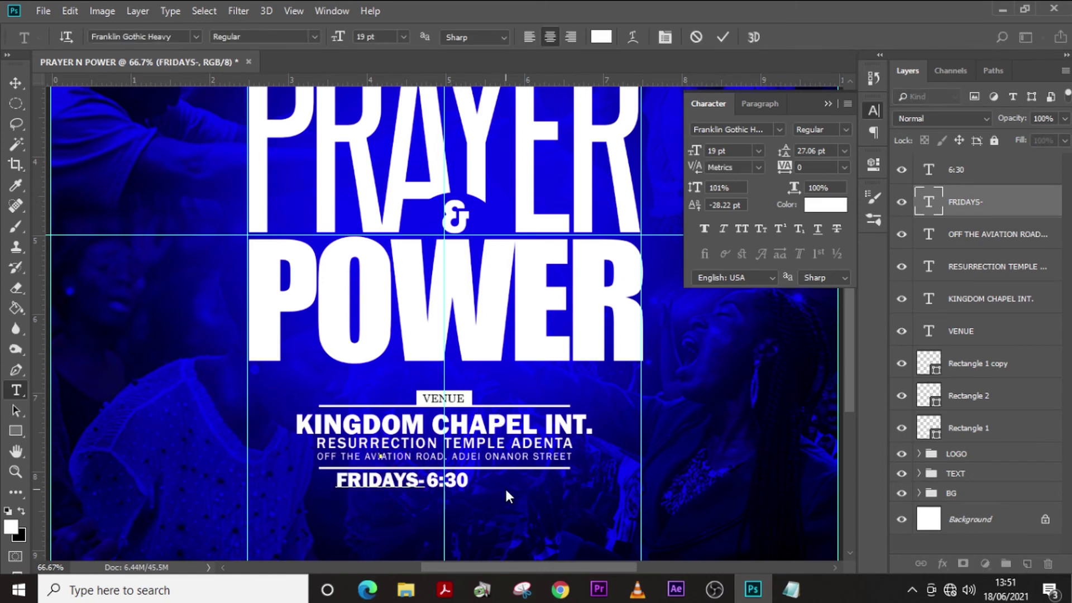
- Commit FRIDAYS - with its new space and add a pm text copy right after 6:30
key(ctrl+Return)
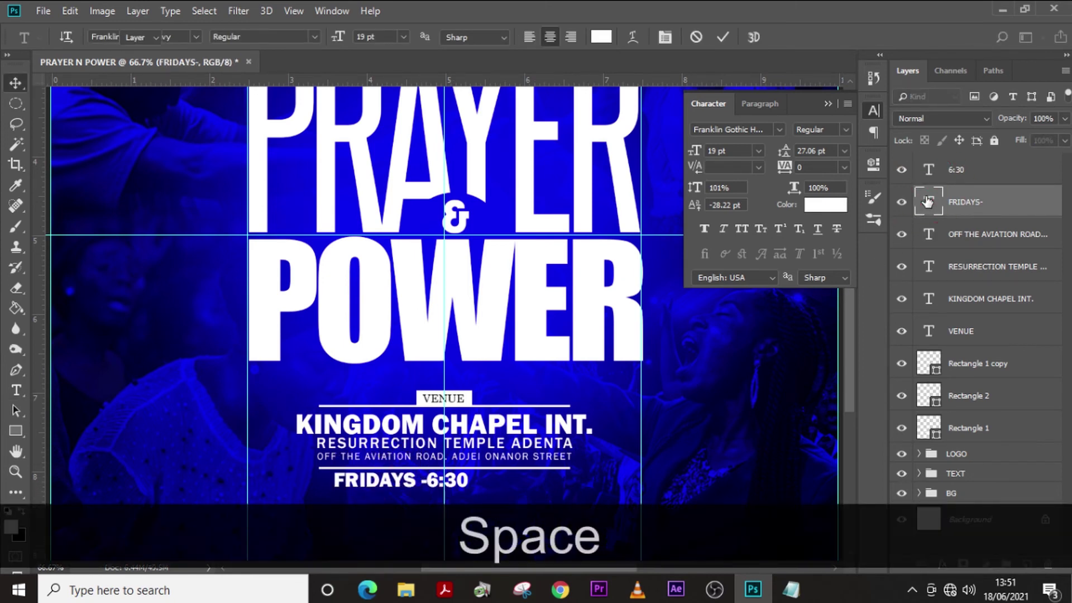
key(Left)
key(Left)
key(Left)
key(Left)
key(Left)
key(Left)
key(Left)
key(Left)
key(Left)
key(Left)
key(Left)
key(Left)
key(Left)
key(Left)
key(Left)
key(Left)
key(Left)
key(Left)
key(Left)
key(Left)
click(956, 170)
key(ctrl+j)
key(shift+Right)
key(shift+Right)
key(shift+Right)
key(shift+Right)
key(shift+Right)
key(shift+Right)
key(shift+Right)
key(shift+Right)
key(shift+Right)
key(shift+Right)
key(shift+Right)
key(shift+Right)
key(shift+Right)
double_click(928, 170)
key(Caps_Lock)
text(pm)
key(ctrl+Return)
key(shift+Left)
key(shift+Left)
key(shift+Left)
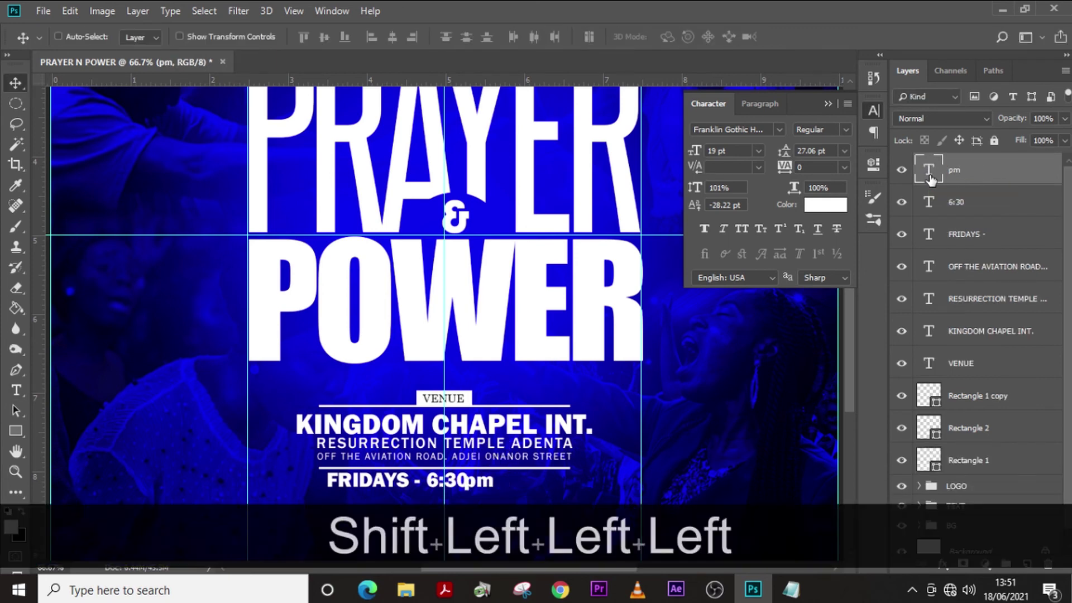
- Set pm in Franklin Gothic Medium at 13 pt
click(779, 129)
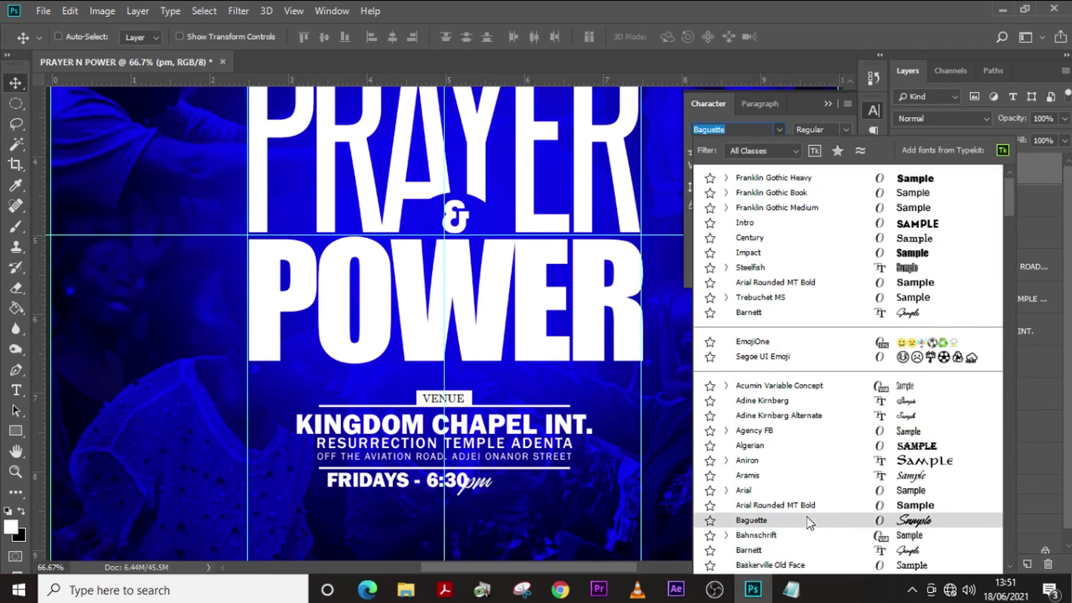
click(761, 207)
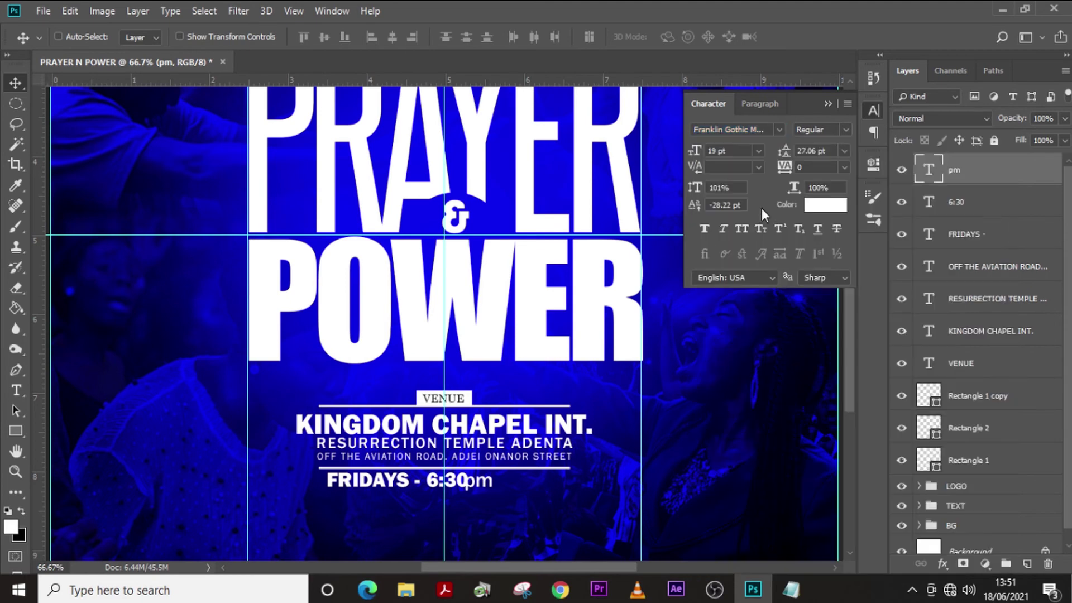
click(737, 151)
text(13)
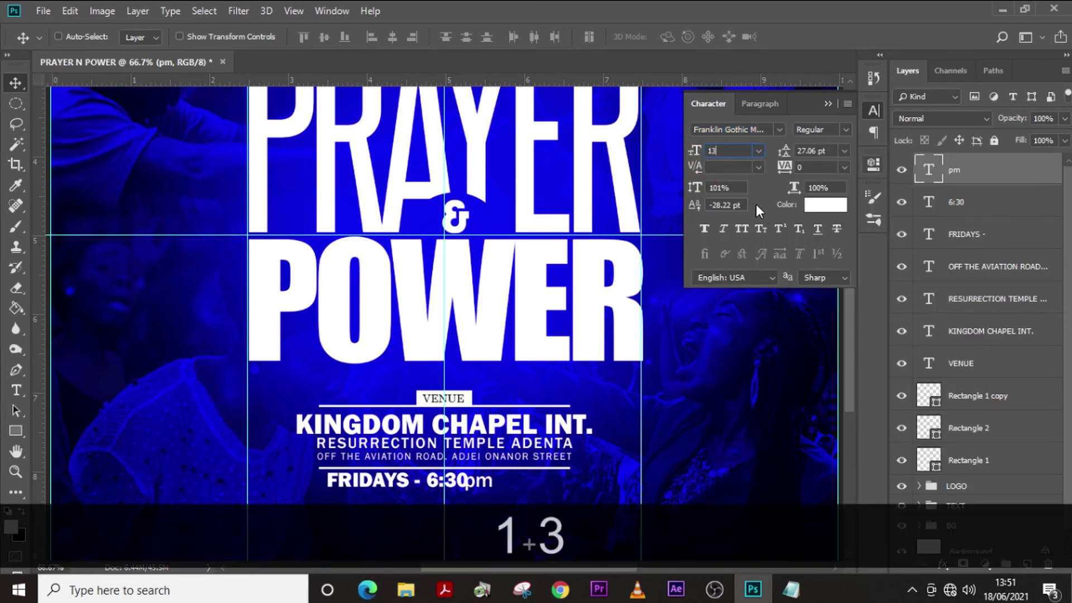
key(Return)
- Shift the FRIDAYS, 6:30 and pm layers together right to centre them under the venue block
shift+click(968, 207)
shift+click(969, 238)
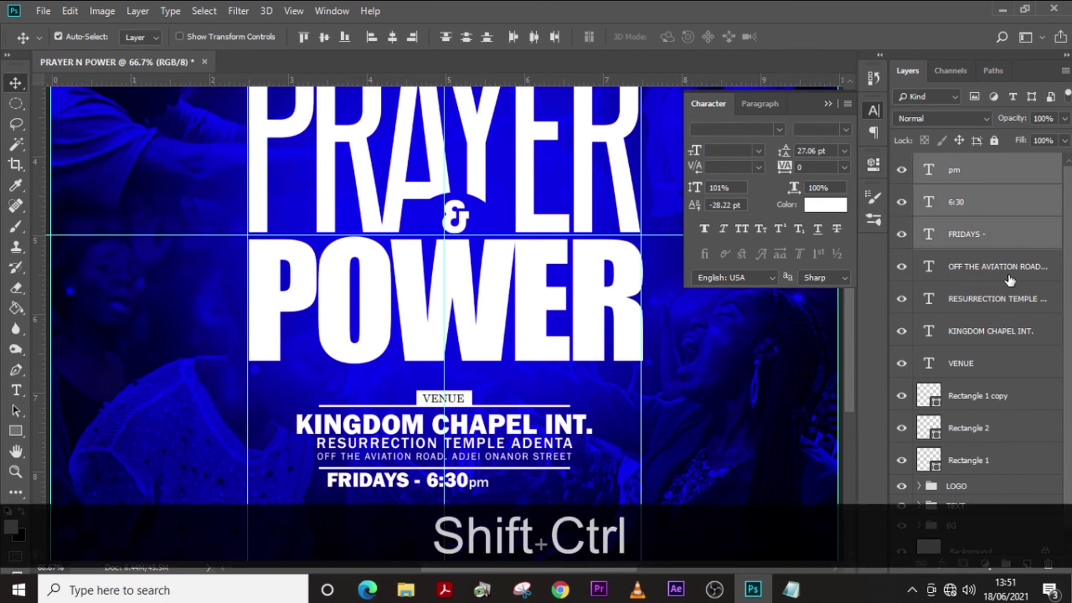
key(ctrl+shift+t)
key(shift+Right)
key(shift+Right)
key(shift+Right)
key(shift+Right)
key(shift+Right)
key(shift+Right)
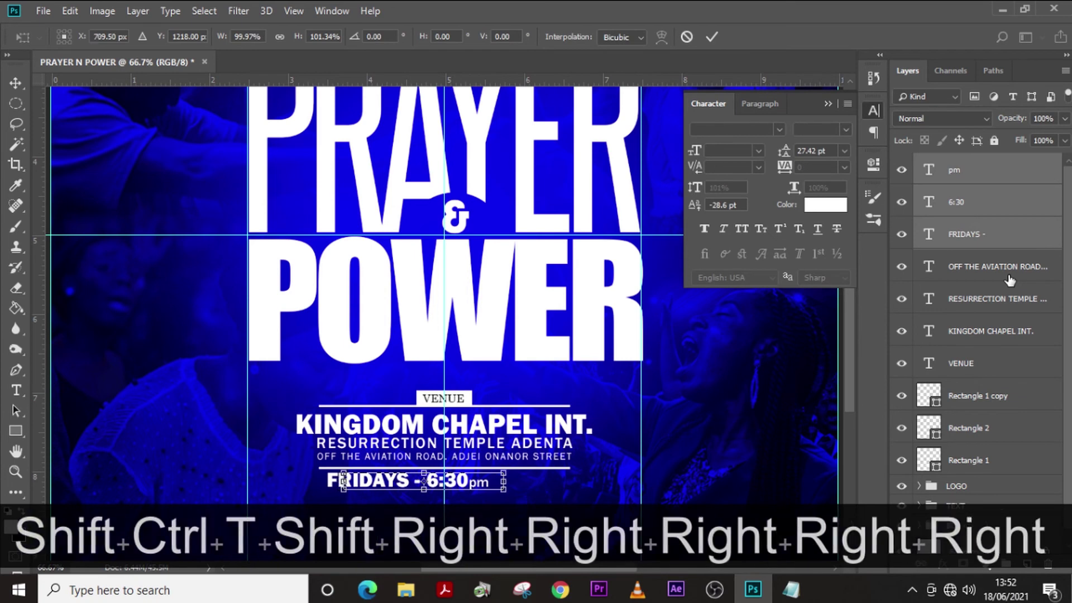
key(shift+Right)
key(shift+Right)
key(shift+Right)
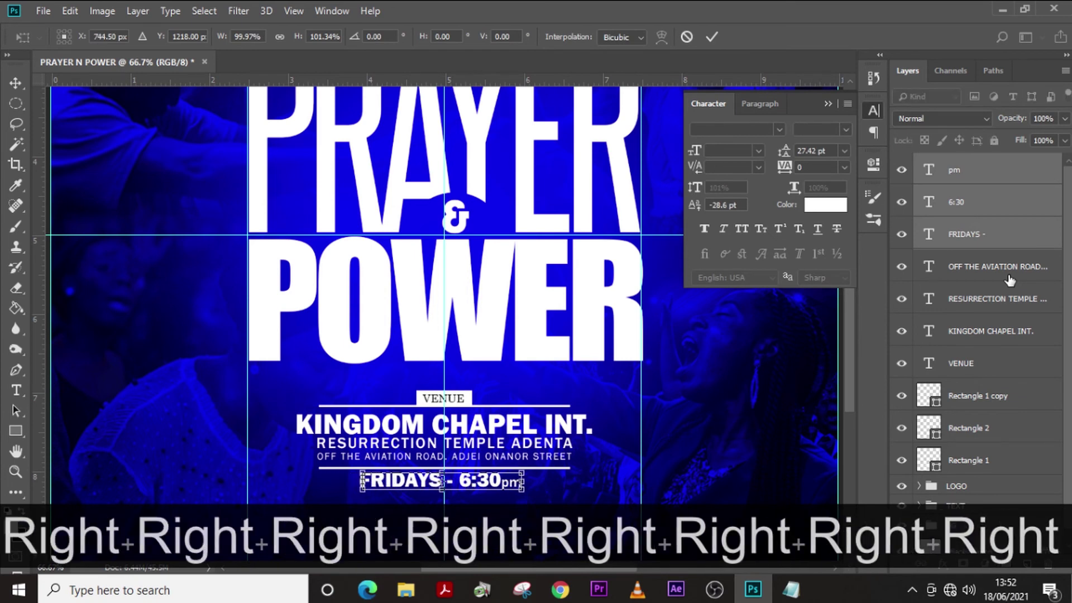
key(Return)
key(ctrl+0)
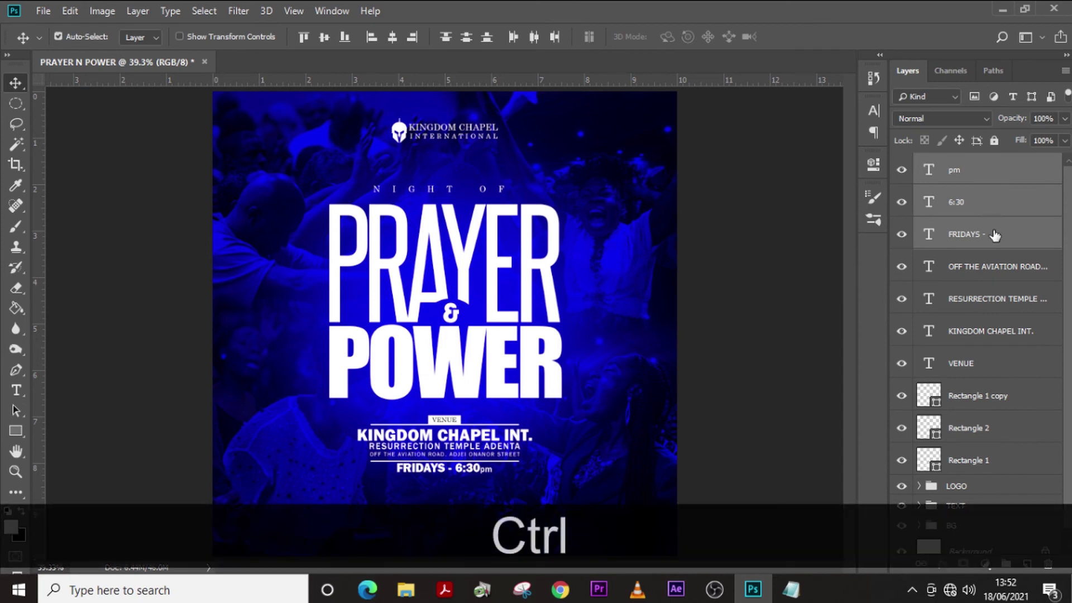
- Group the FRIDAYS, 6:30 and pm layers into a group named DAY N TIME
key(ctrl+g)
double_click(957, 164)
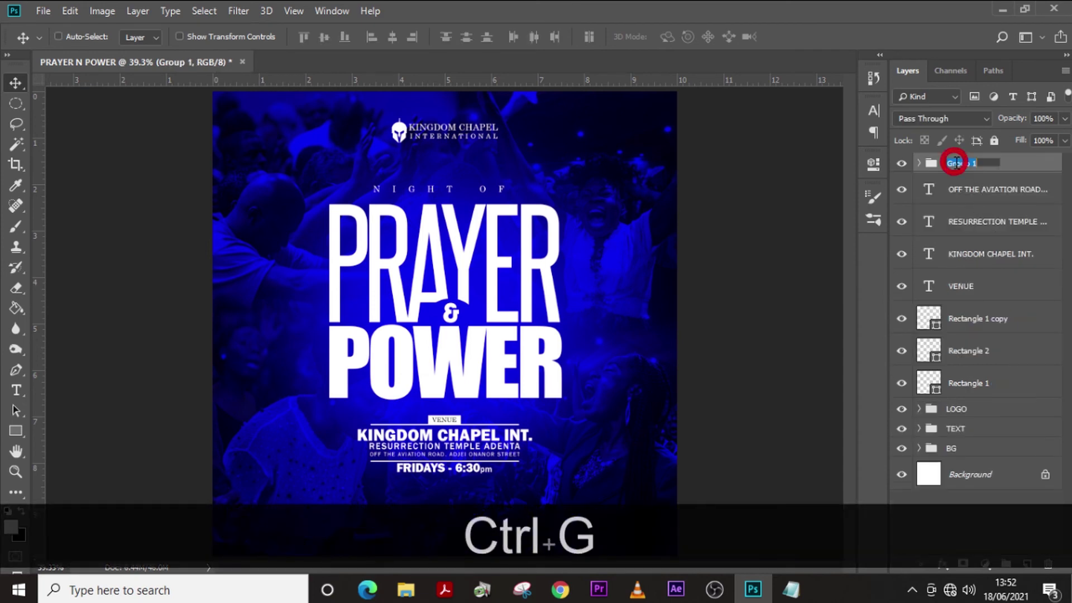
key(Caps_Lock)
text(DAT)
key(BackSpace)
text(Y N TIME)
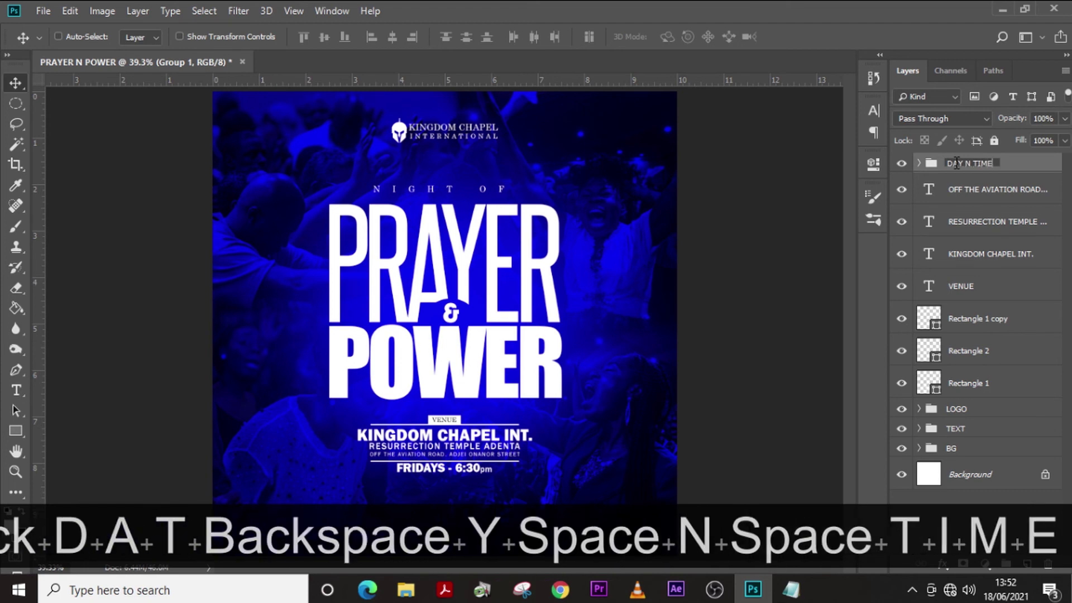
key(Return)
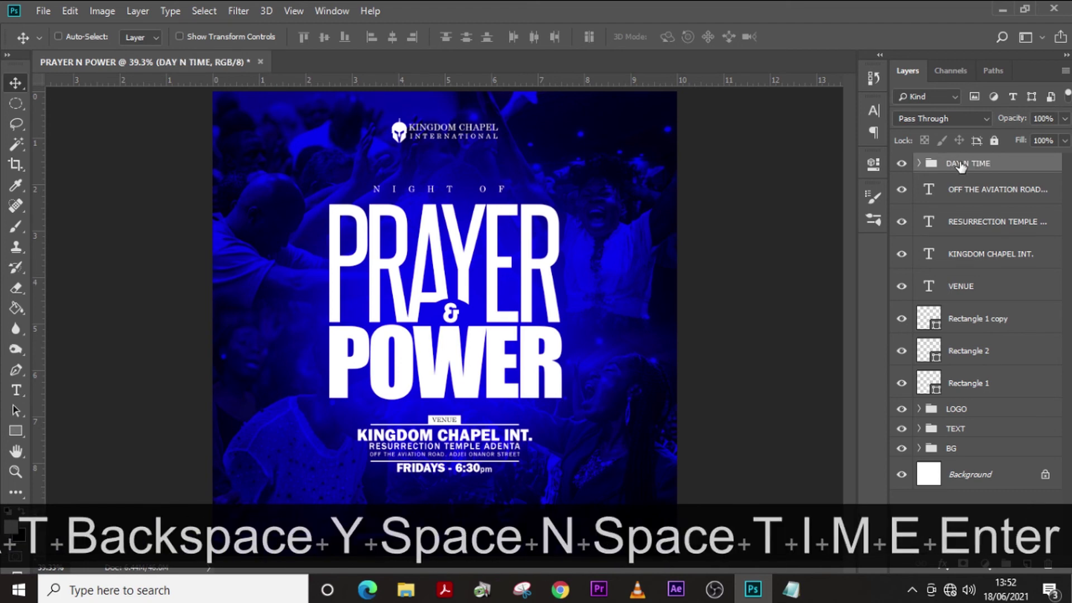
- Group the venue layers from the street address down to Rectangle 1 as VENUE
click(991, 191)
shift+click(974, 381)
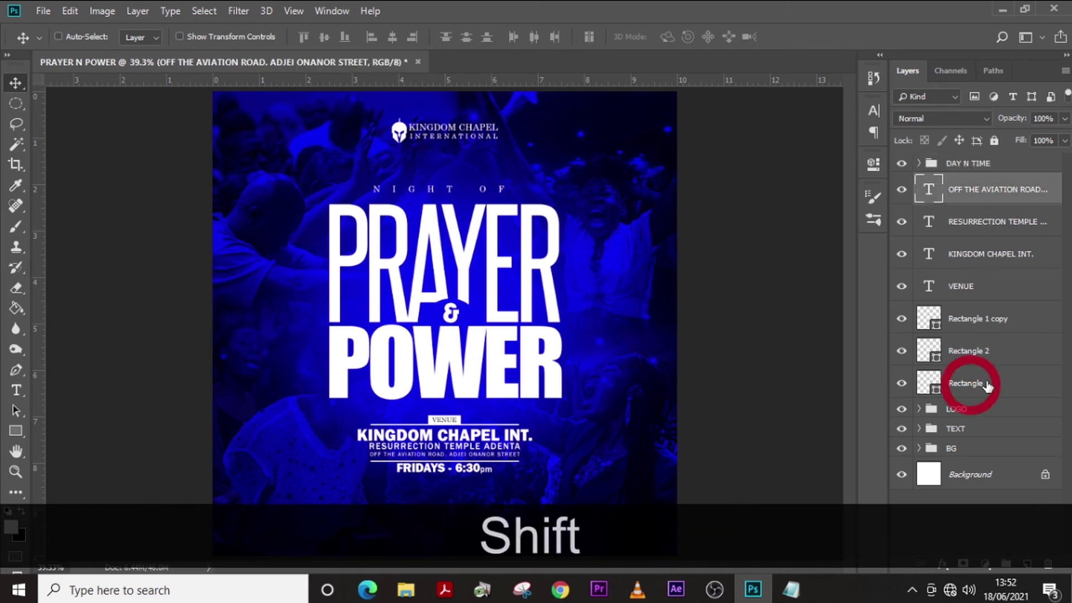
key(ctrl+shift+g)
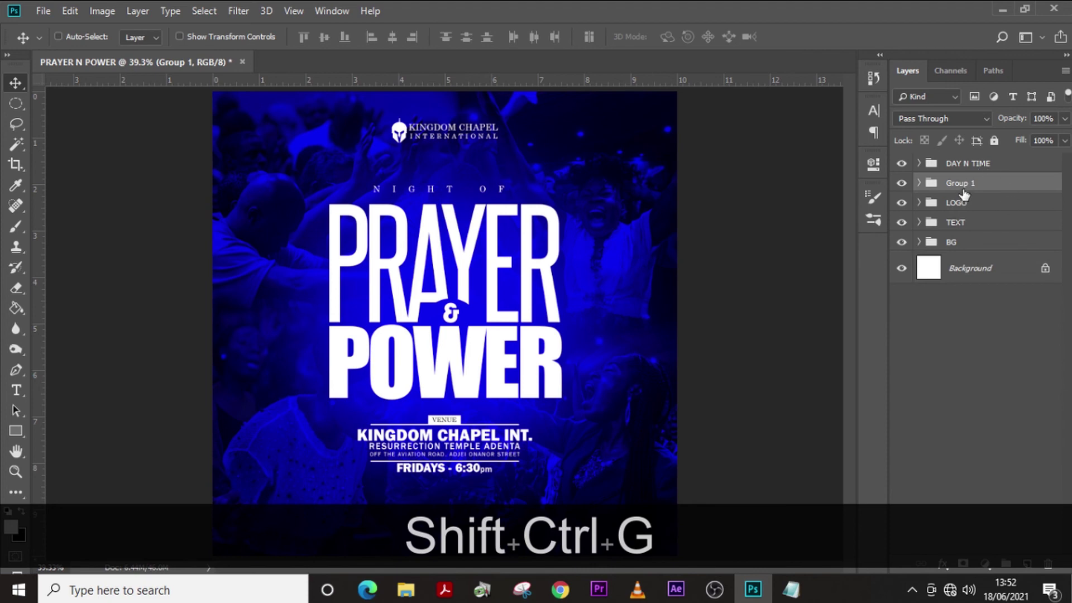
double_click(960, 183)
text(VENUE)
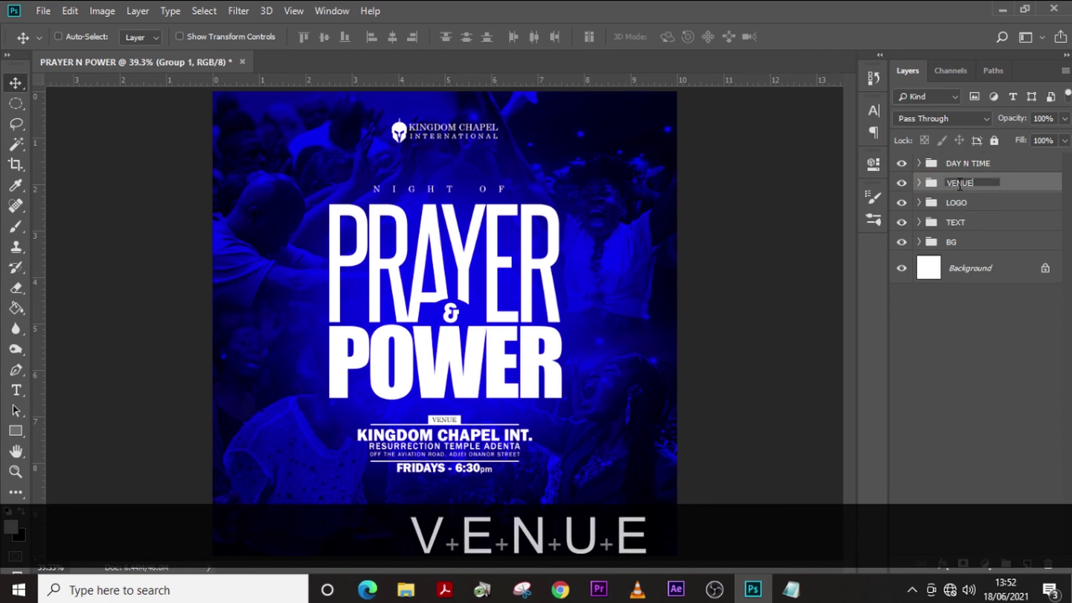
key(Return)
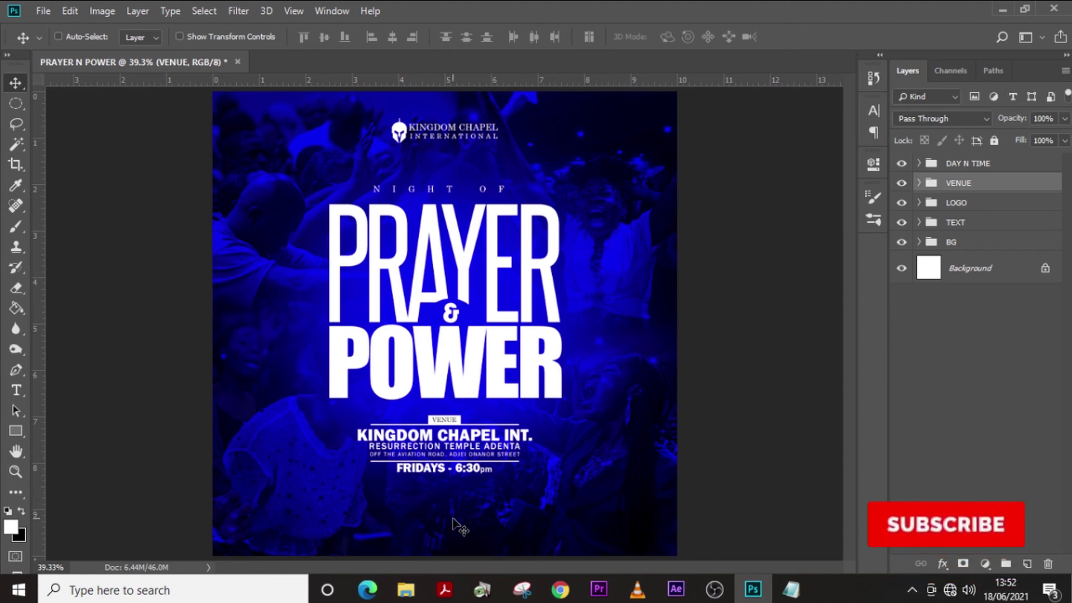
- Copy the FOR MORE INFO contact line from the Notepad notes and minimize Notepad
mouse_move(408, 597)
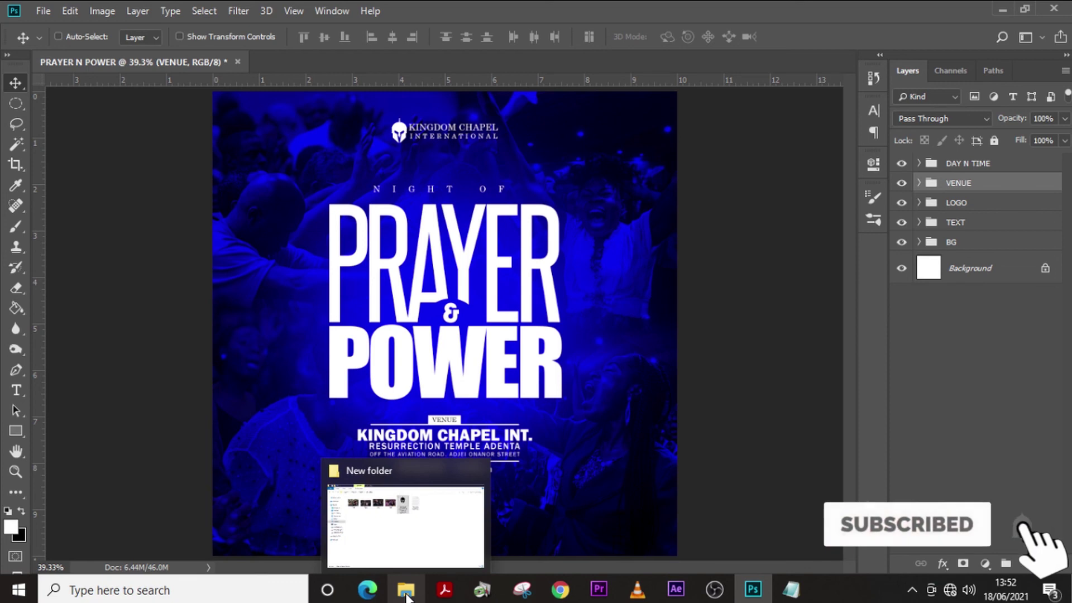
click(790, 589)
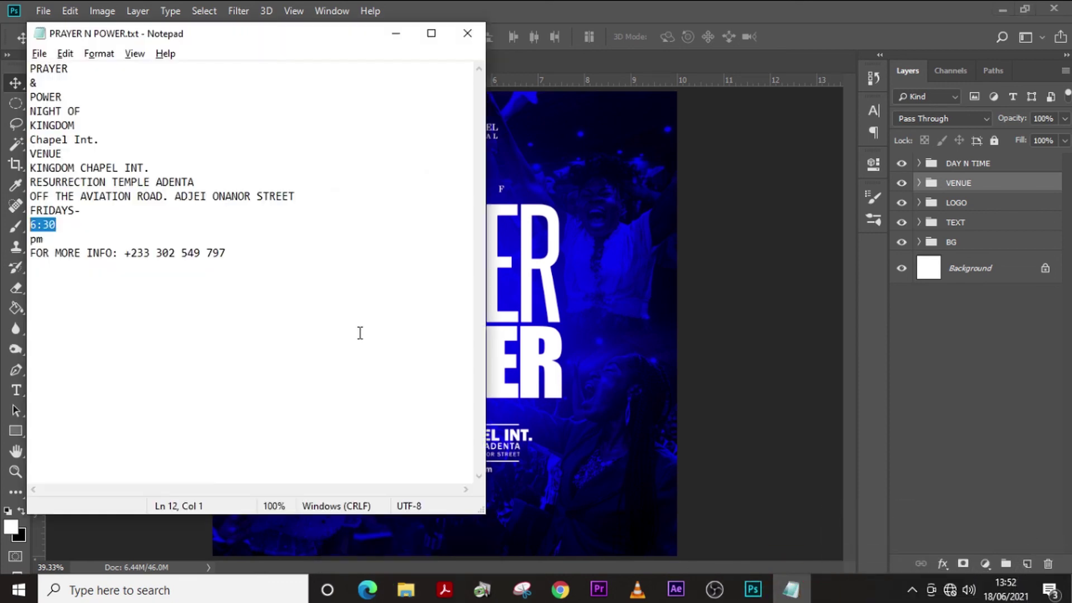
drag(238, 253, 17, 251)
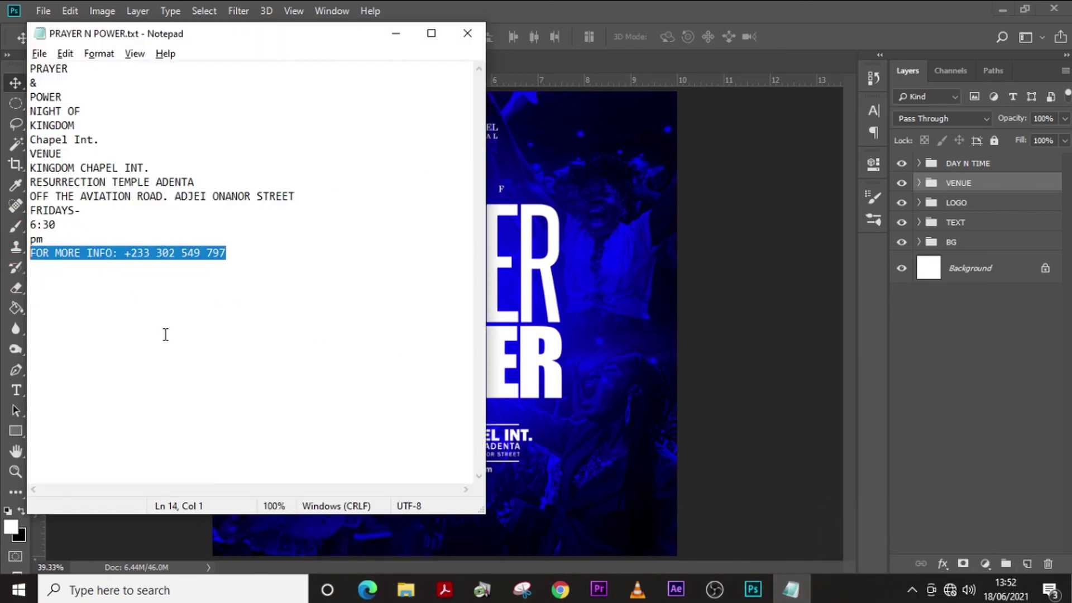
key(ctrl+c)
click(396, 33)
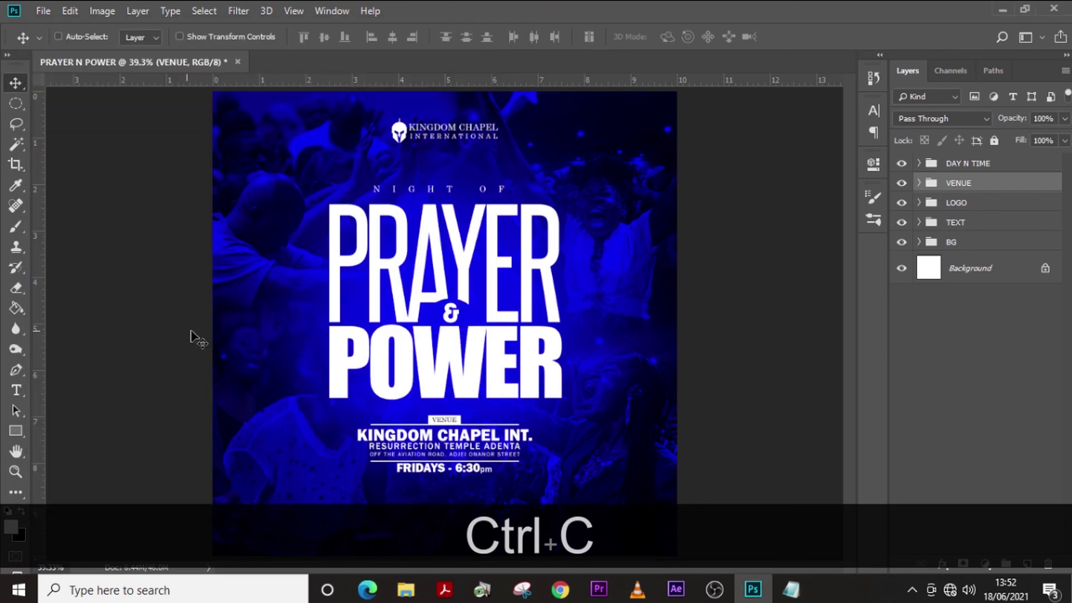
- Paste the FOR MORE INFO contact line as new text near the flyer's upper left
key(t)
click(250, 201)
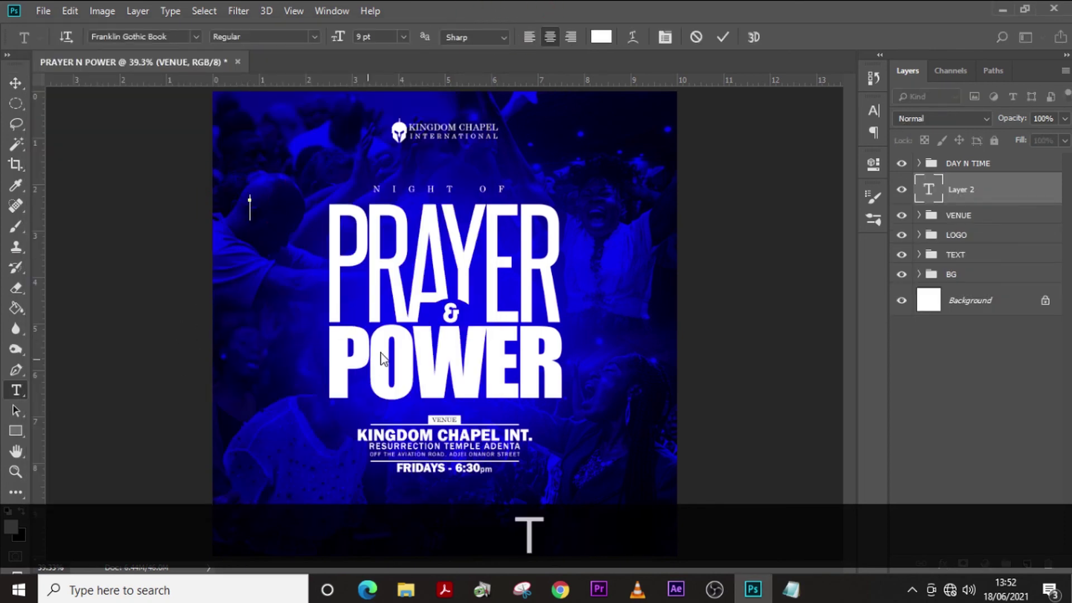
key(ctrl+v)
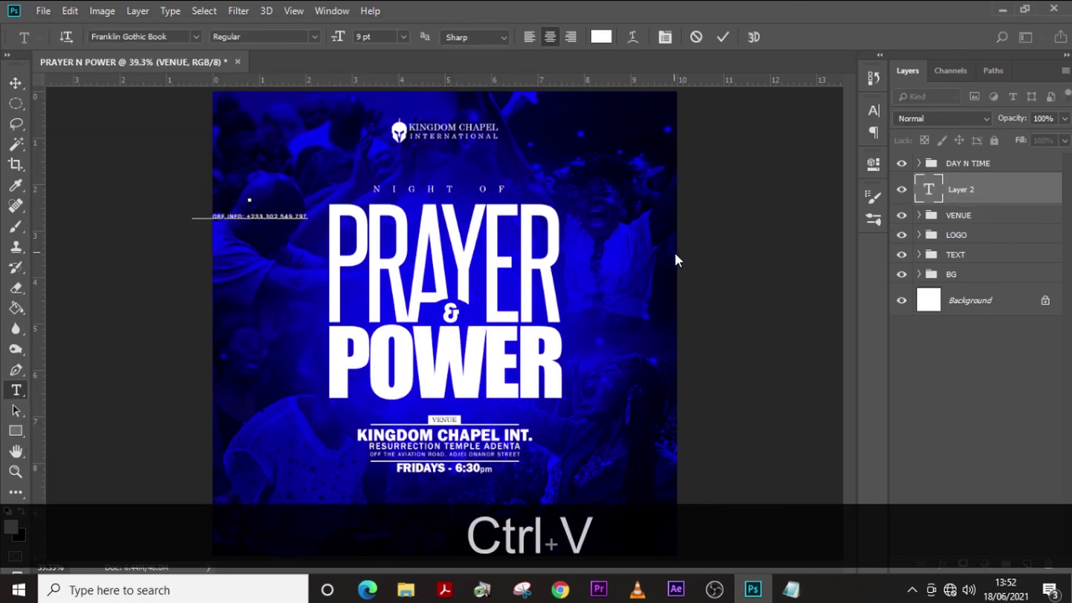
click(676, 259)
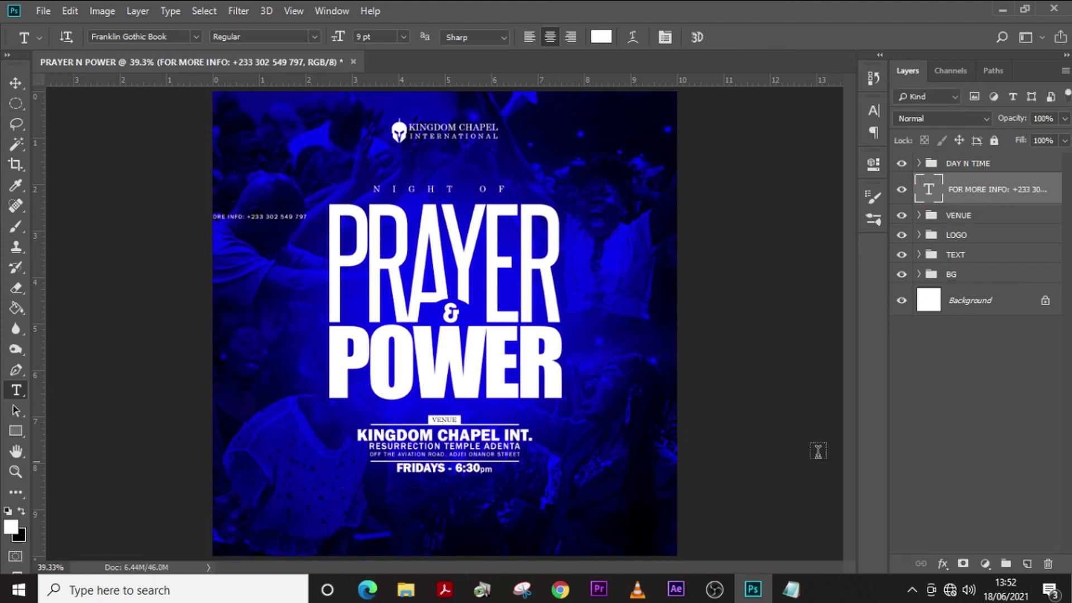
- Set the contact text's font to Trajan Pro
click(873, 111)
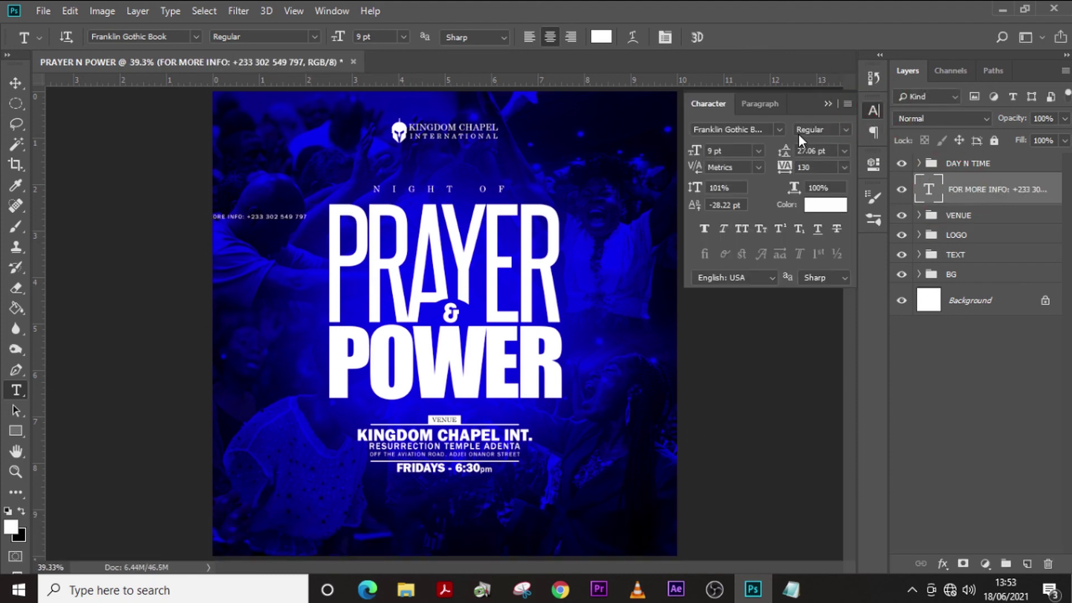
click(779, 129)
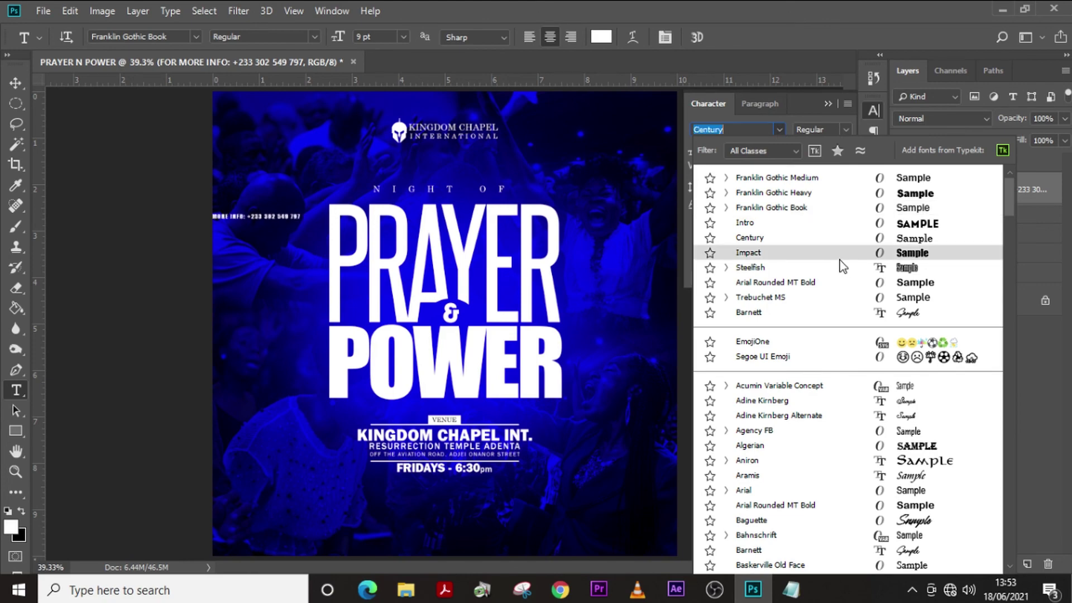
scroll(847, 268, down, 5)
drag(1006, 216, 1008, 458)
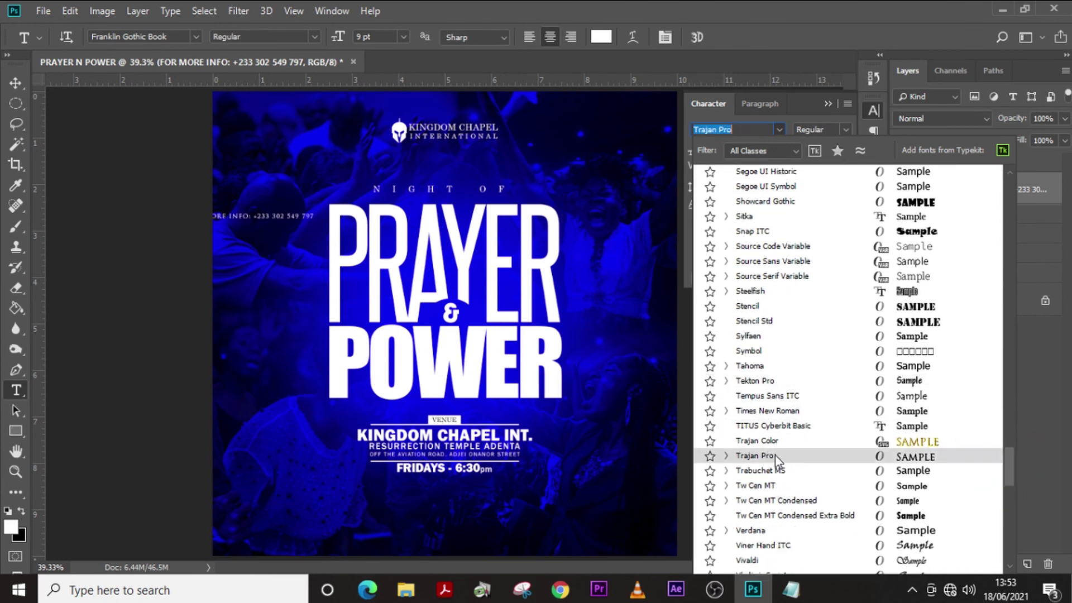
click(756, 455)
- Give the contact text 12 pt size and 500 tracking, keeping the Regular style
click(691, 152)
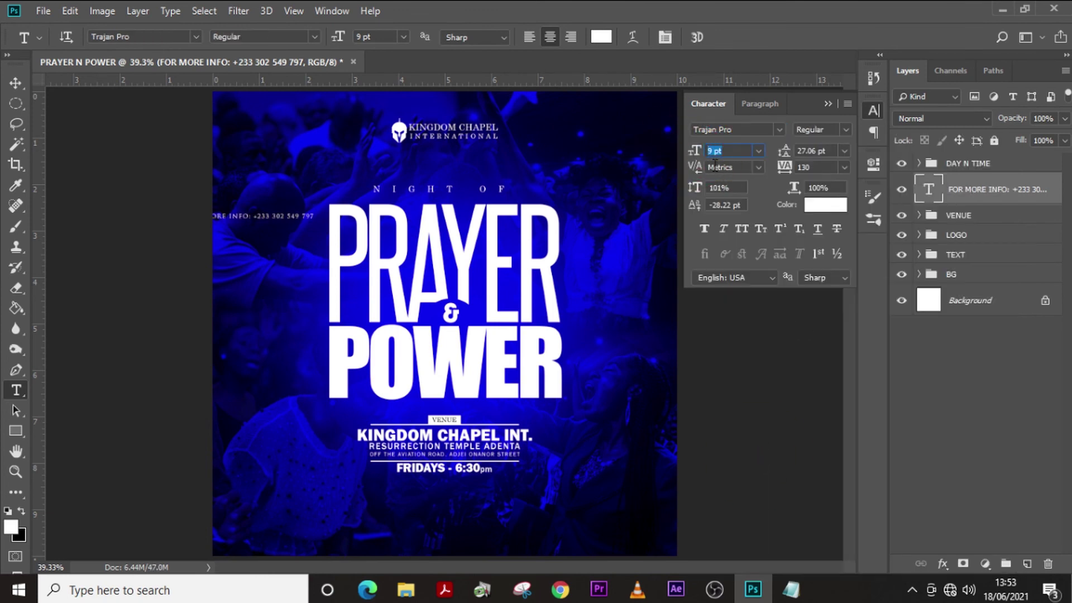
text(12)
key(Return)
click(784, 167)
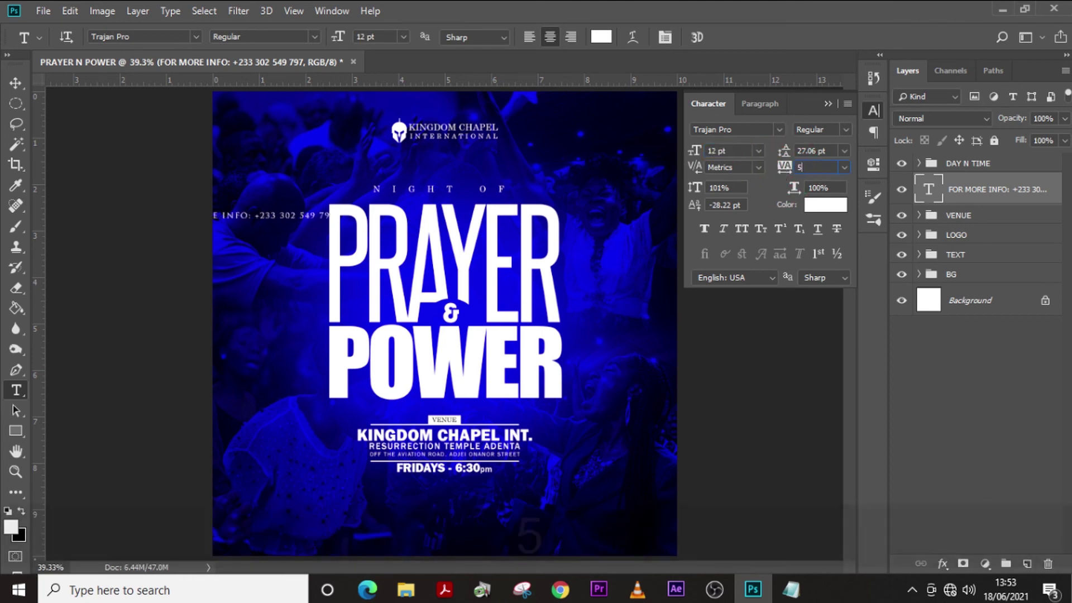
text(500)
key(Return)
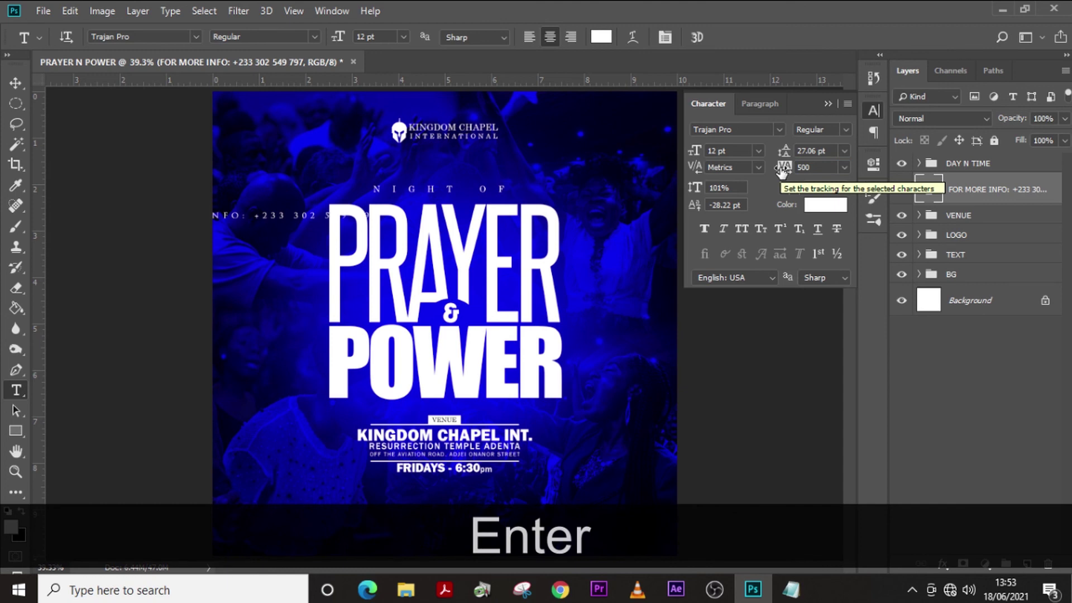
click(846, 128)
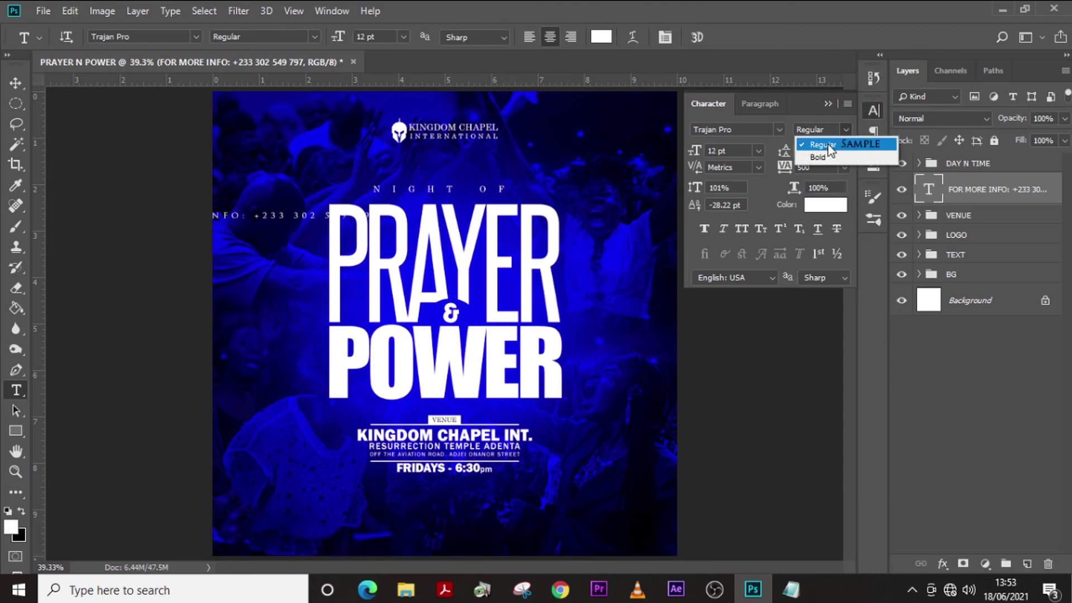
click(806, 101)
key(ctrl+t)
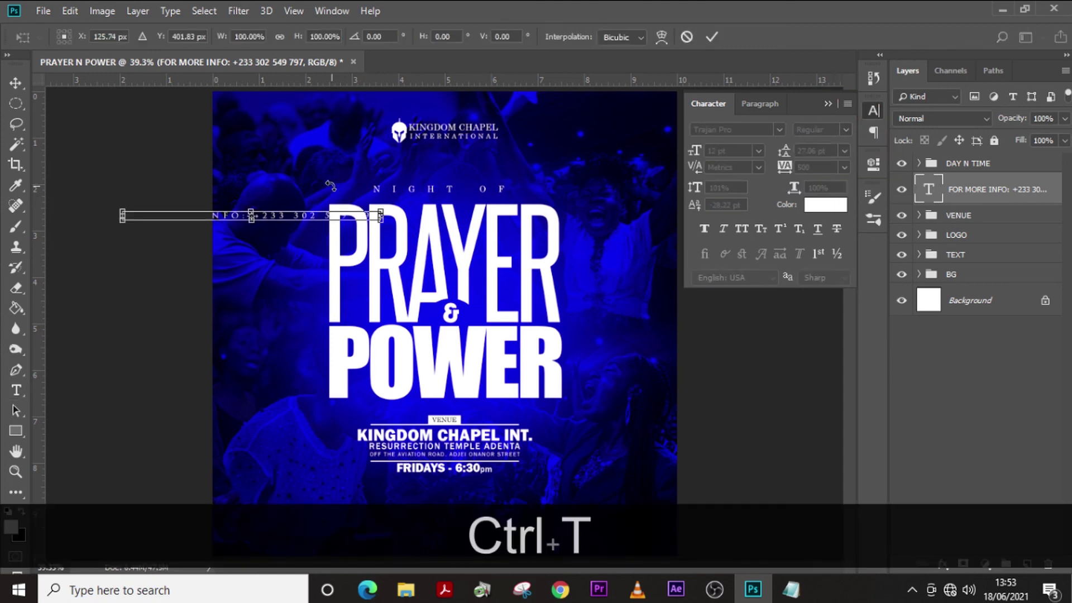
- Rotate the contact line 90° counter-clockwise so it runs vertically
right_click(330, 186)
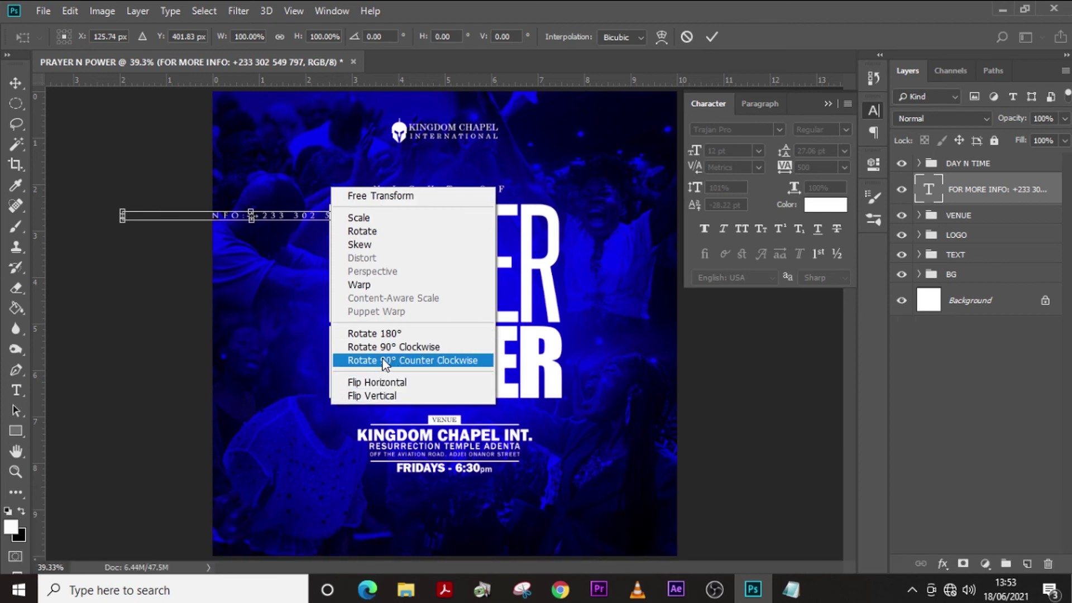
click(396, 366)
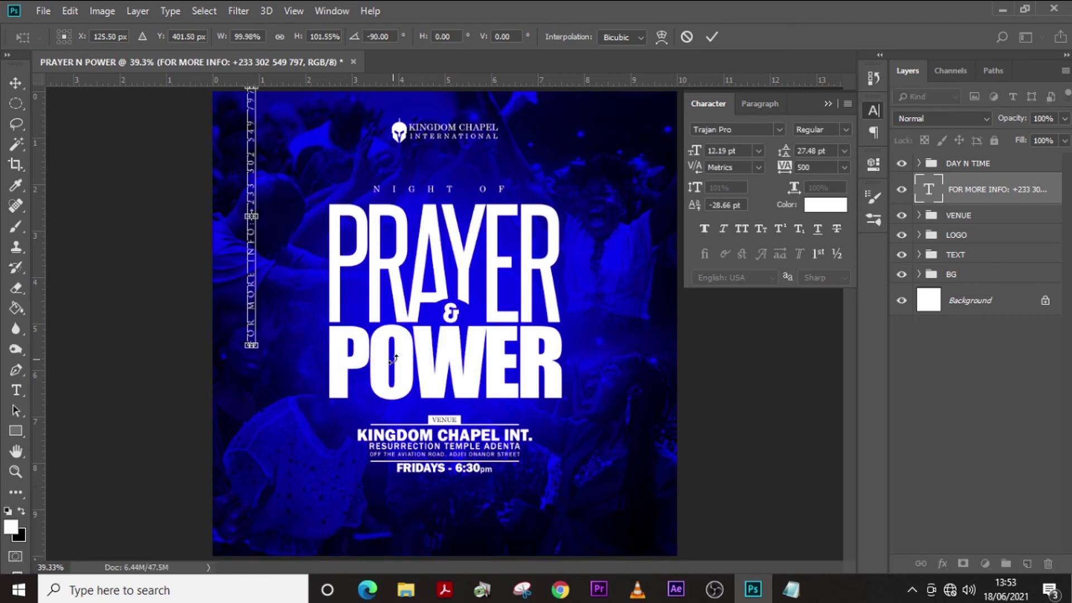
key(Return)
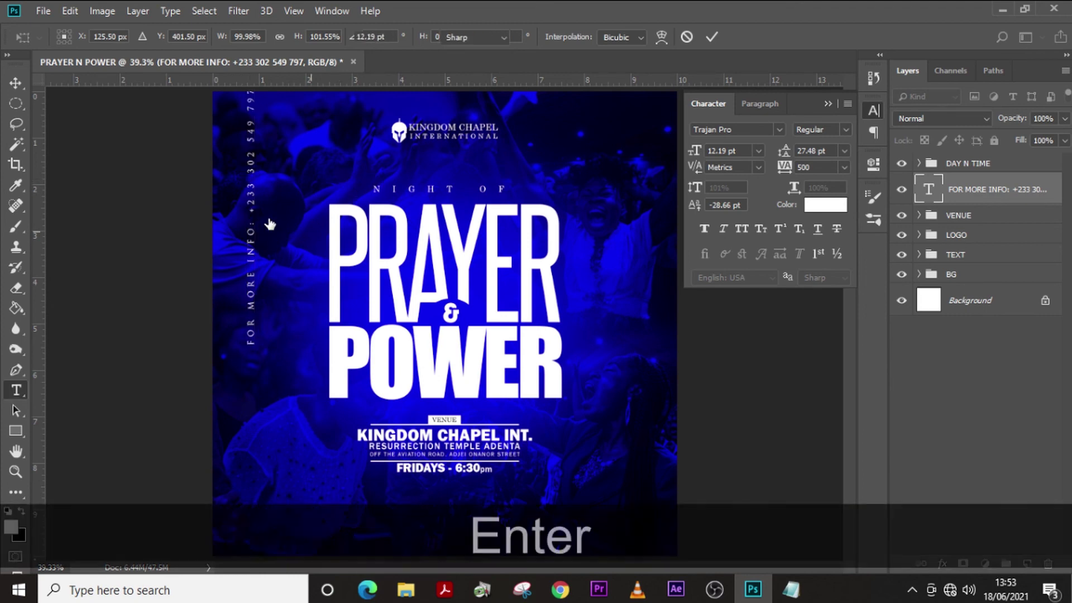
key(ctrl+h)
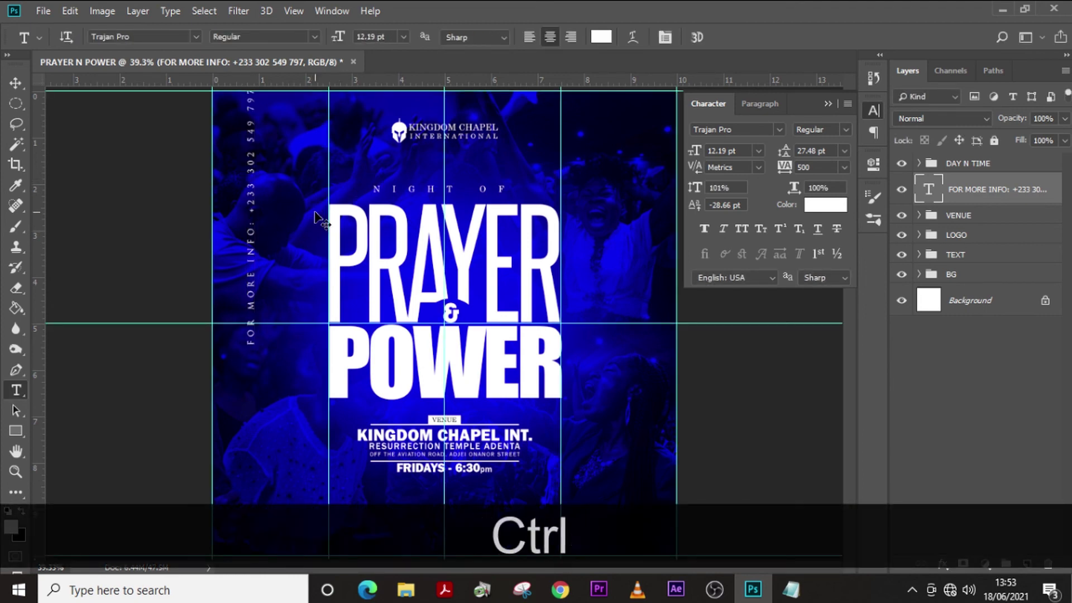
- Move the vertical contact line down along the flyer's left edge
key(ctrl+t)
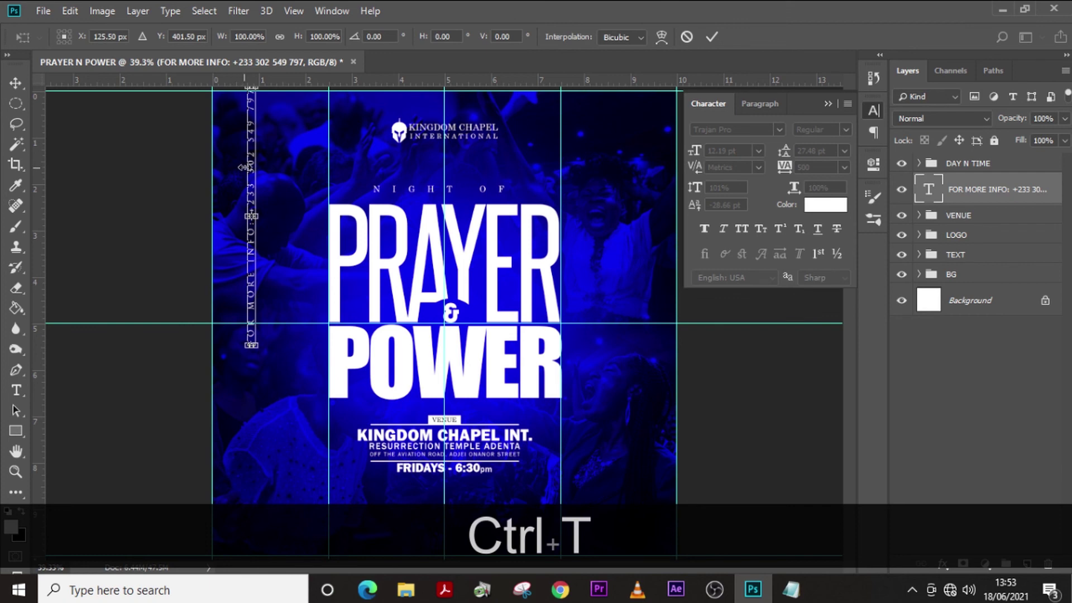
drag(252, 157, 238, 259)
key(Down)
key(Return)
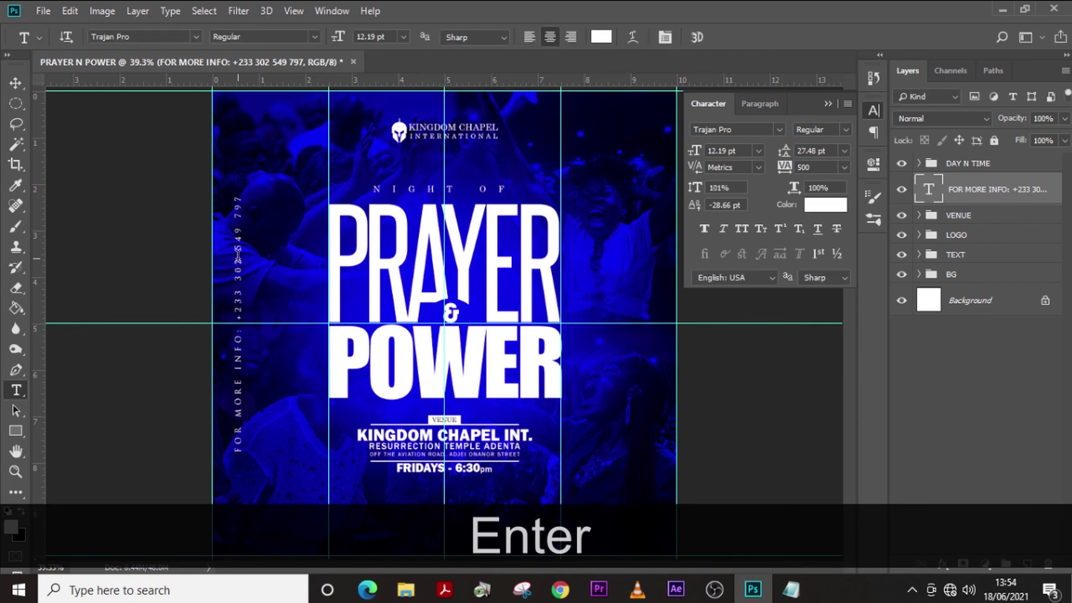
key(ctrl+h)
click(873, 110)
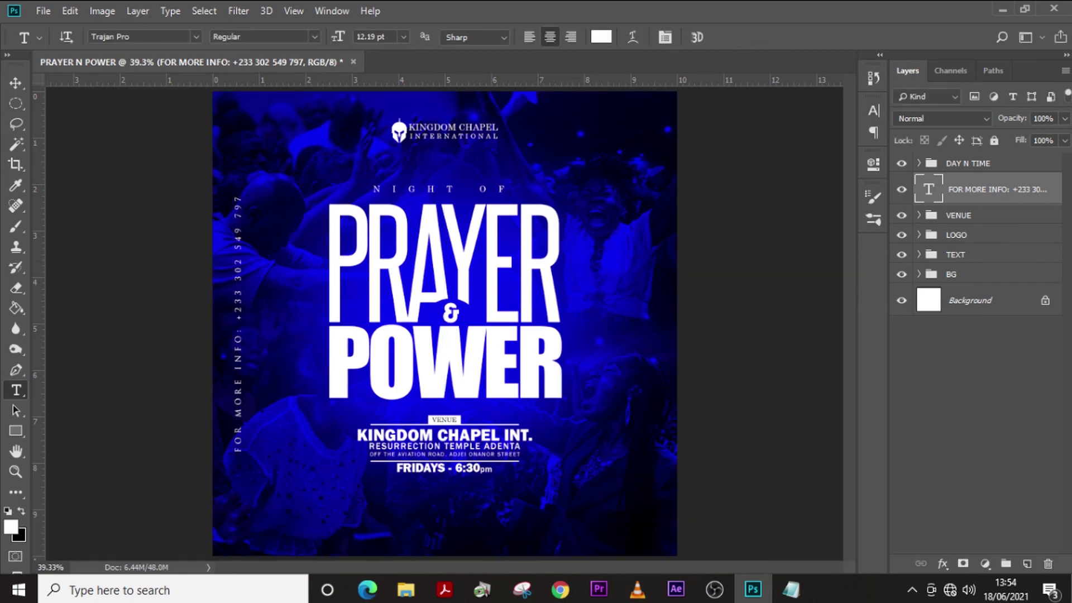
- Expand the BG group and toggle the Exposure adjustment off and on to compare
click(920, 275)
click(904, 302)
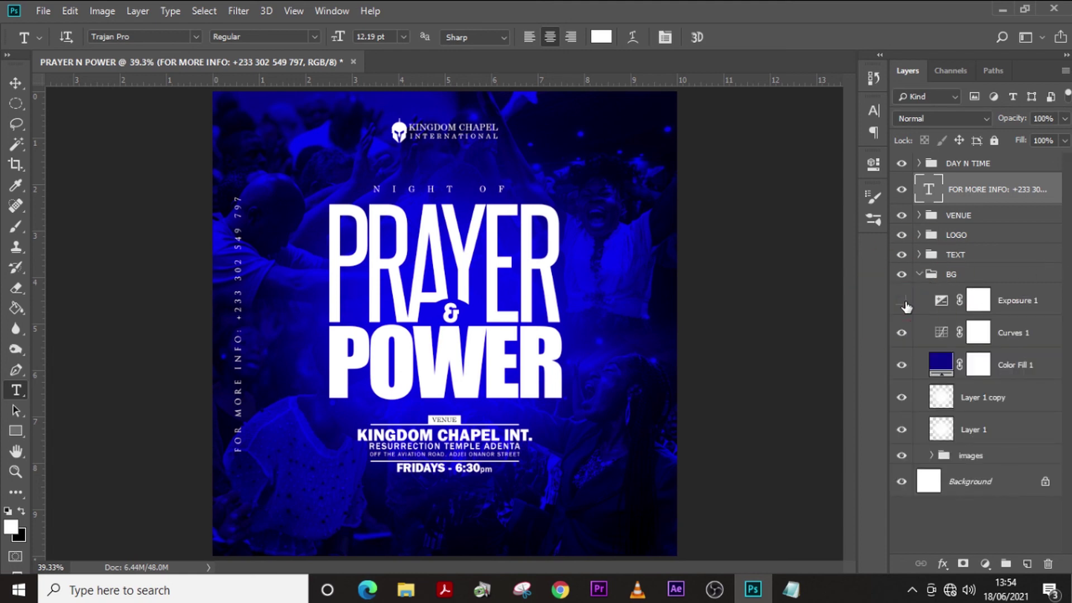
click(904, 303)
- Try darker exposure values, then restore the background exposure to +1.31
double_click(941, 301)
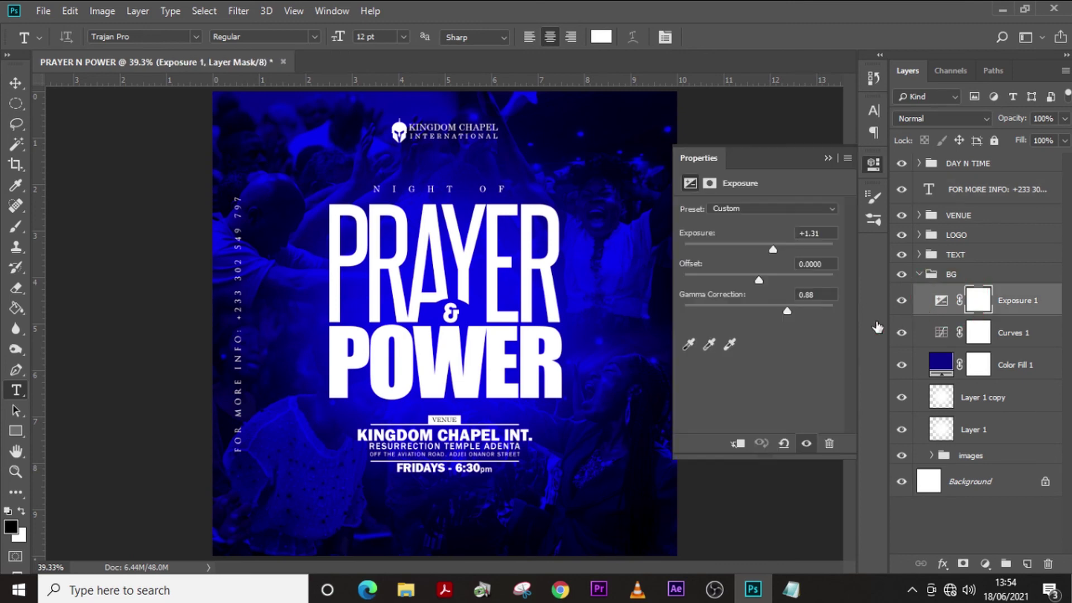
drag(774, 248, 714, 250)
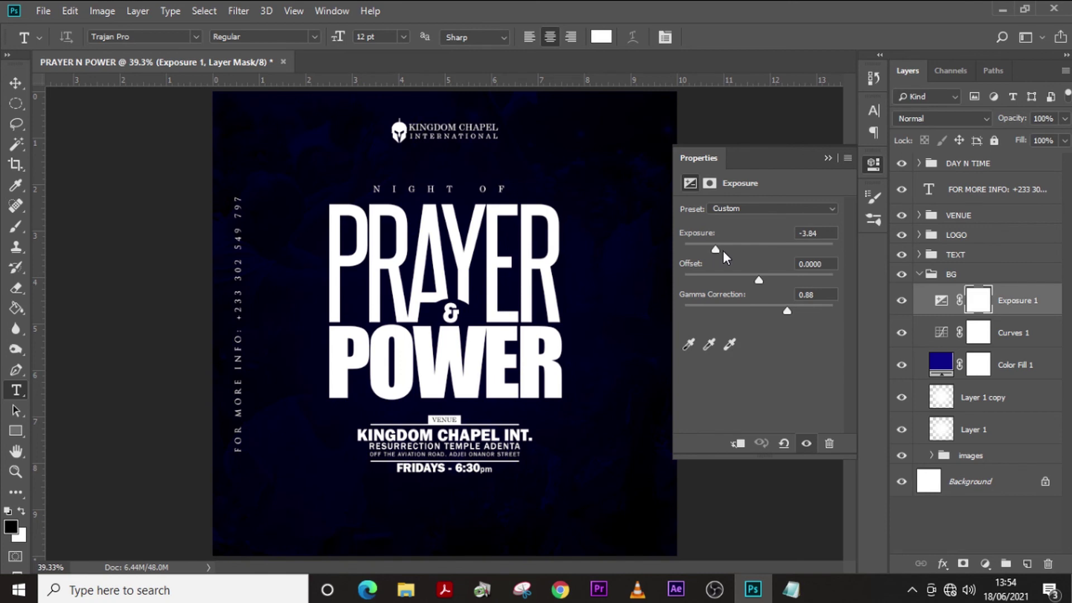
drag(742, 249, 759, 247)
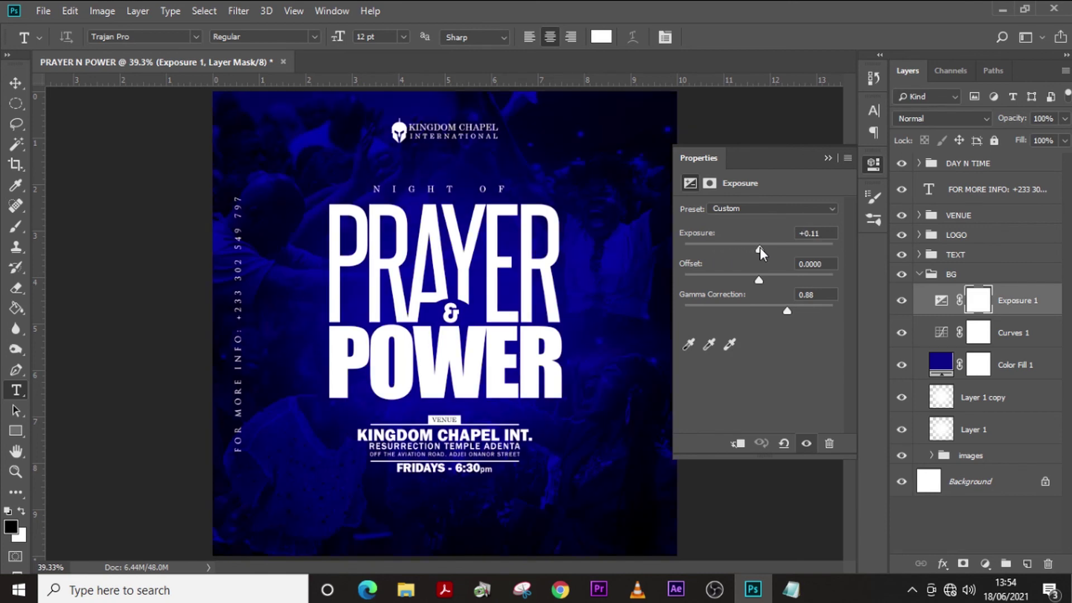
key(ctrl+z)
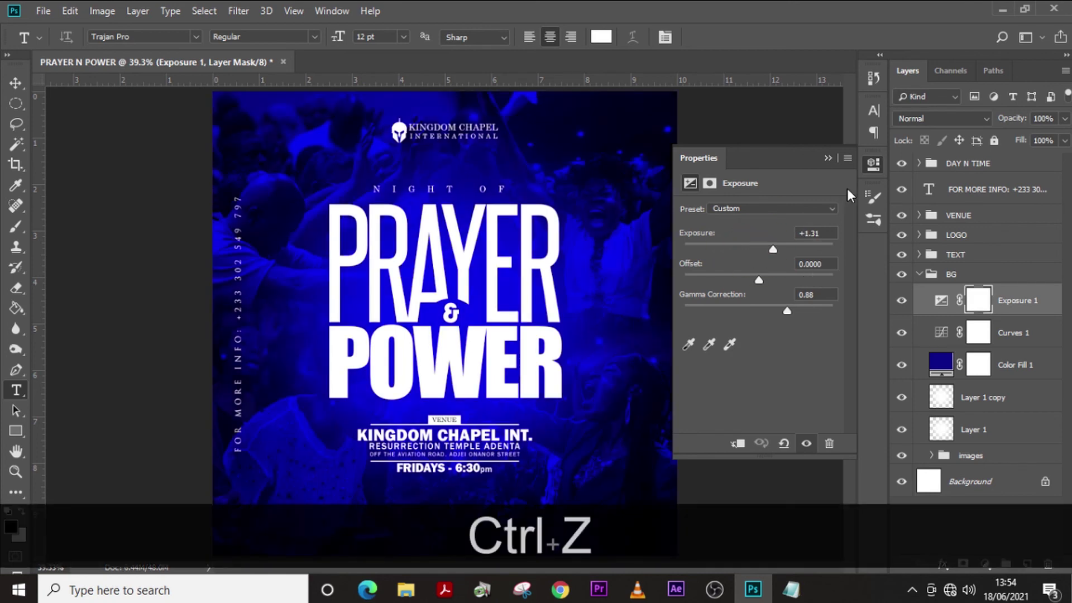
click(836, 158)
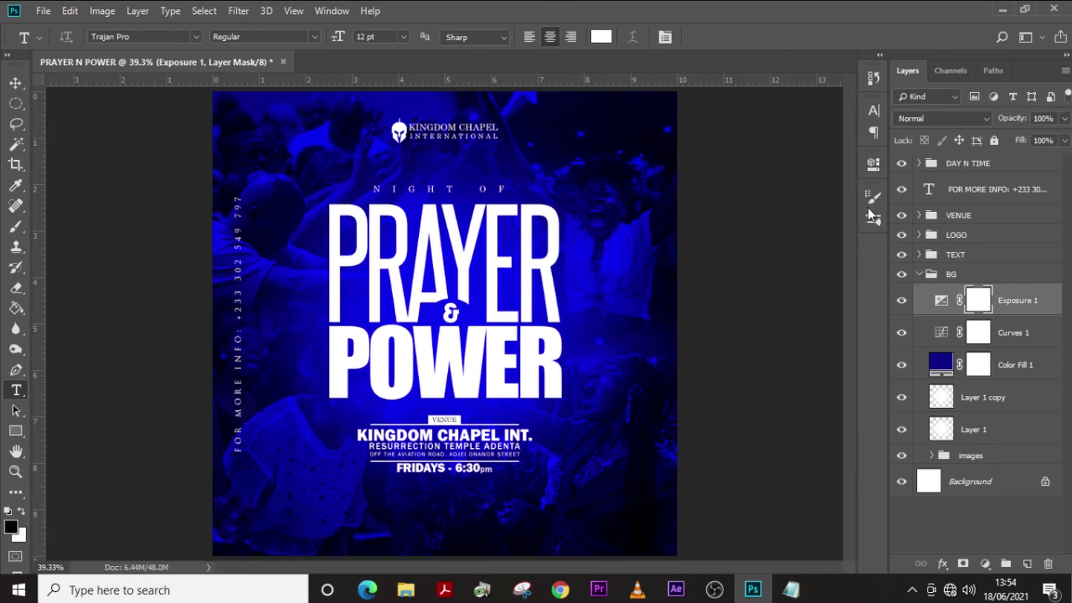